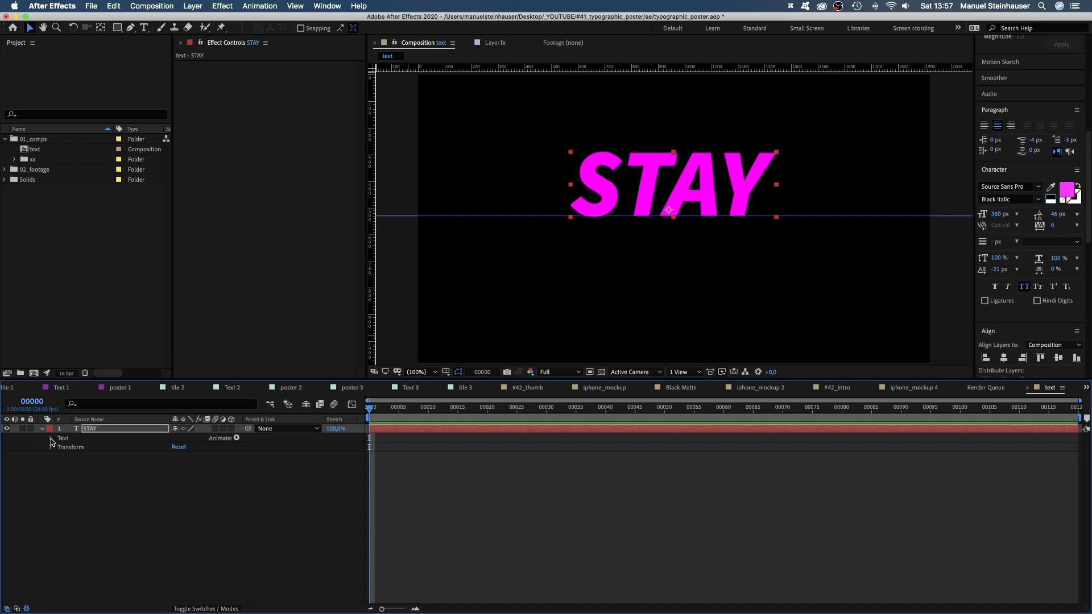
Add a Position animator to the STAY text layer with a vertical offset of -270.
{"action": "left_click", "coordinate": [51, 439]}
{"action": "left_click", "coordinate": [237, 438]}
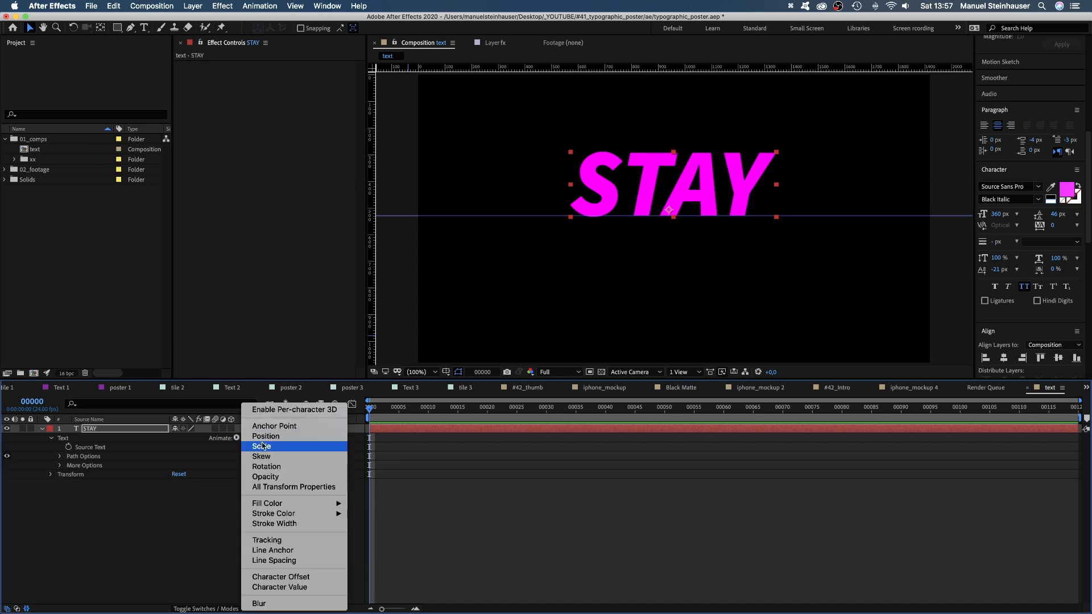
{"action": "left_click", "coordinate": [263, 442]}
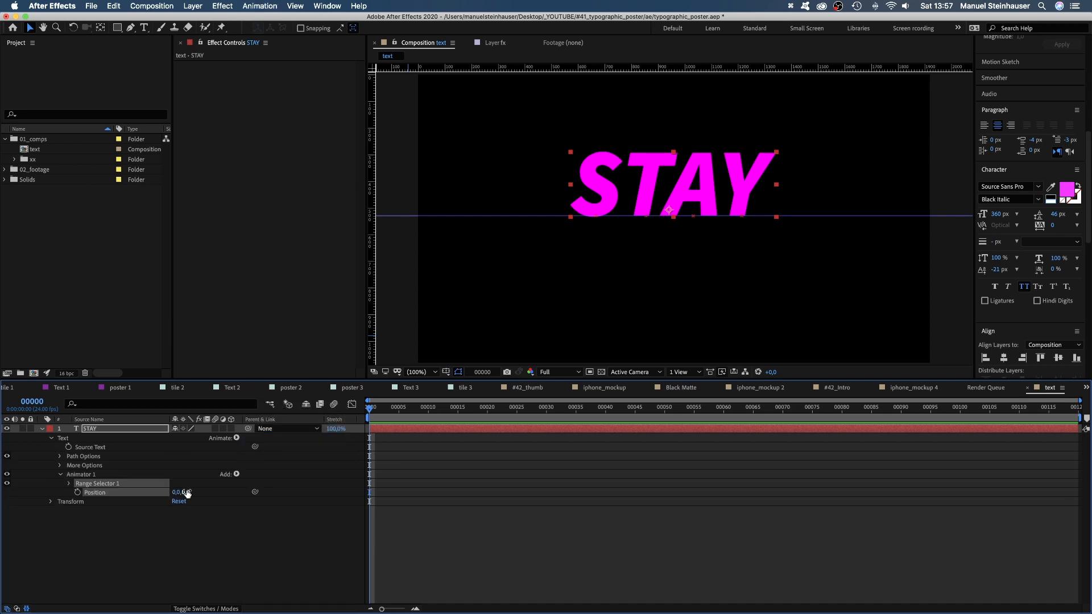
{"action": "type", "text": "-270"}
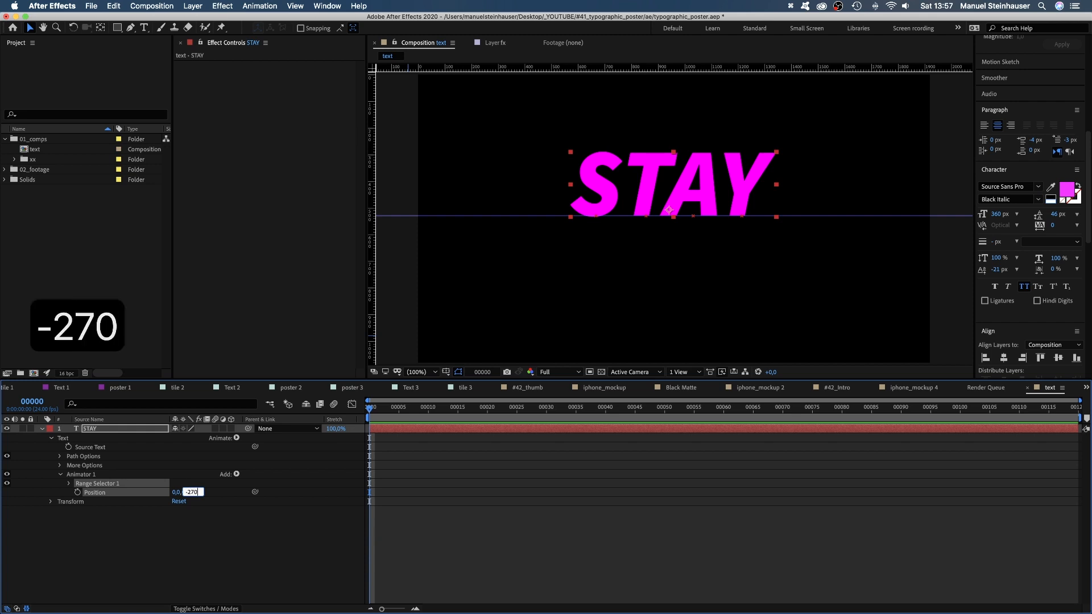
{"action": "key", "text": "Return"}
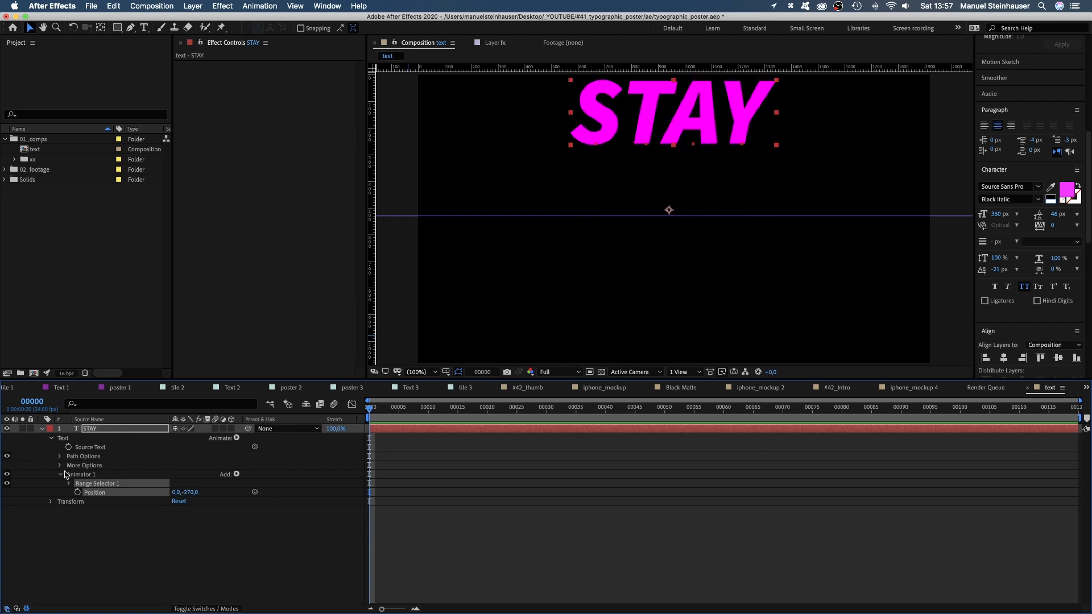
Keyframe the range selector's End value from 0% at frame 0 to 100% at frame 30.
{"action": "left_click", "coordinate": [69, 484]}
{"action": "left_click_drag", "start_coordinate": [177, 504], "coordinate": [67, 511]}
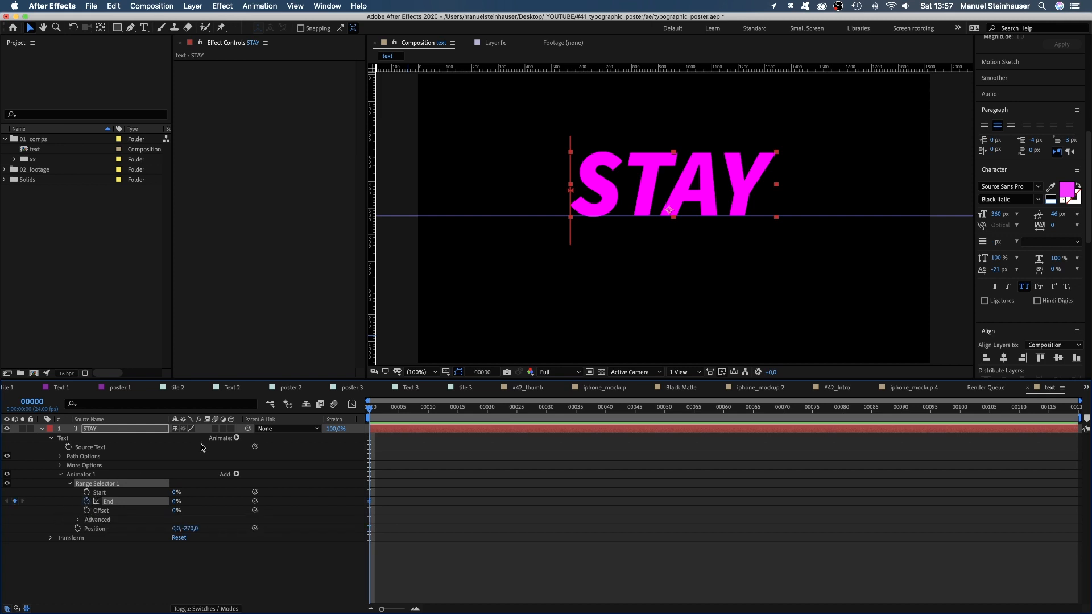
{"action": "left_click_drag", "start_coordinate": [436, 409], "coordinate": [543, 427]}
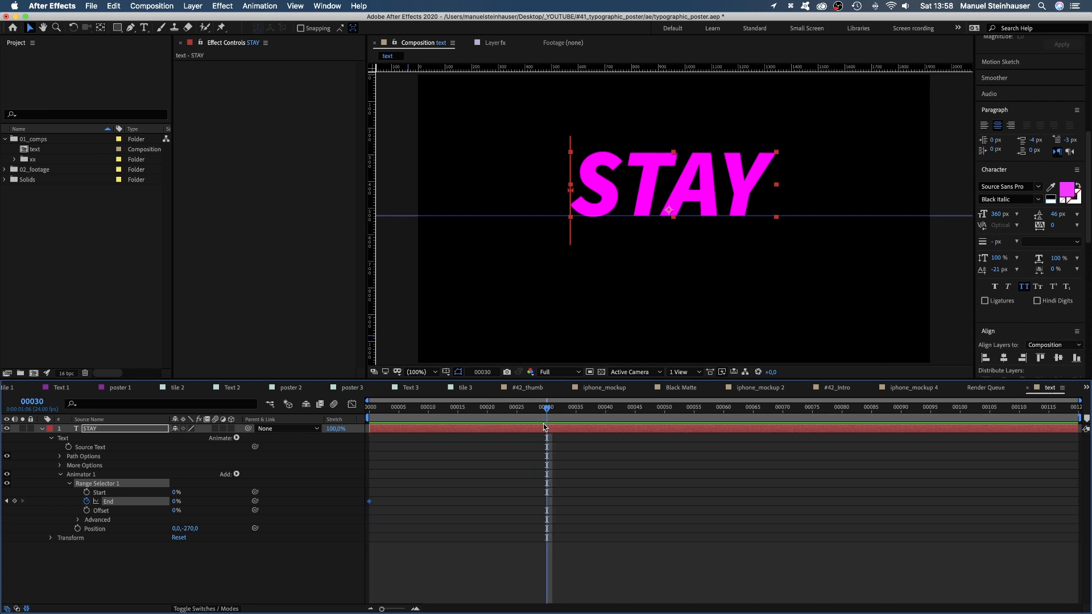
{"action": "left_click_drag", "start_coordinate": [175, 504], "coordinate": [360, 492]}
{"action": "left_click_drag", "start_coordinate": [175, 504], "coordinate": [210, 507]}
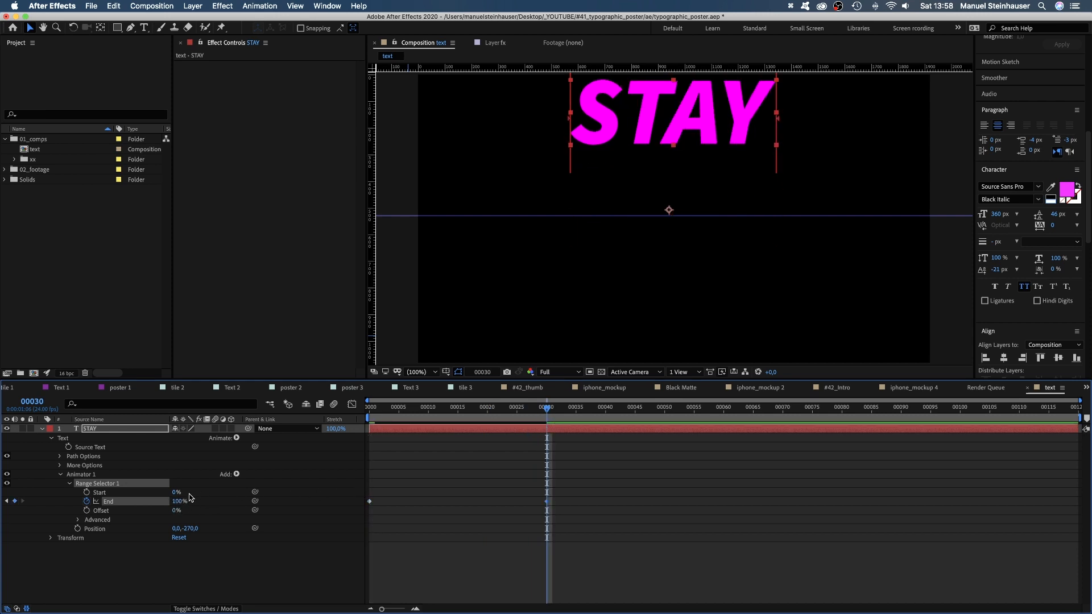
Ease both End keyframes in the speed graph, bringing their speed to zero and lengthening the handles inward.
{"action": "left_click", "coordinate": [79, 520]}
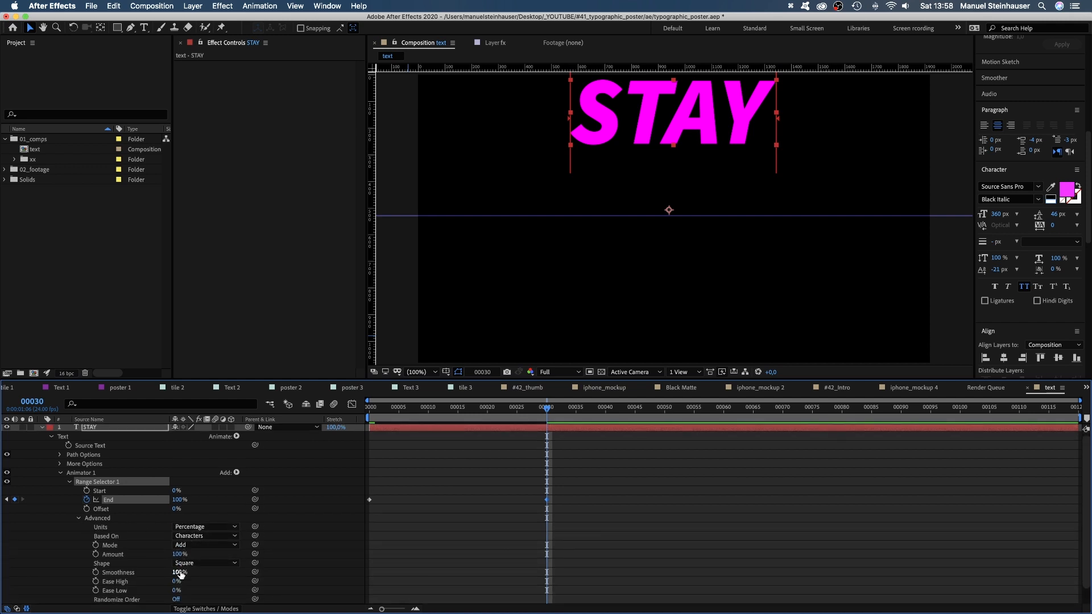
{"action": "left_click_drag", "start_coordinate": [590, 487], "coordinate": [365, 522]}
{"action": "left_click", "coordinate": [352, 406]}
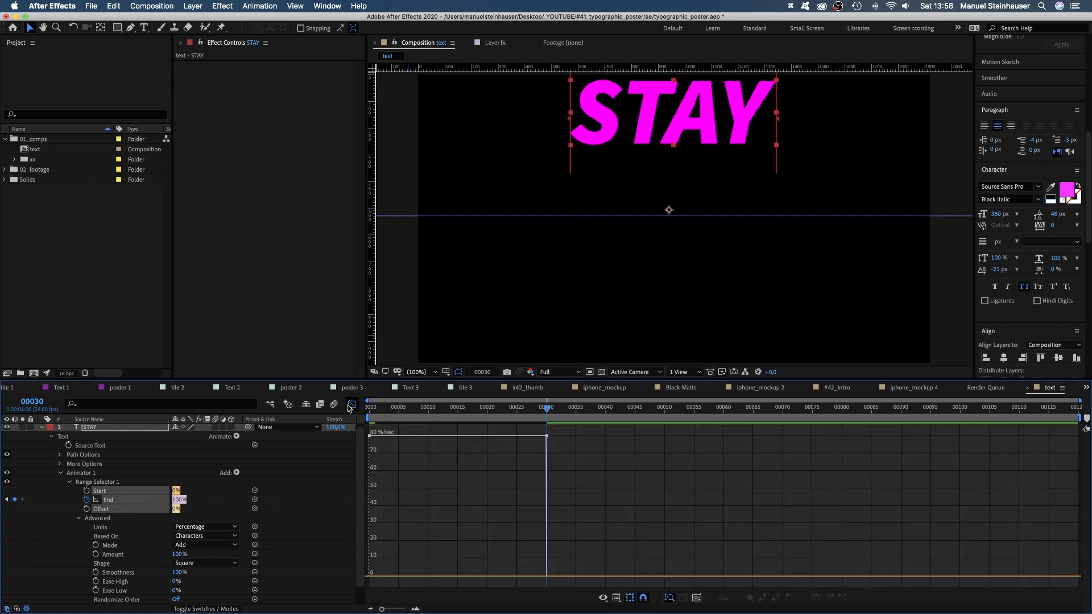
{"action": "left_click", "coordinate": [644, 599]}
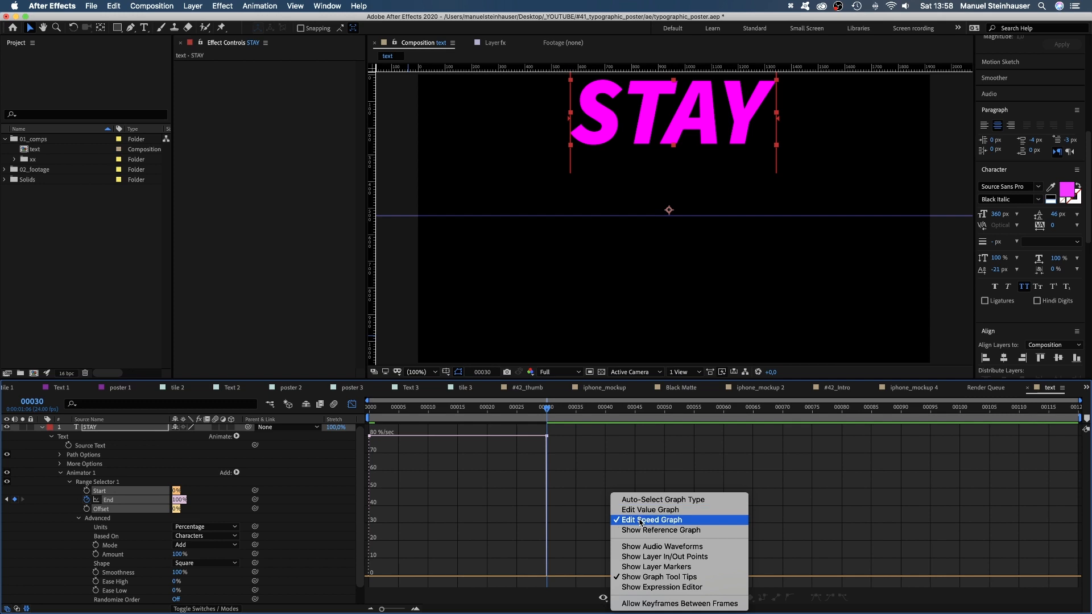
{"action": "left_click", "coordinate": [642, 520]}
{"action": "left_click", "coordinate": [376, 442]}
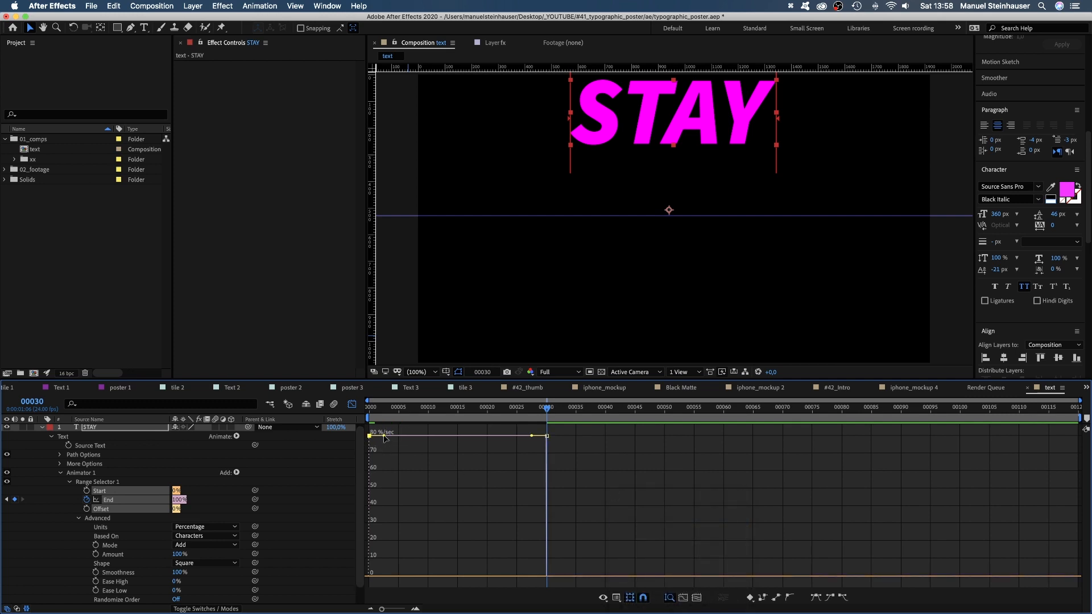
{"action": "left_click_drag", "start_coordinate": [384, 436], "coordinate": [425, 576]}
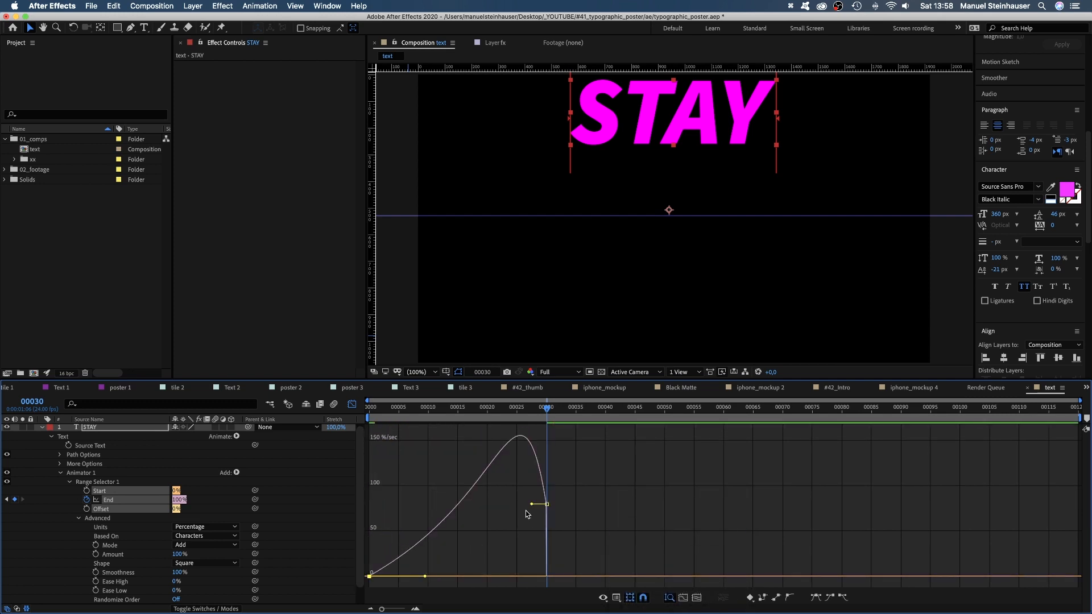
{"action": "left_click_drag", "start_coordinate": [531, 504], "coordinate": [492, 576]}
Preview the eased STAY animation from frame 0 and return to the layer bar view.
{"action": "left_click", "coordinate": [367, 417]}
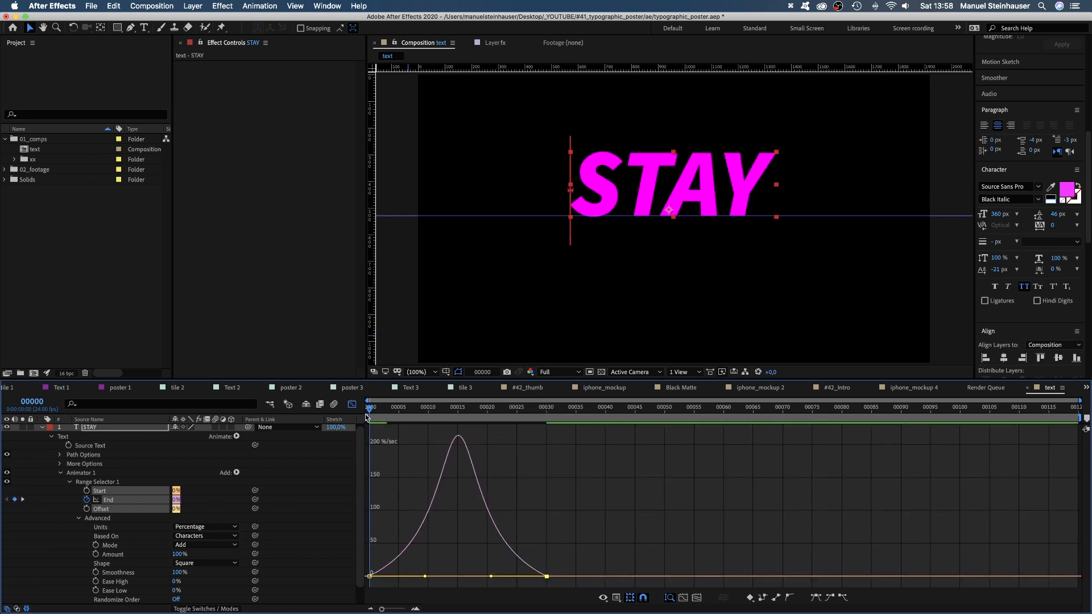
{"action": "key", "text": "KP_0"}
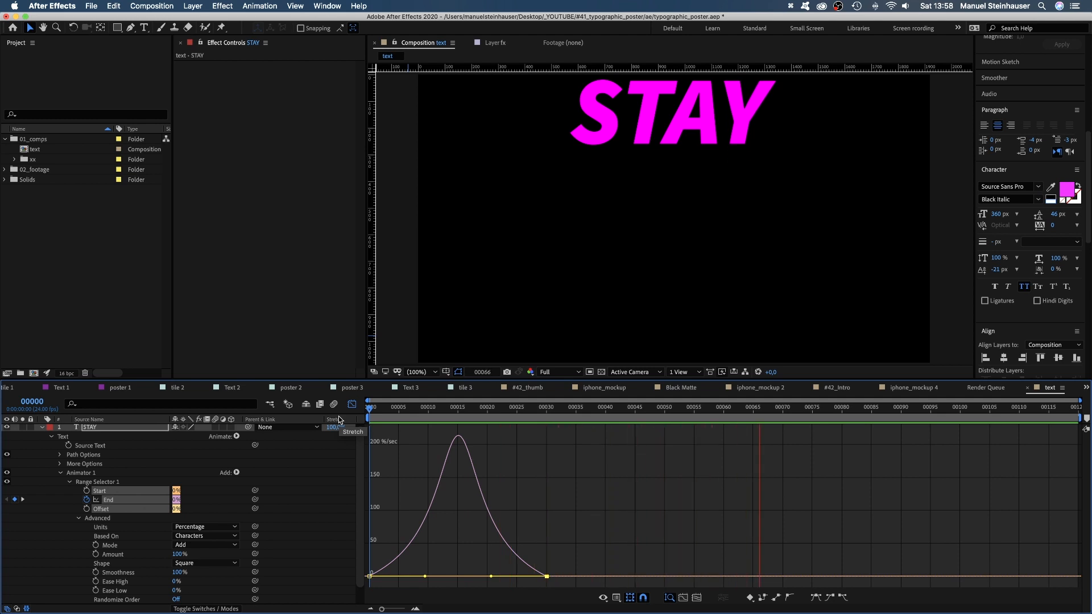
{"action": "key", "text": "KP_0"}
{"action": "left_click", "coordinate": [352, 404]}
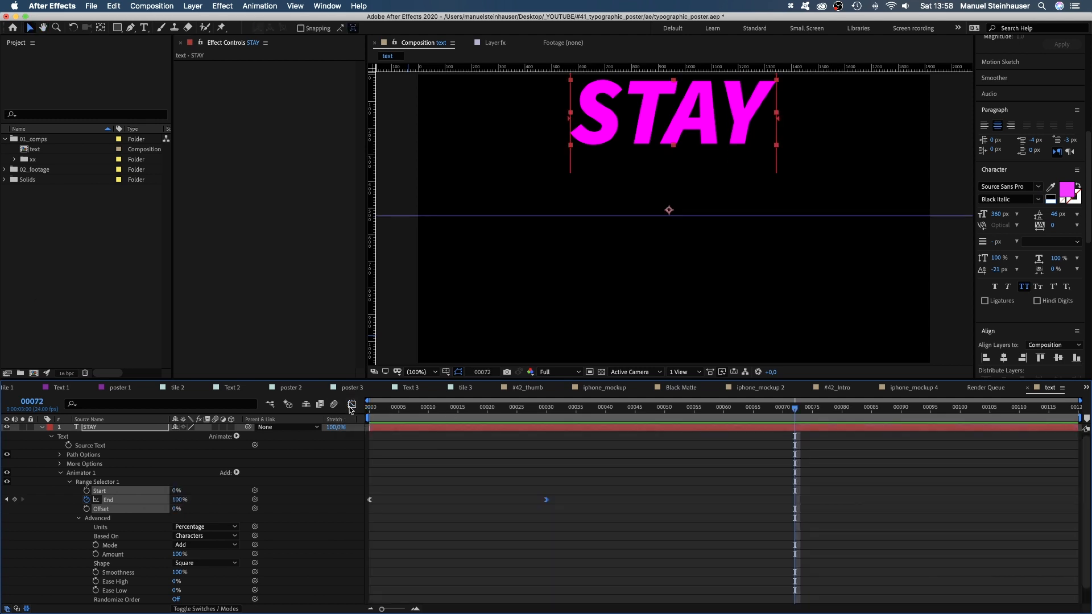
Duplicate the STAY layer at frame 0 and place the copy directly below the original word with a small gap.
{"action": "left_click", "coordinate": [42, 429]}
{"action": "left_click", "coordinate": [114, 430]}
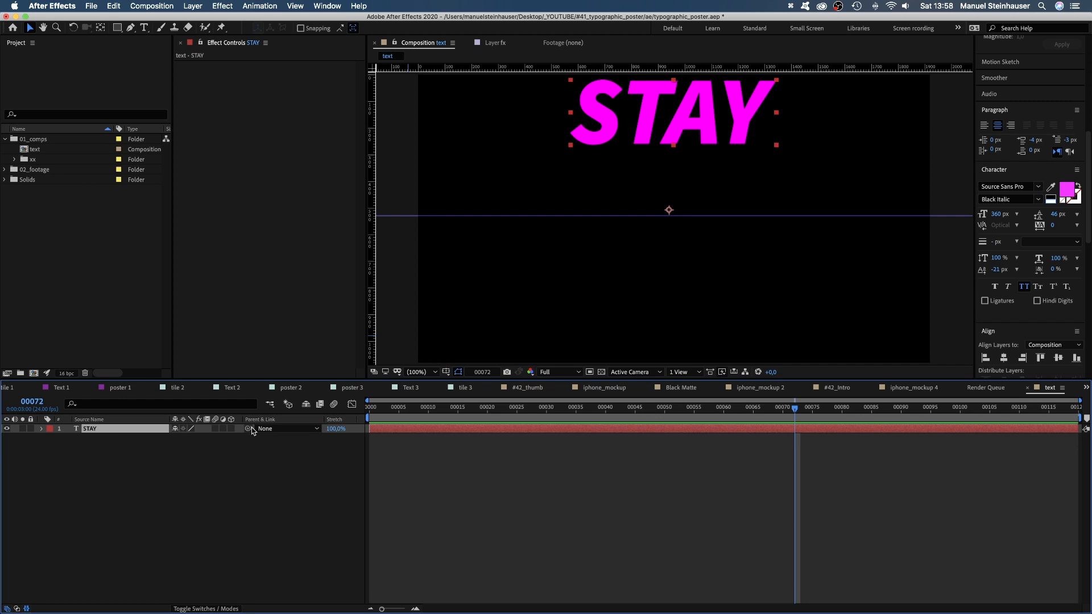
{"action": "key", "text": "Home"}
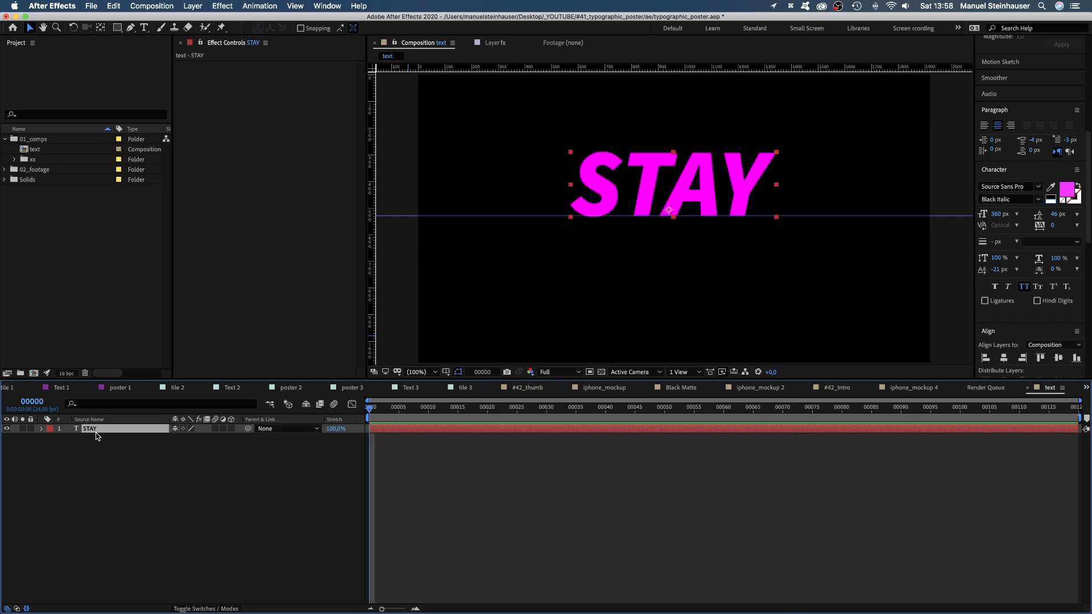
{"action": "key", "text": "super+d"}
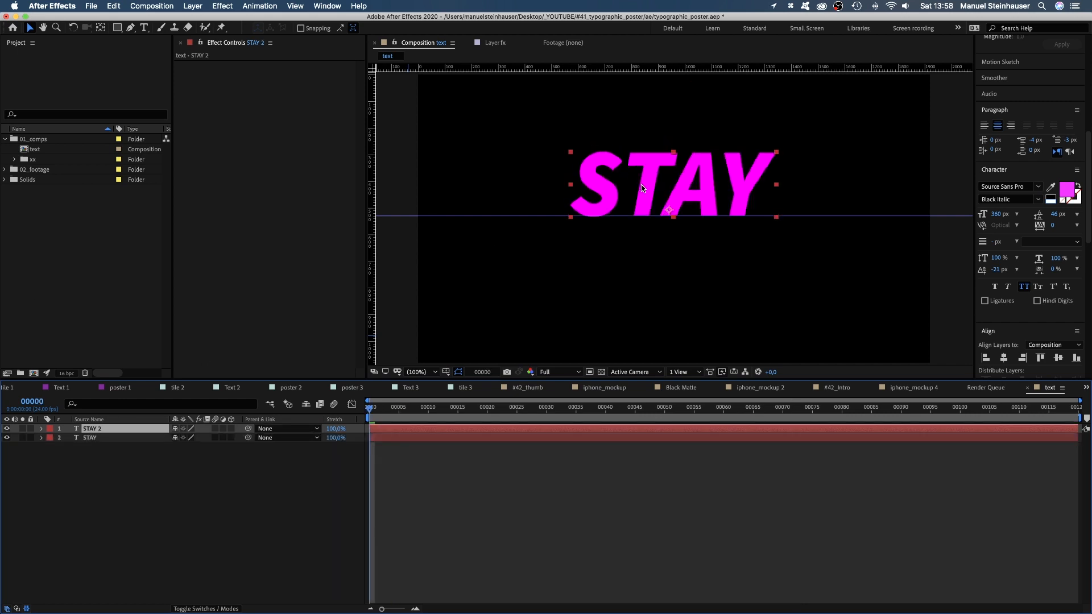
{"action": "left_click_drag", "start_coordinate": [642, 185], "coordinate": [638, 240]}
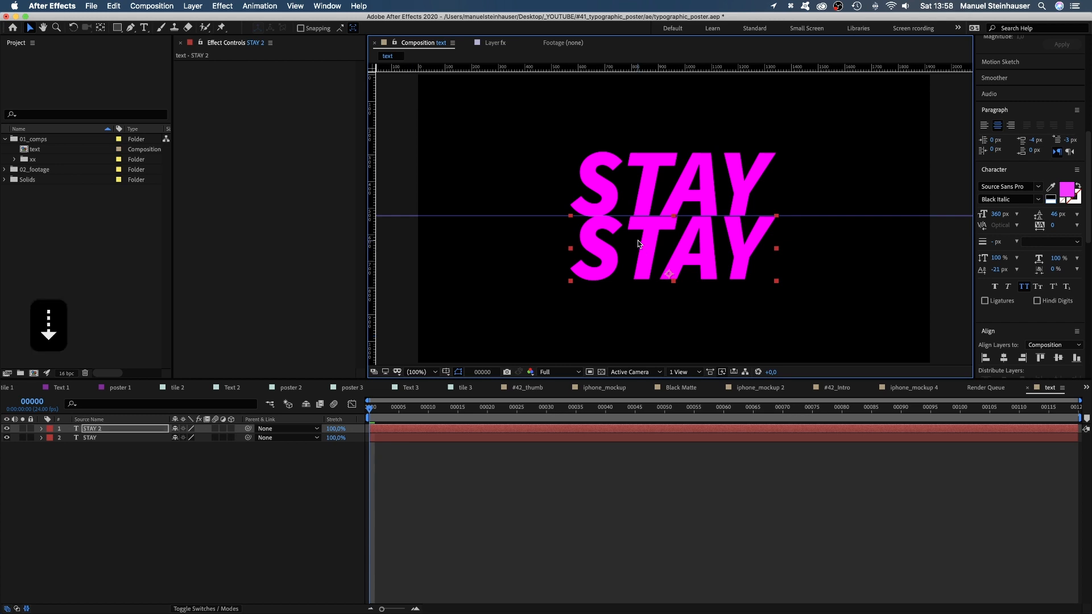
{"action": "key", "text": "Down"}
{"action": "key", "text": "Down"}
{"action": "key", "text": "Down"}
{"action": "key", "text": "Down"}
{"action": "key", "text": "Down"}
{"action": "key", "text": "Down"}
{"action": "key", "text": "Down"}
{"action": "key", "text": "Down"}
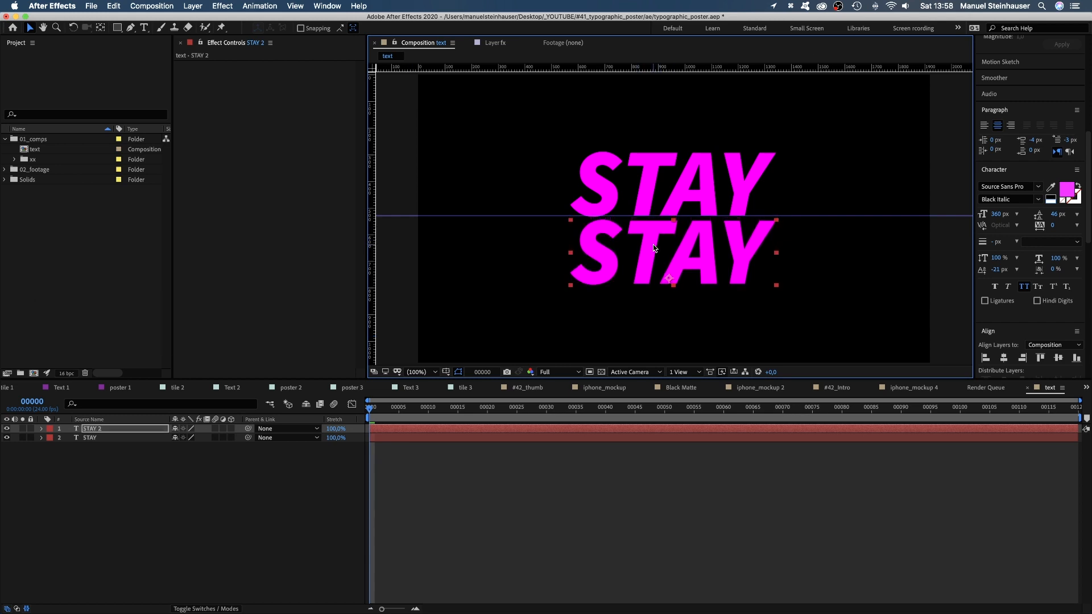
Replace the lower word with SAFE and change its fill color to cyan.
{"action": "double_click", "coordinate": [653, 248]}
{"action": "type", "text": "SAFE"}
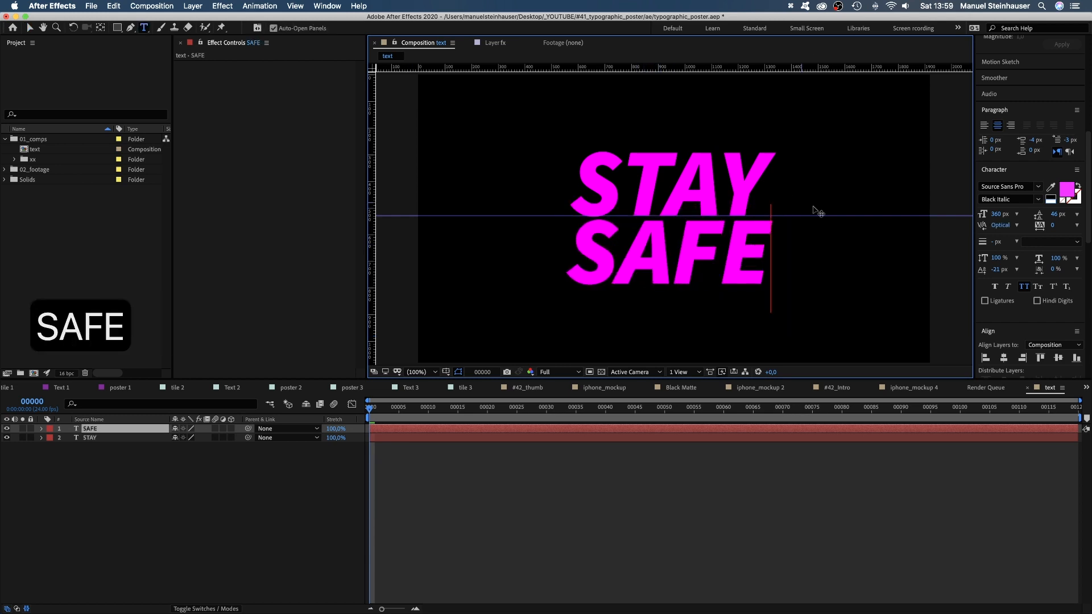
{"action": "left_click_drag", "start_coordinate": [770, 251], "coordinate": [532, 274]}
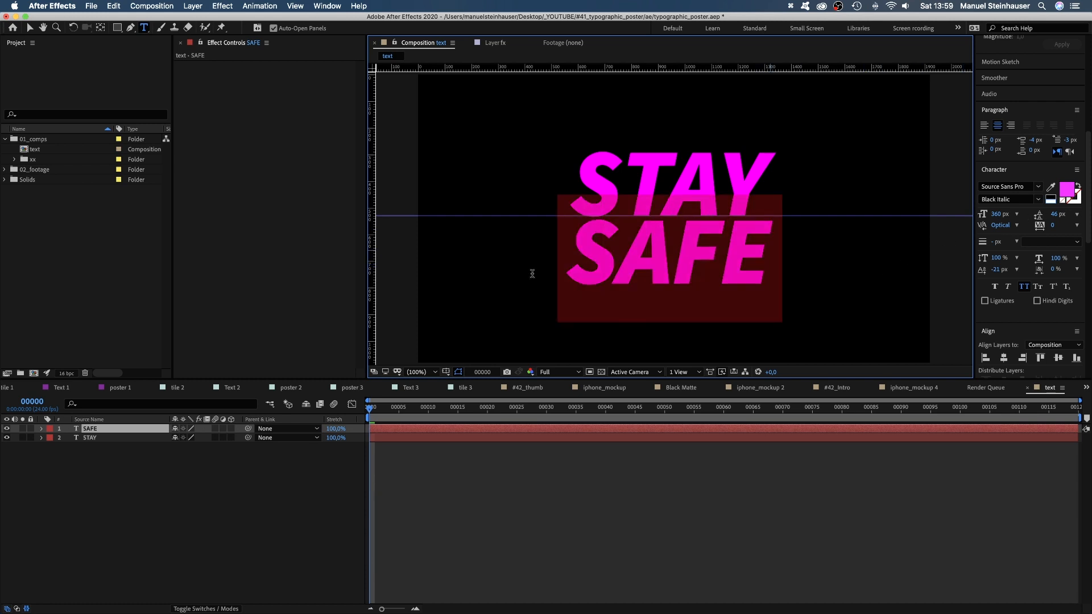
{"action": "left_click", "coordinate": [1068, 191]}
{"action": "left_click_drag", "start_coordinate": [293, 443], "coordinate": [295, 529]}
{"action": "left_click", "coordinate": [255, 449]}
{"action": "left_click_drag", "start_coordinate": [256, 445], "coordinate": [291, 383]}
{"action": "left_click", "coordinate": [380, 396]}
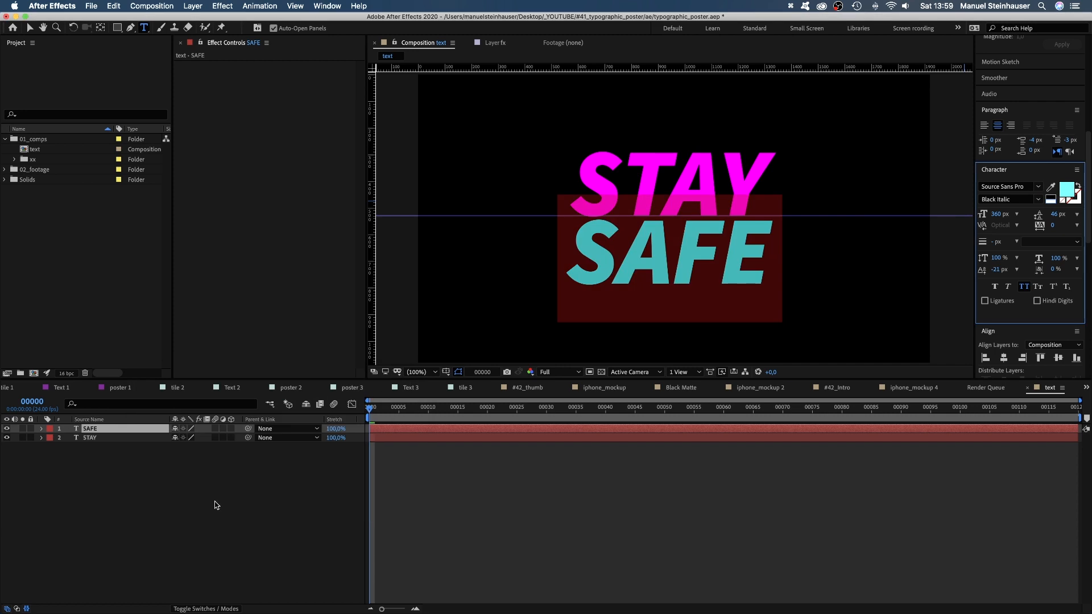
{"action": "left_click", "coordinate": [218, 492]}
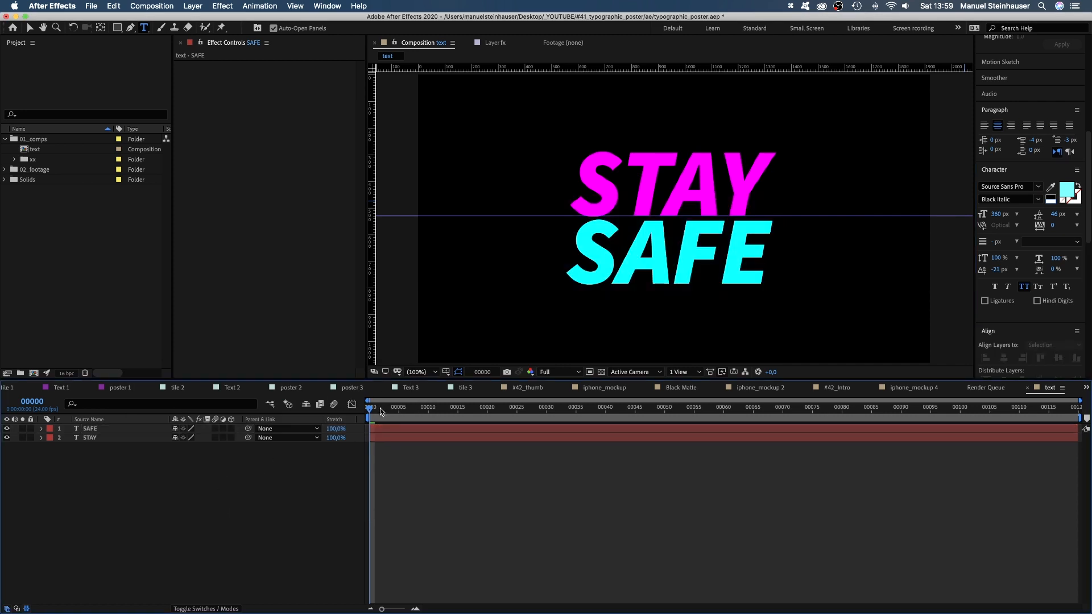
Play the animation to frame 35 and nudge the SAFE layer down slightly to widen the gap beneath STAY.
{"action": "key", "text": "space"}
{"action": "key", "text": "space"}
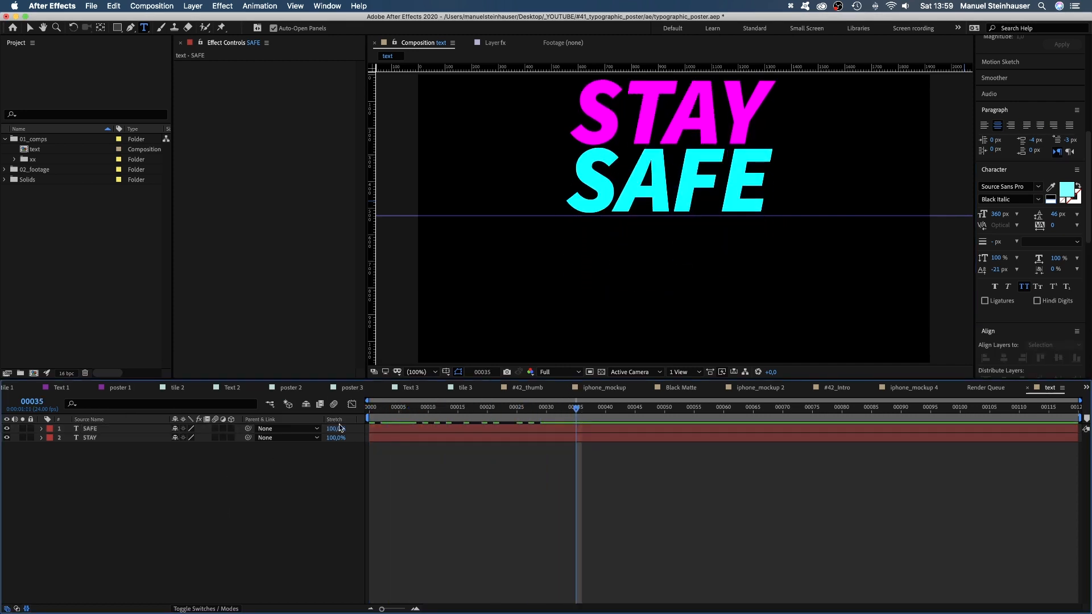
{"action": "left_click", "coordinate": [91, 429]}
{"action": "key", "text": "v"}
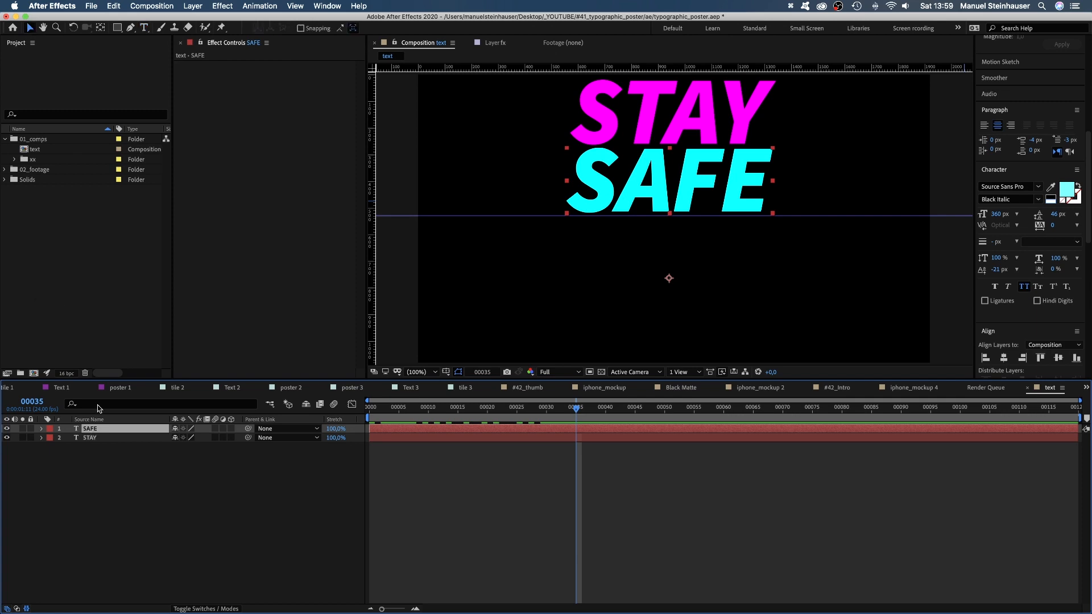
{"action": "key", "text": "Down"}
{"action": "key", "text": "Down"}
{"action": "key", "text": "Down"}
{"action": "key", "text": "Down"}
{"action": "key", "text": "Down"}
{"action": "key", "text": "Down"}
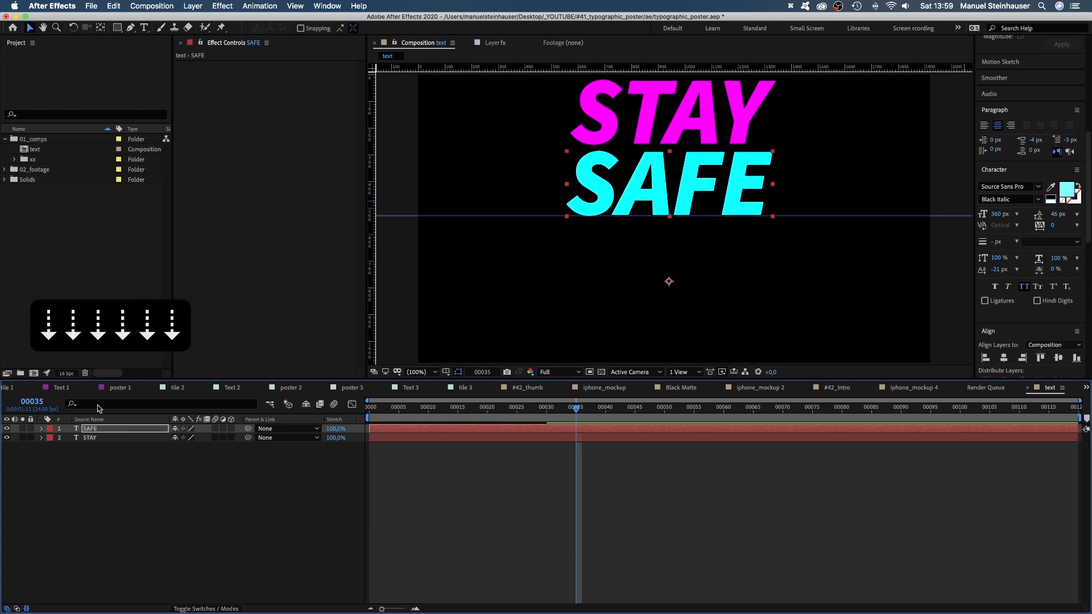
{"action": "key", "text": "Down"}
Trim the SAFE and STAY layers to end at frame 70 and add duplicates of both starting at that frame.
{"action": "left_click_drag", "start_coordinate": [577, 409], "coordinate": [637, 443]}
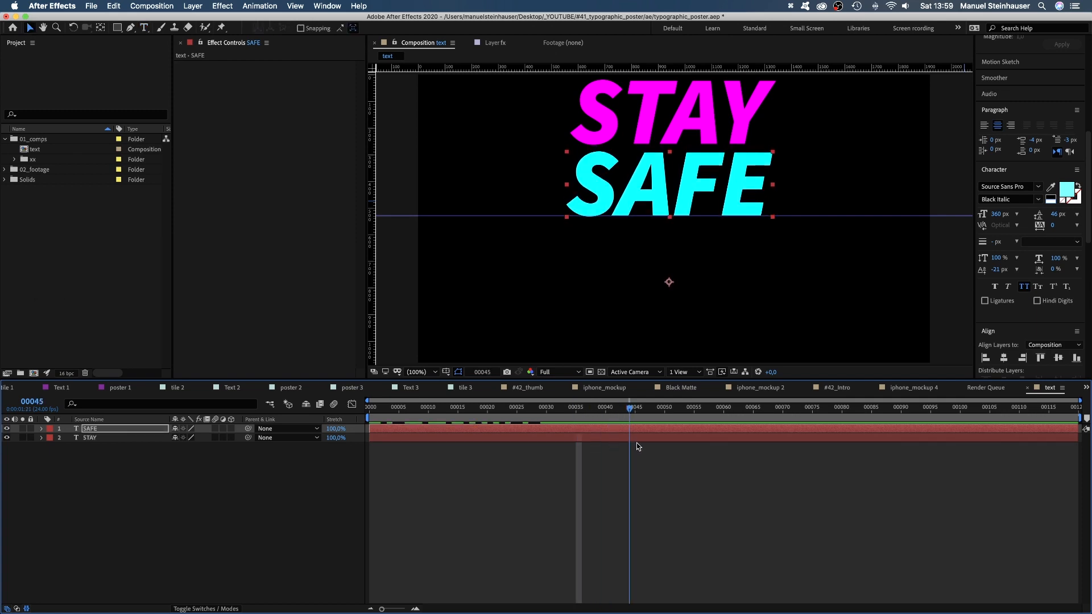
{"action": "left_click_drag", "start_coordinate": [728, 411], "coordinate": [787, 443]}
{"action": "left_click", "coordinate": [797, 436], "text": "shift"}
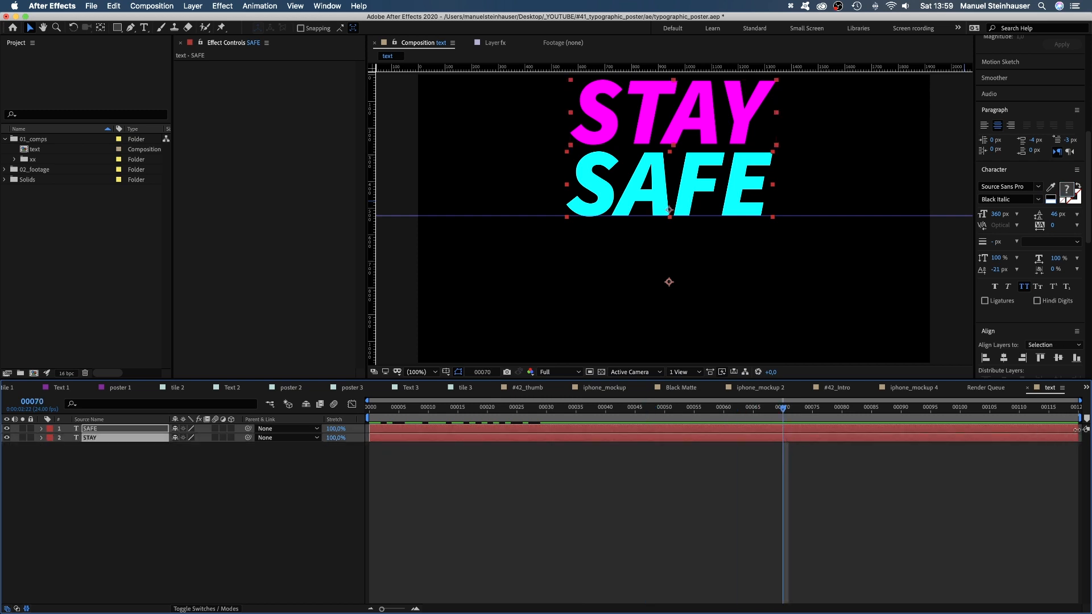
{"action": "left_click_drag", "start_coordinate": [1076, 429], "coordinate": [784, 458]}
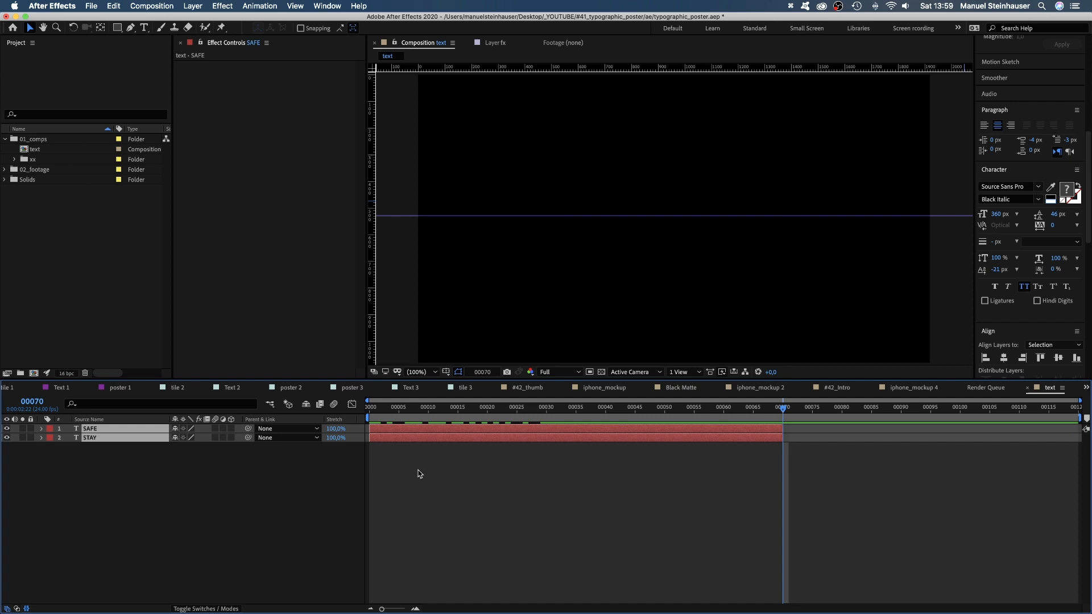
{"action": "key", "text": "super+d"}
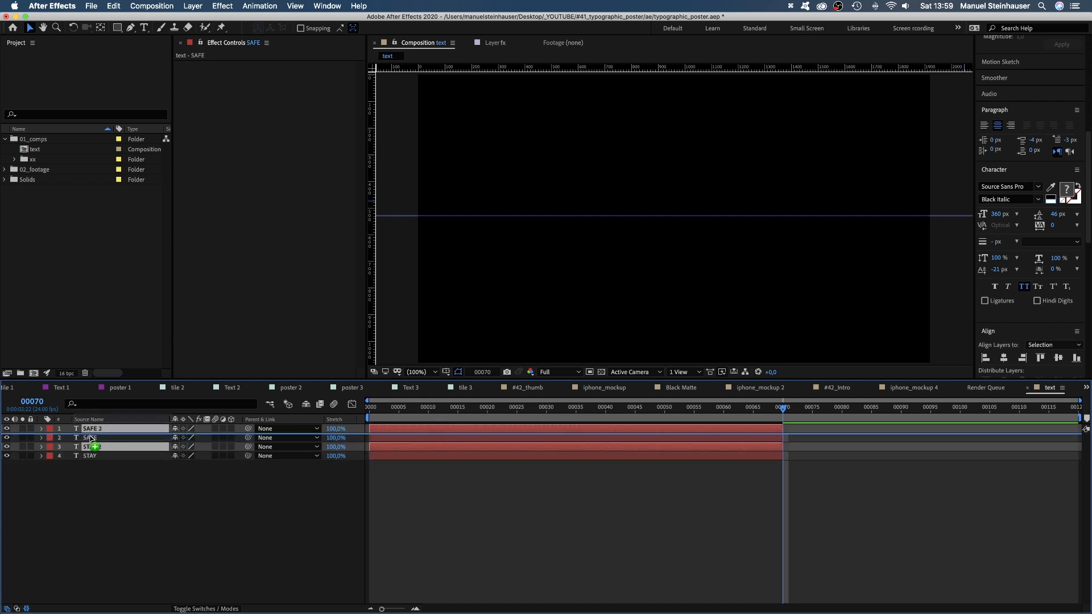
{"action": "left_click_drag", "start_coordinate": [376, 434], "coordinate": [773, 410]}
Copy the SAFE text from the first pair of layers and paste it over the duplicated STAY 2 text at frame 70.
{"action": "left_click", "coordinate": [779, 410]}
{"action": "double_click", "coordinate": [774, 446]}
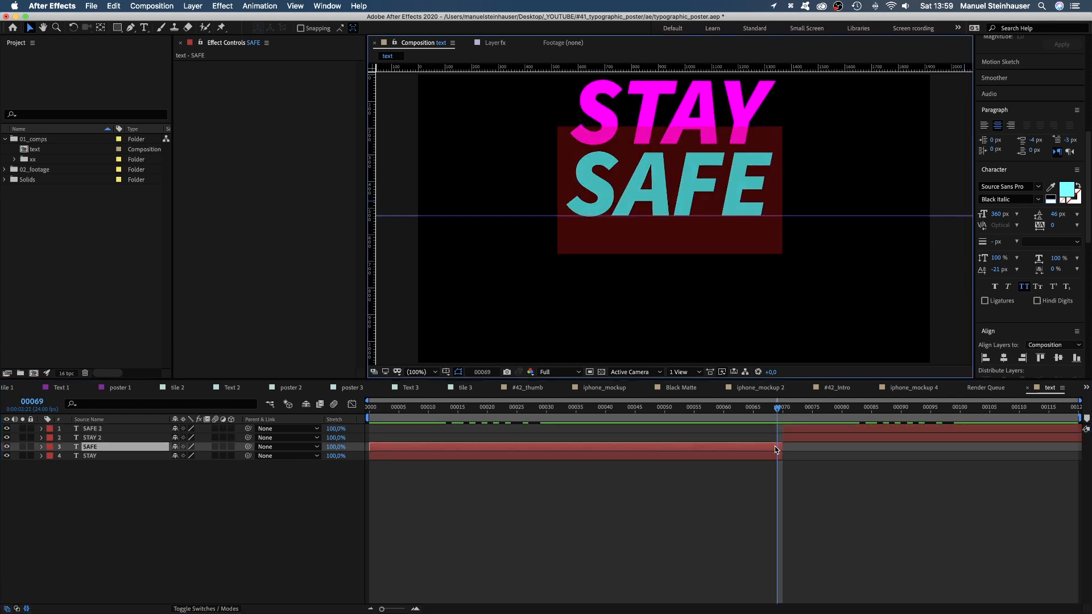
{"action": "key", "text": "super+c"}
{"action": "left_click", "coordinate": [783, 410]}
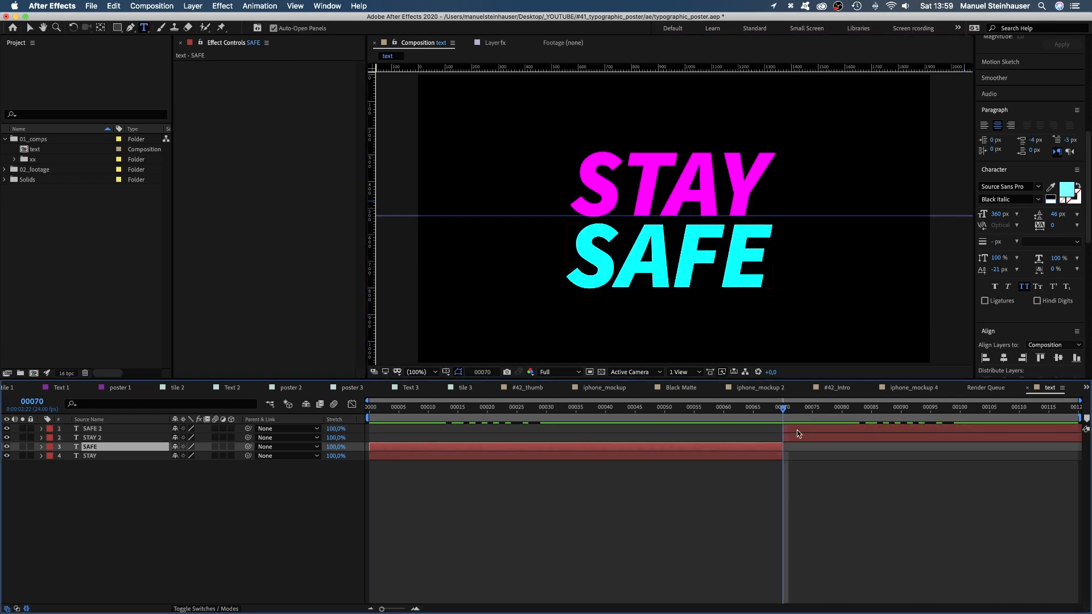
{"action": "left_click", "coordinate": [797, 432]}
{"action": "left_click", "coordinate": [797, 439]}
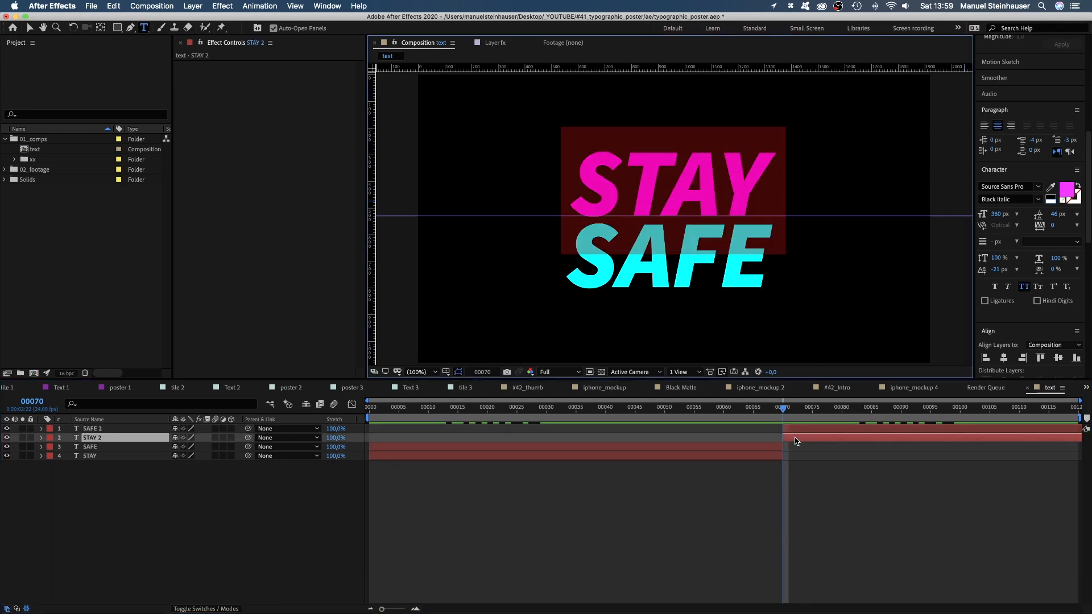
{"action": "key", "text": "super+v"}
Copy the STAY text layer at frame 69 and paste its text over the duplicated SAFE 2 layer at frame 70.
{"action": "left_click", "coordinate": [779, 410]}
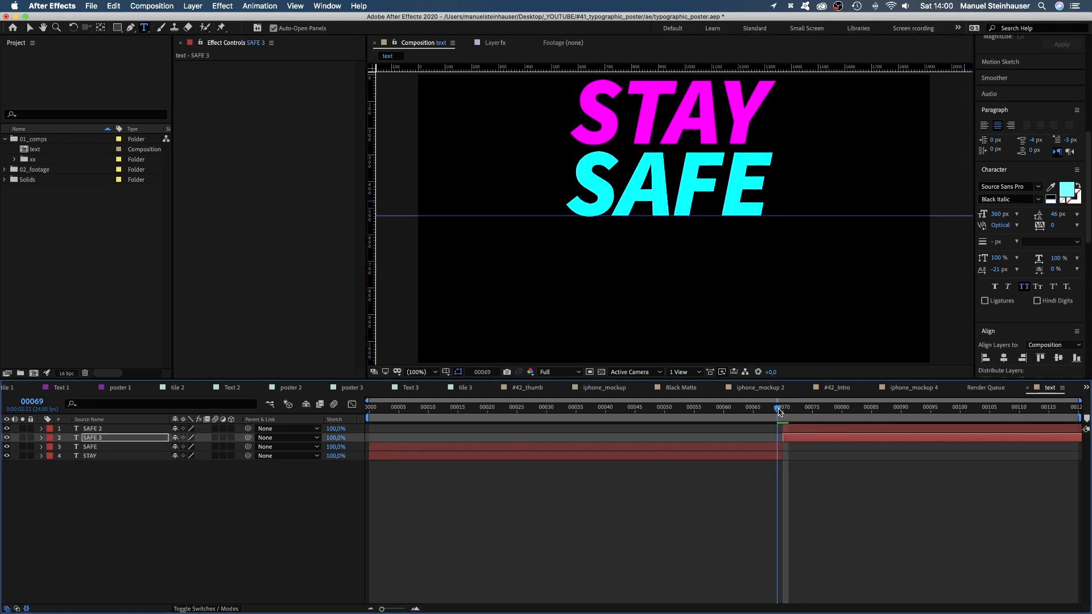
{"action": "left_click", "coordinate": [777, 457]}
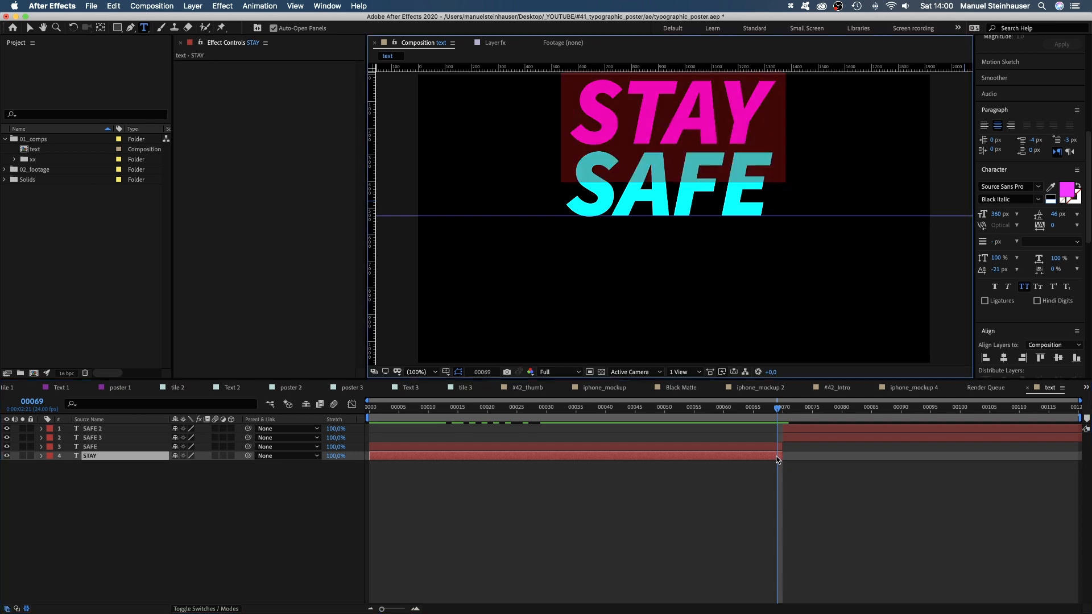
{"action": "key", "text": "super+c"}
{"action": "left_click", "coordinate": [782, 408]}
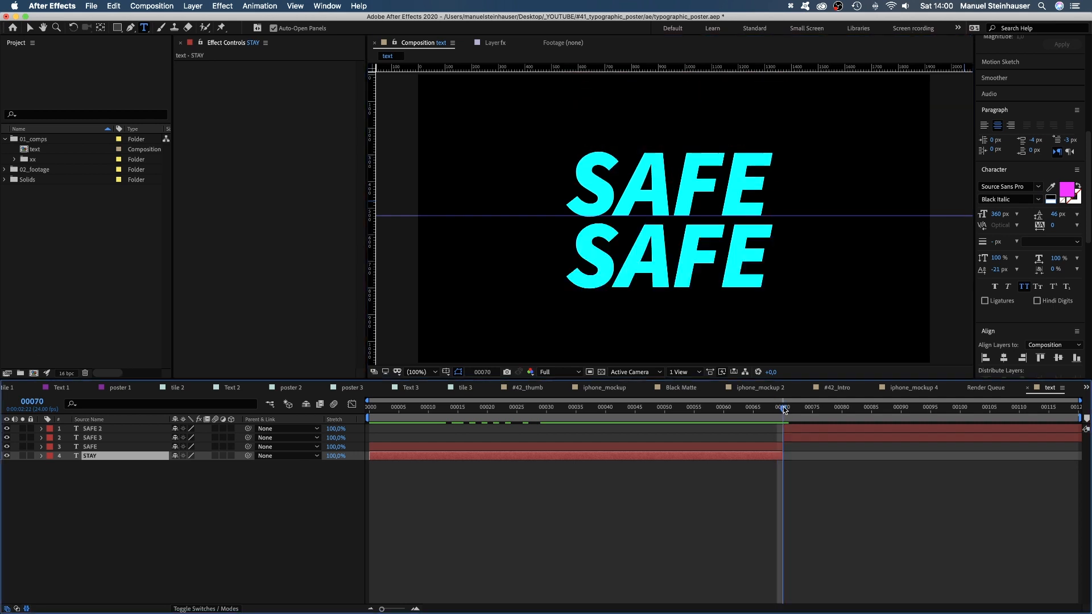
{"action": "left_click", "coordinate": [795, 437]}
{"action": "double_click", "coordinate": [792, 431]}
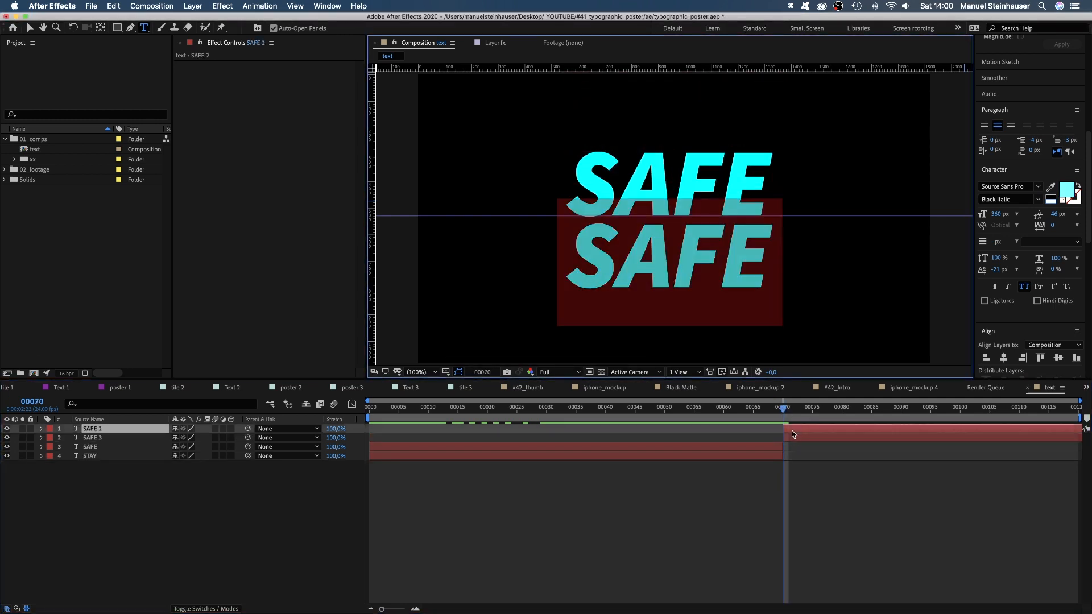
{"action": "key", "text": "super+v"}
{"action": "left_click", "coordinate": [763, 485]}
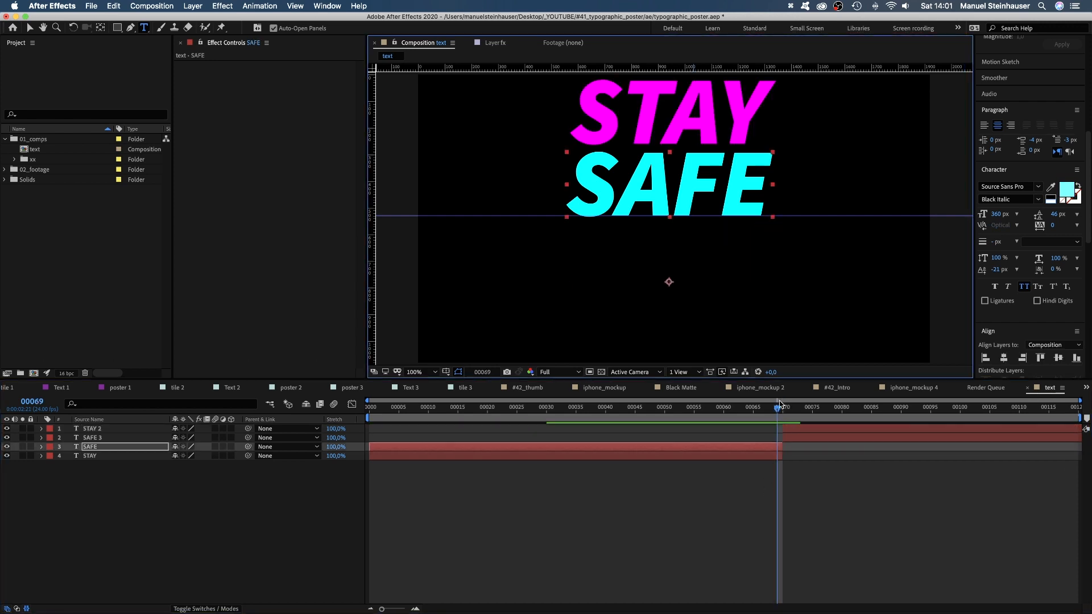
Preview the STAY and SAFE swap animation from the first frame.
{"action": "mouse_move", "coordinate": [779, 407]}
{"action": "left_mouse_down"}
{"action": "mouse_move", "coordinate": [789, 409]}
{"action": "mouse_move", "coordinate": [768, 409]}
{"action": "left_mouse_up"}
{"action": "key", "text": "Home"}
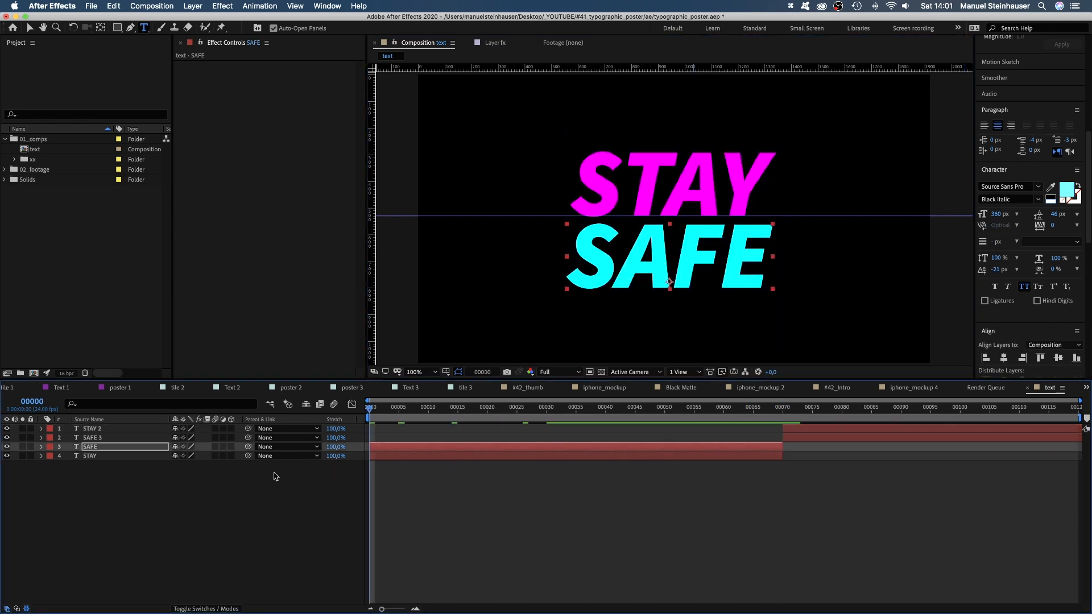
{"action": "key", "text": "KP_0"}
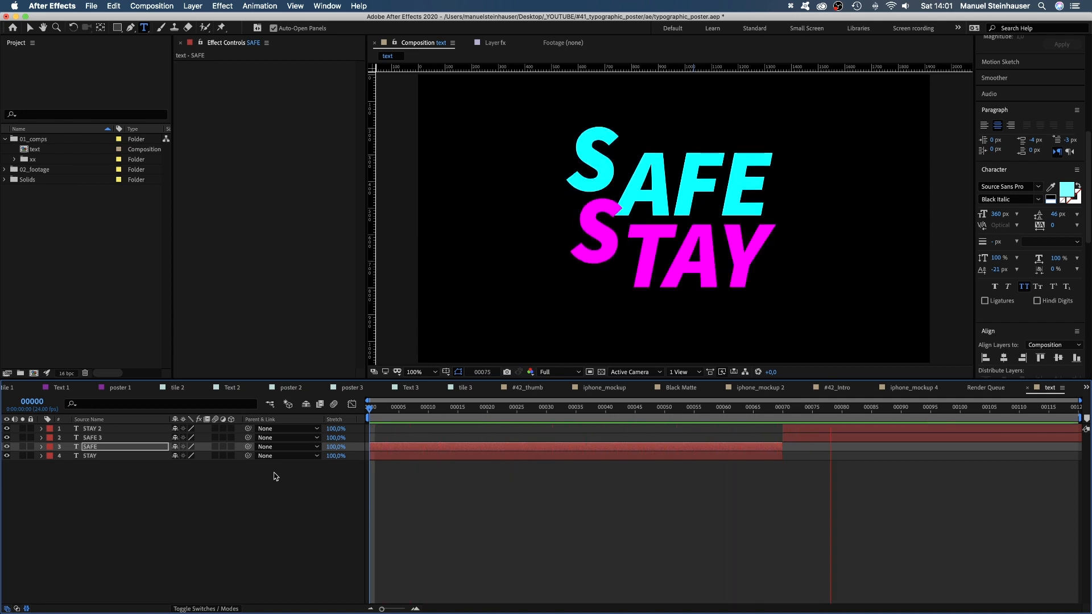
{"action": "key", "text": "KP_0"}
{"action": "key", "text": "Home"}
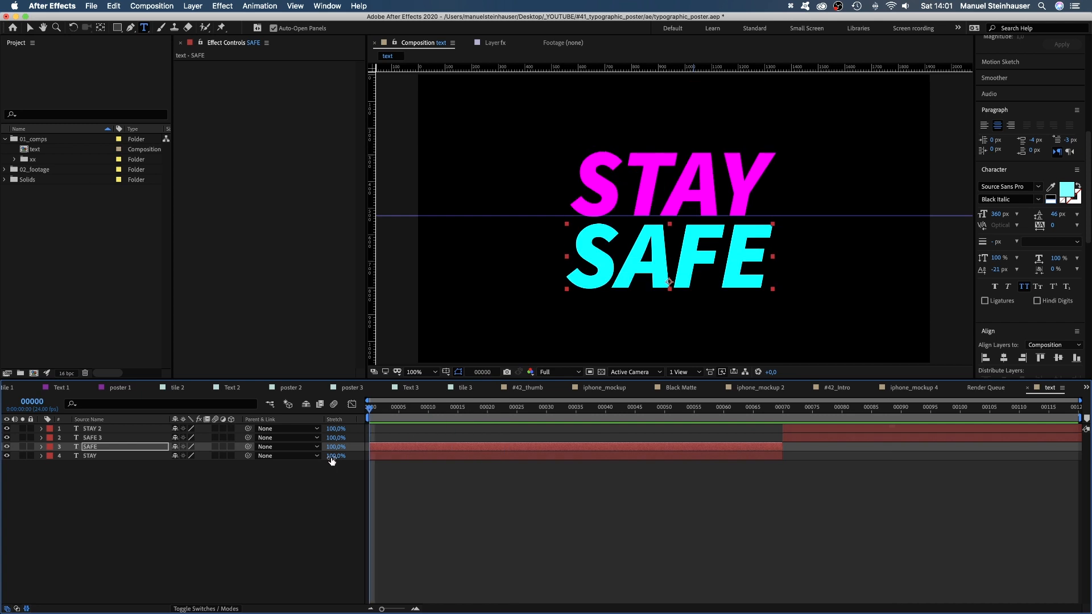
Draw a rectangle shape of about 1138 × 276 px over the word STAY and set its fill to white.
{"action": "left_click", "coordinate": [438, 519]}
{"action": "left_click", "coordinate": [118, 28]}
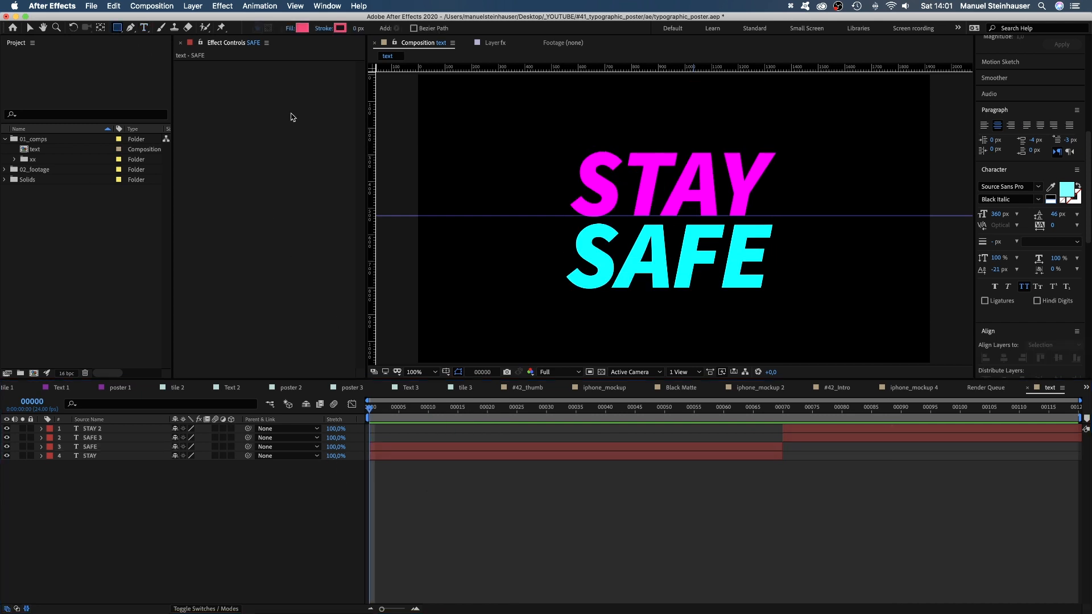
{"action": "mouse_move", "coordinate": [531, 141]}
{"action": "left_mouse_down"}
{"action": "mouse_move", "coordinate": [547, 154]}
{"action": "mouse_move", "coordinate": [804, 195]}
{"action": "mouse_move", "coordinate": [835, 215]}
{"action": "left_mouse_up"}
{"action": "key", "text": "v"}
{"action": "left_click", "coordinate": [389, 28]}
{"action": "left_click", "coordinate": [267, 408]}
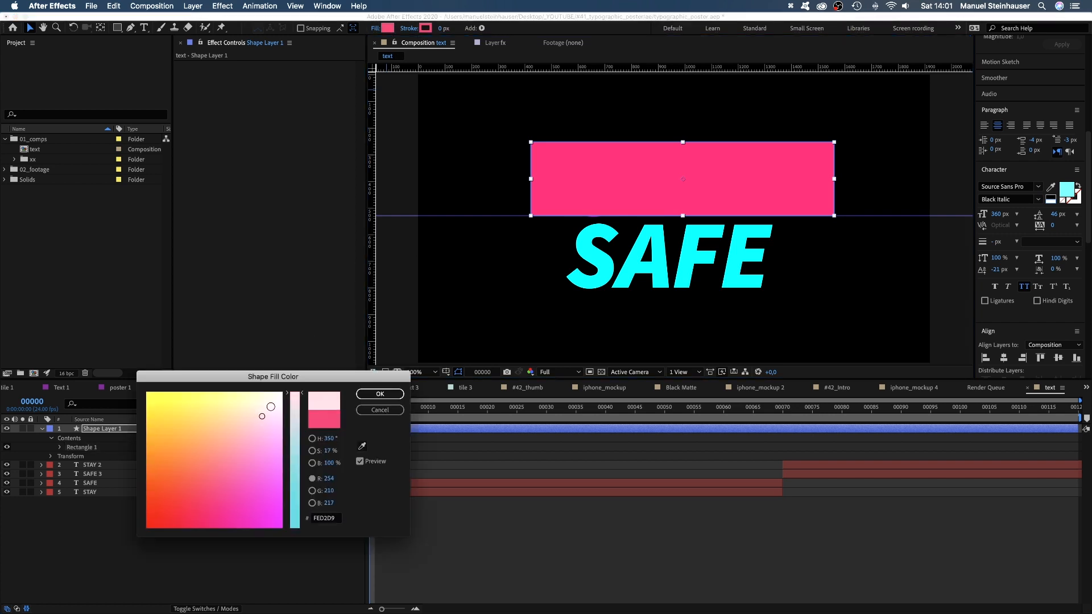
{"action": "left_click", "coordinate": [376, 393]}
Move the rectangle layer below all text layers and nudge the rectangle down slightly.
{"action": "left_click_drag", "start_coordinate": [116, 434], "coordinate": [115, 585]}
{"action": "key", "text": "Down"}
{"action": "key", "text": "Down"}
{"action": "key", "text": "Down"}
{"action": "key", "text": "Down"}
{"action": "key", "text": "Down"}
{"action": "key", "text": "Down"}
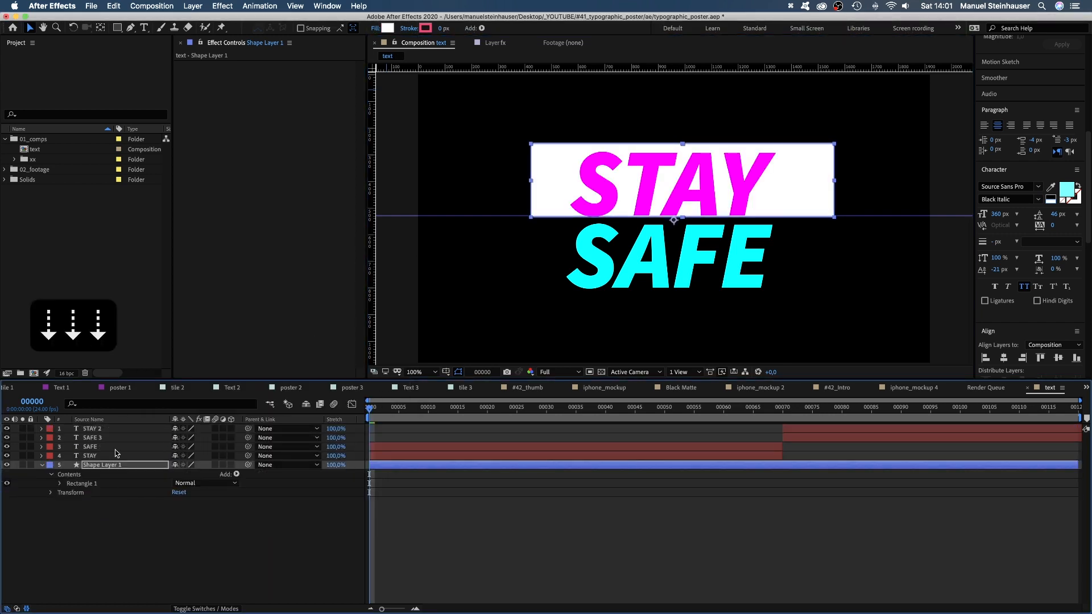
{"action": "key", "text": "Down"}
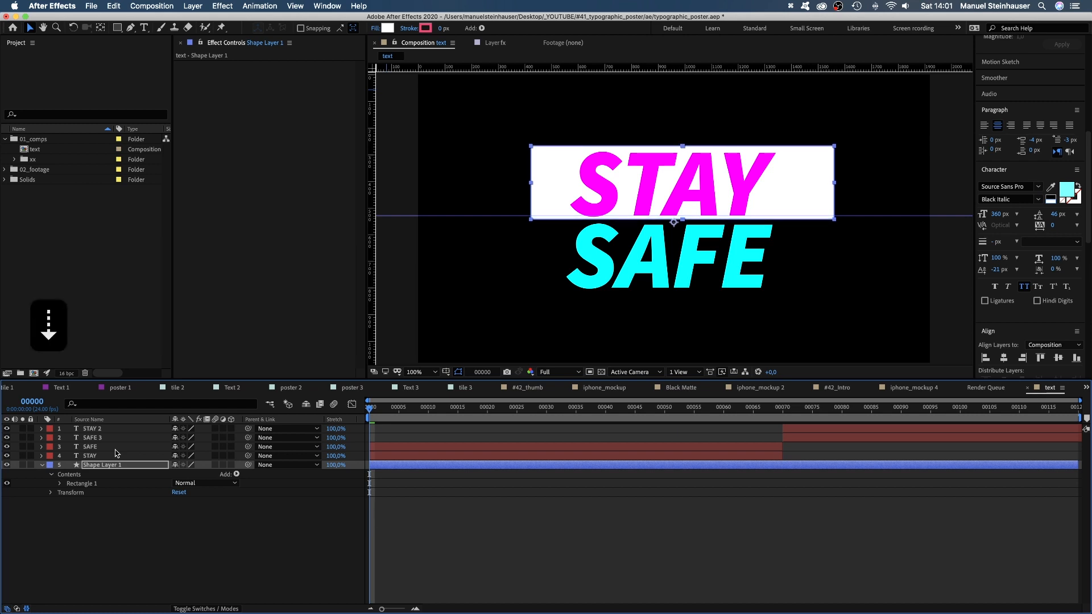
Shorten the white rectangle slightly so it closely frames STAY and ends above SAFE.
{"action": "left_click", "coordinate": [60, 484]}
{"action": "left_click", "coordinate": [70, 492]}
{"action": "left_click", "coordinate": [97, 493]}
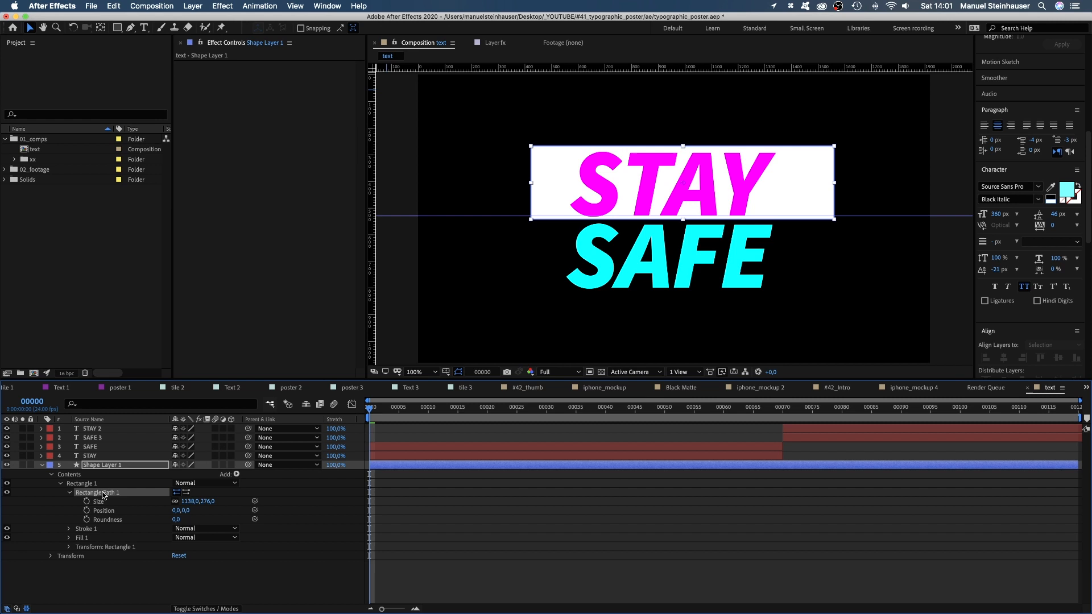
{"action": "left_click", "coordinate": [684, 149]}
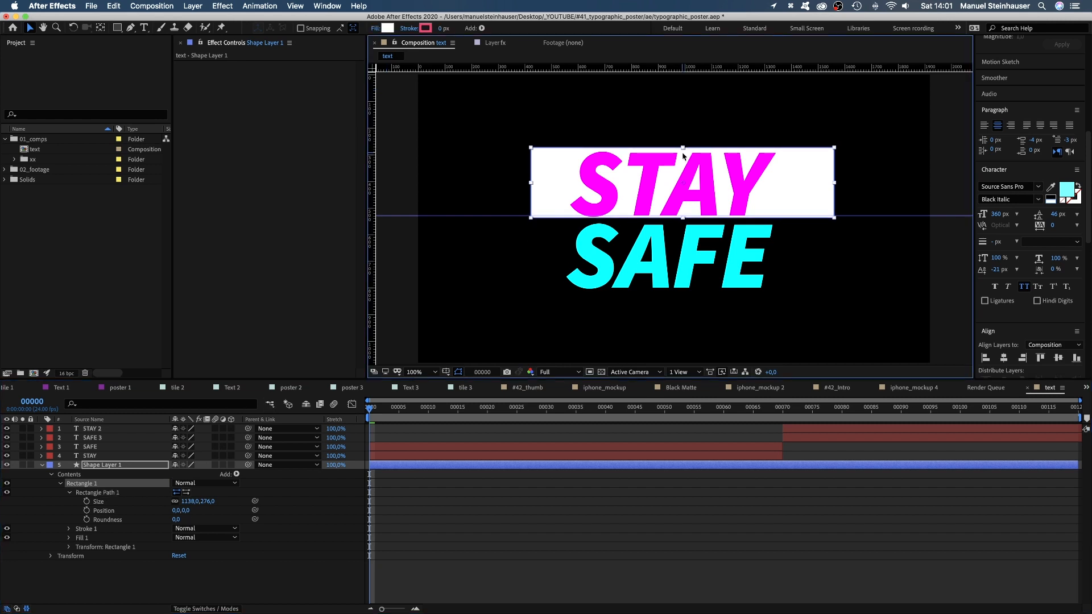
{"action": "left_click", "coordinate": [684, 154]}
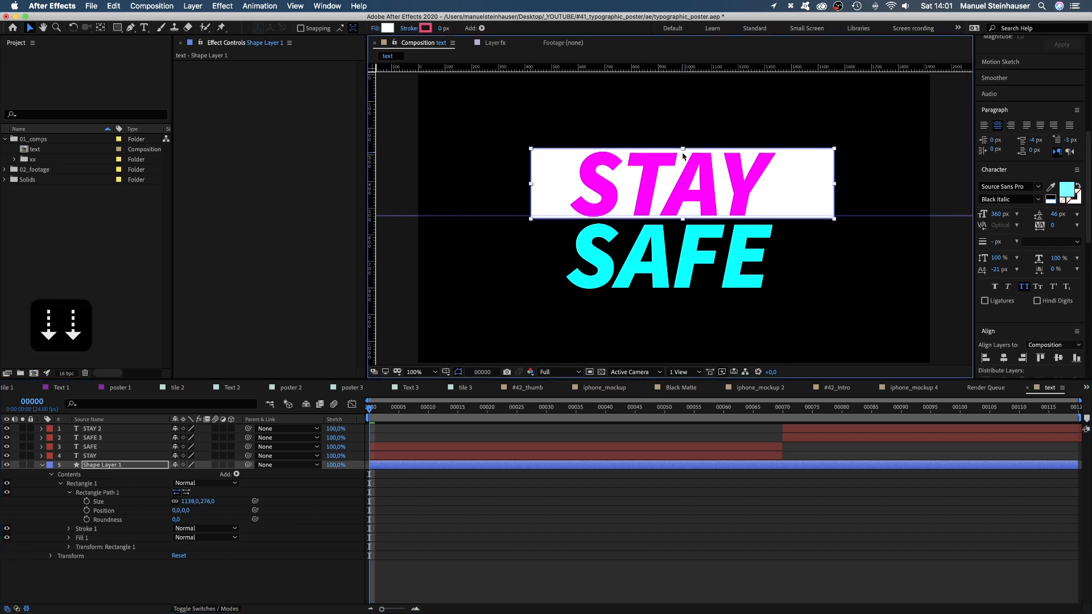
Rename the shape layer as mask and hide it.
{"action": "left_click", "coordinate": [41, 466]}
{"action": "left_click", "coordinate": [110, 467]}
{"action": "key", "text": "Return"}
{"action": "type", "text": "mask"}
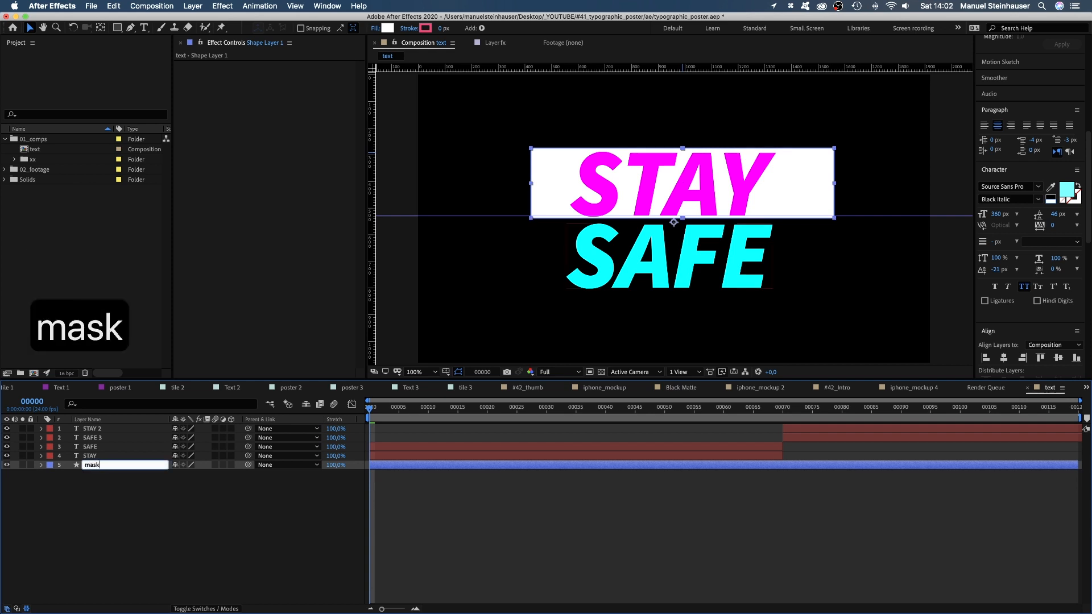
{"action": "key", "text": "Return"}
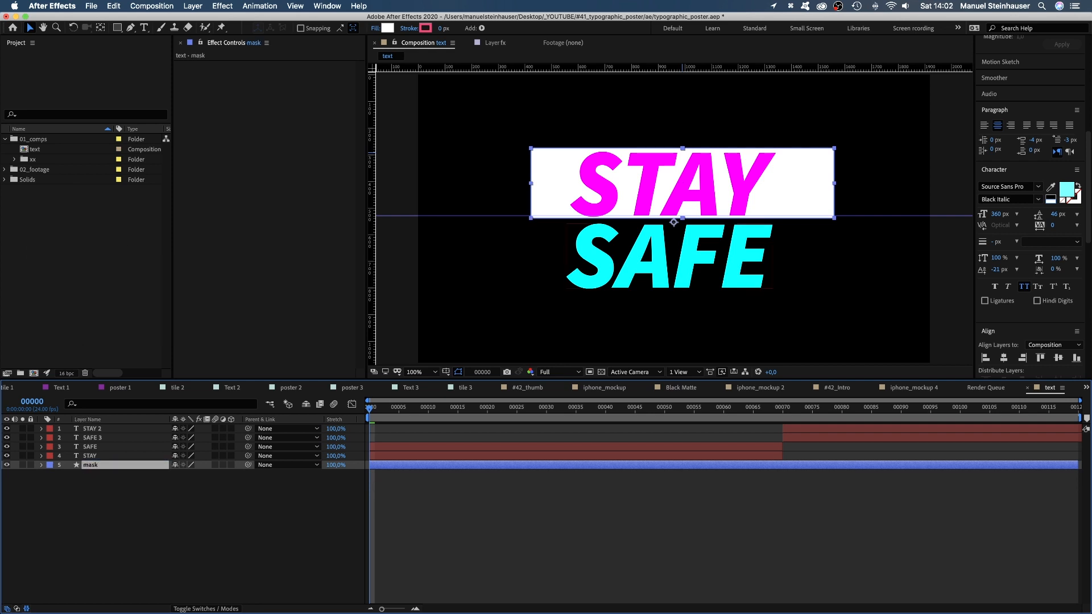
{"action": "left_click", "coordinate": [7, 465]}
Apply the Set Matte effect to the STAY layer and take its matte from the mask layer.
{"action": "left_click", "coordinate": [91, 457]}
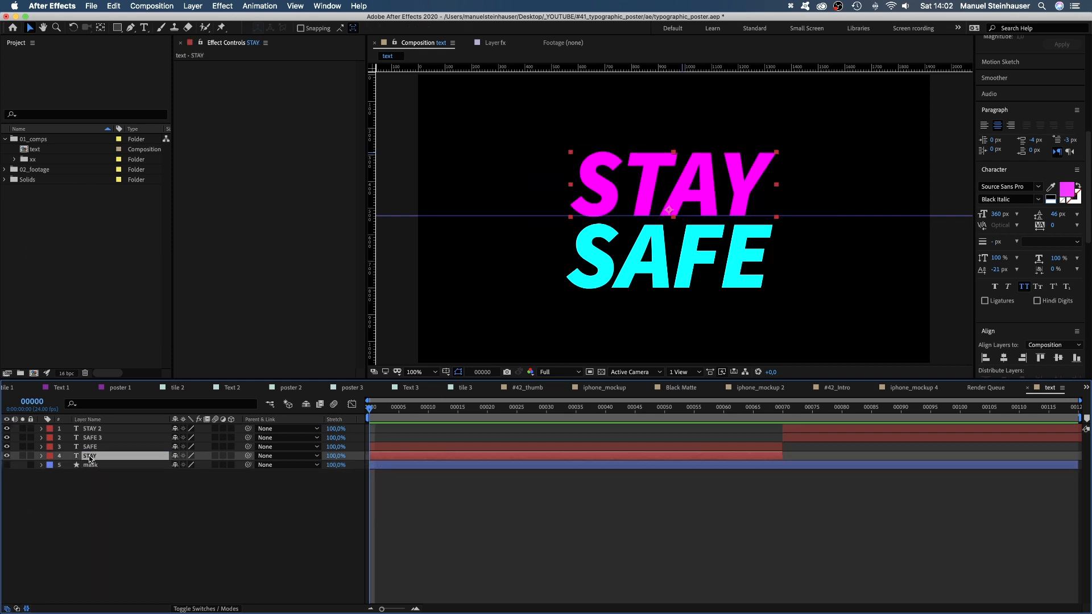
{"action": "left_click_drag", "start_coordinate": [1088, 149], "coordinate": [1089, 70]}
{"action": "left_click", "coordinate": [1012, 191]}
{"action": "type", "text": "set matte"}
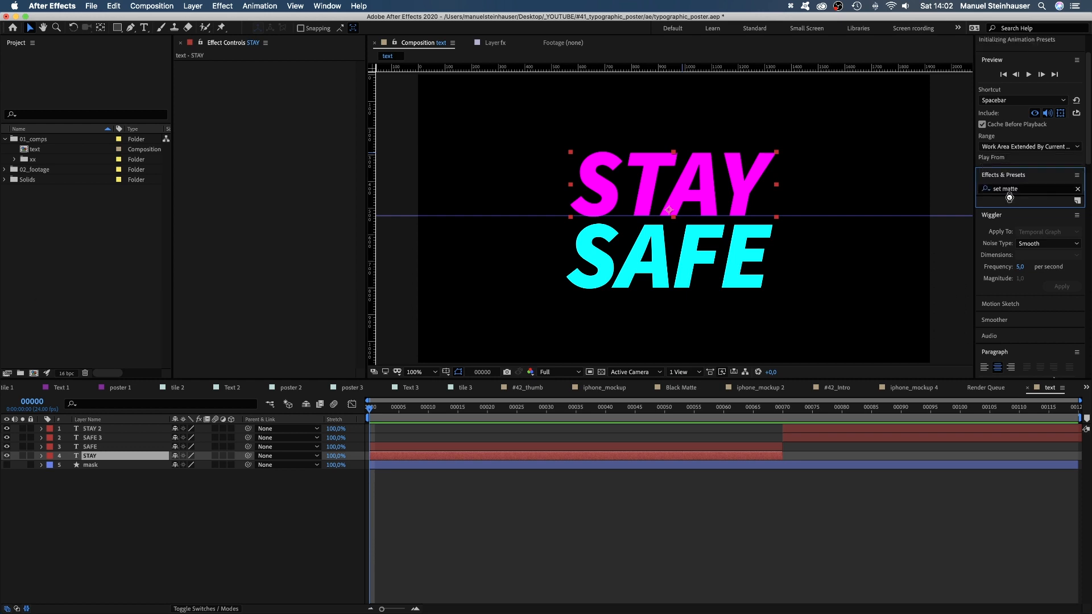
{"action": "left_click", "coordinate": [999, 212]}
{"action": "left_click_drag", "start_coordinate": [998, 213], "coordinate": [261, 96]}
{"action": "left_click", "coordinate": [296, 75]}
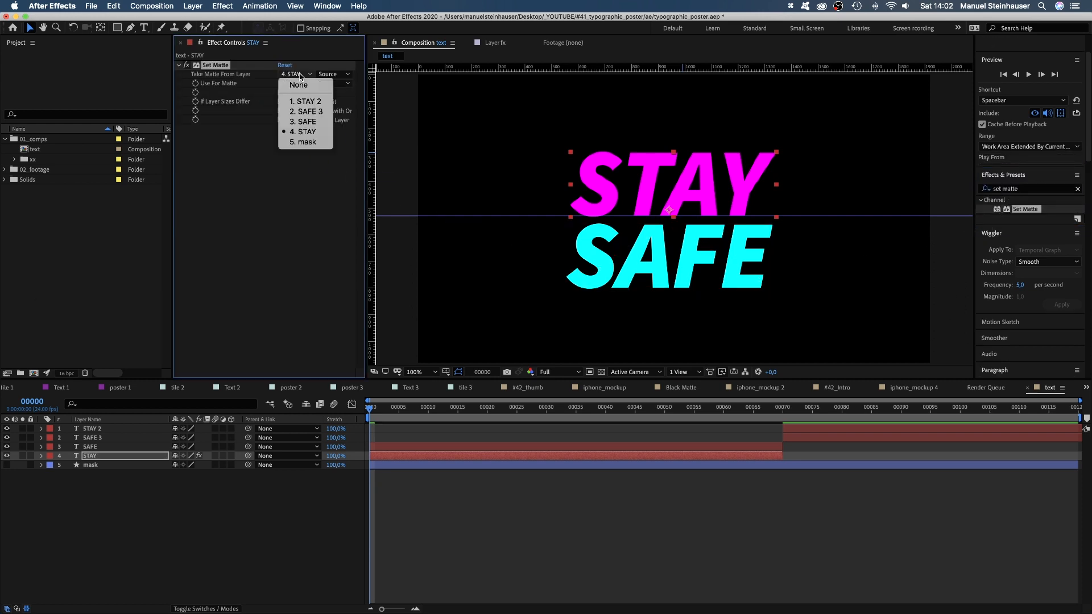
{"action": "left_click", "coordinate": [307, 146]}
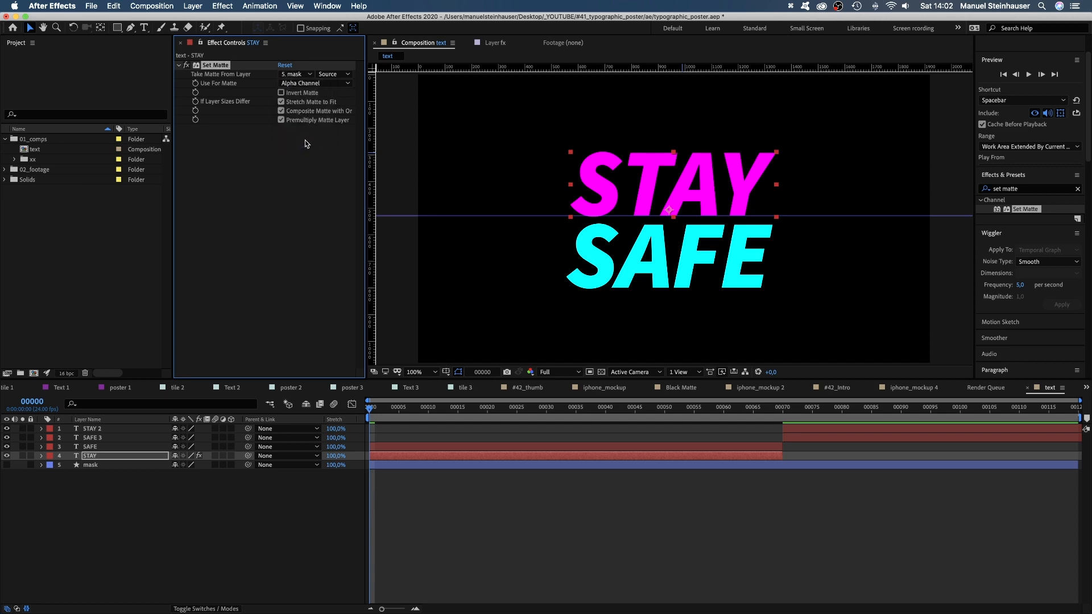
Copy the Set Matte effect onto the SAFE, SAFE 3 and STAY 2 layers and preview the masked animation.
{"action": "key", "text": "super+c"}
{"action": "left_click", "coordinate": [90, 447]}
{"action": "key", "text": "super+v"}
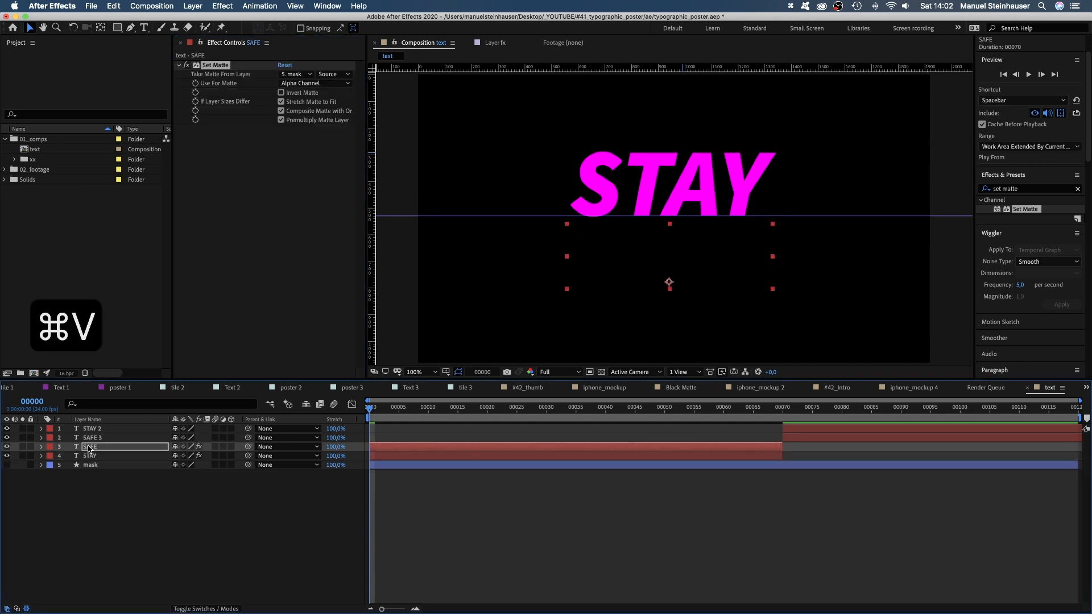
{"action": "left_click", "coordinate": [91, 437]}
{"action": "key", "text": "super+v"}
{"action": "left_click", "coordinate": [93, 428]}
{"action": "key", "text": "super+v"}
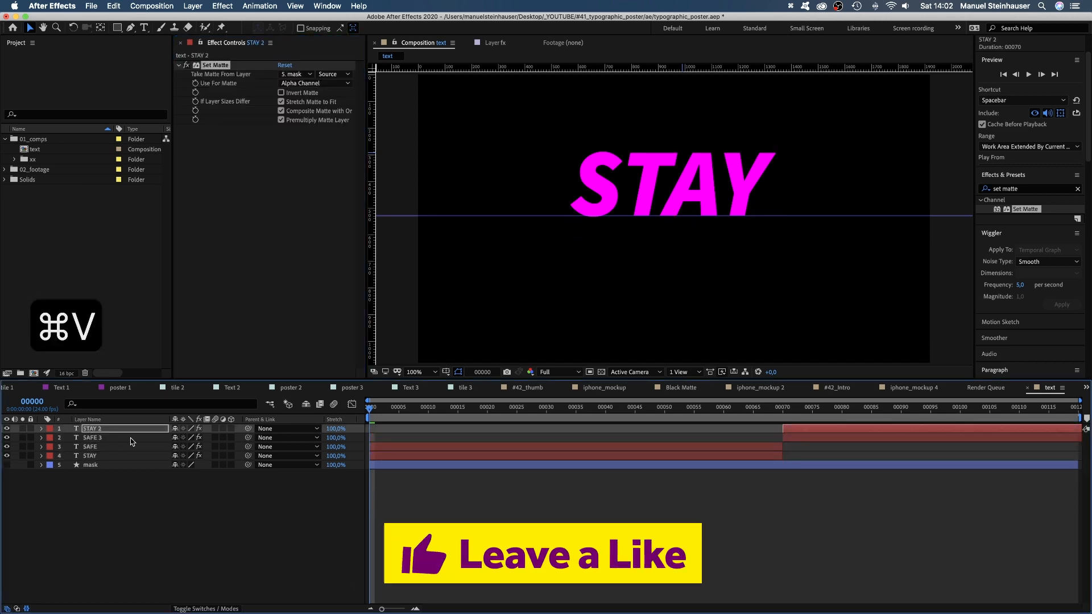
{"action": "key", "text": "0"}
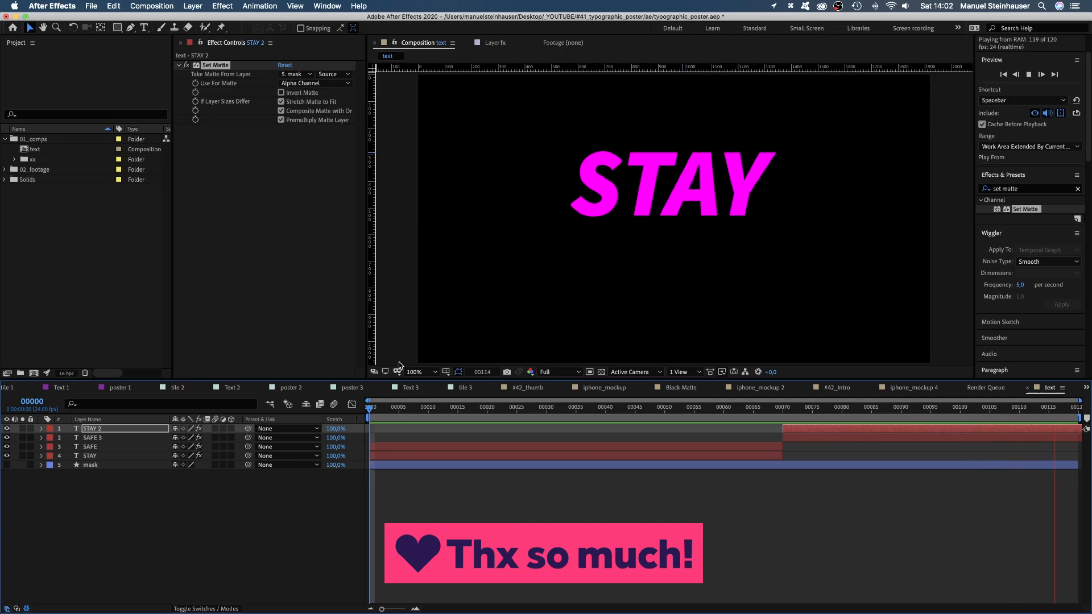
{"action": "key", "text": "0"}
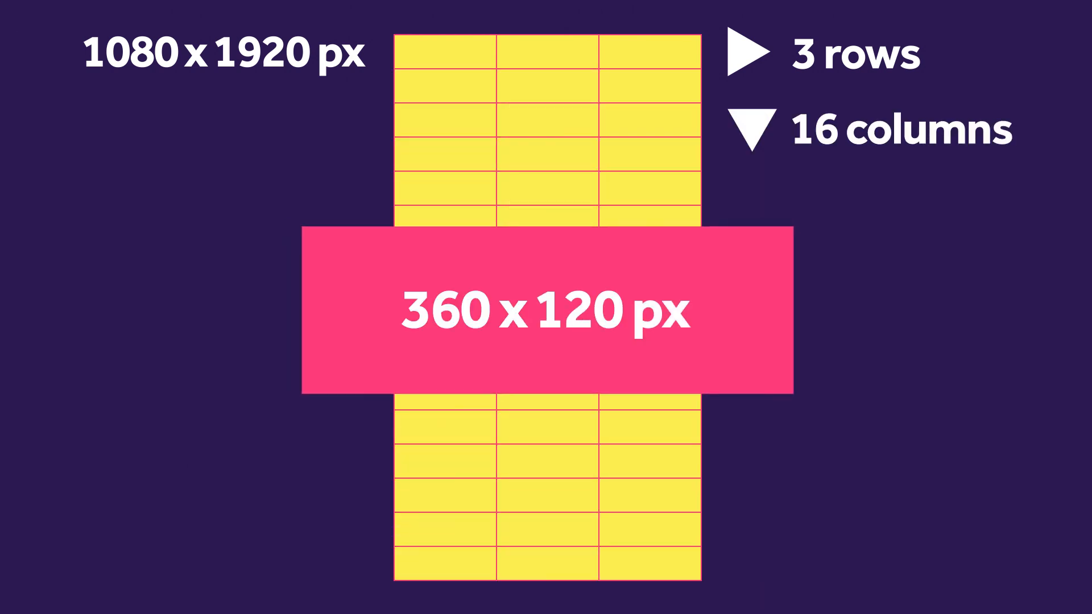
Create a new 360 × 120 px composition named tile and view it at 400%.
{"action": "key", "text": "super+n"}
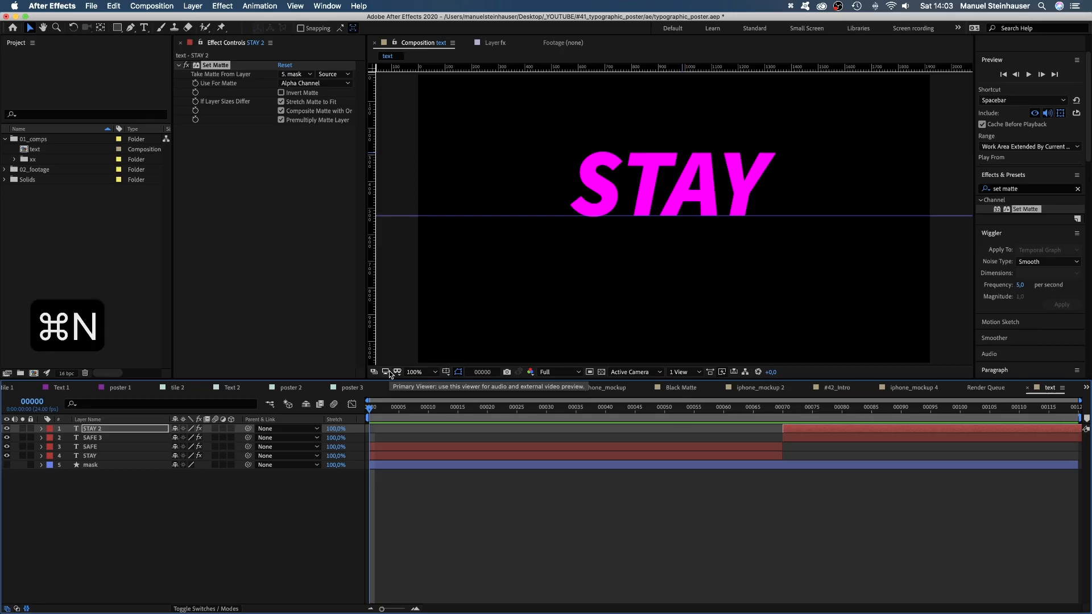
{"action": "type", "text": "tile"}
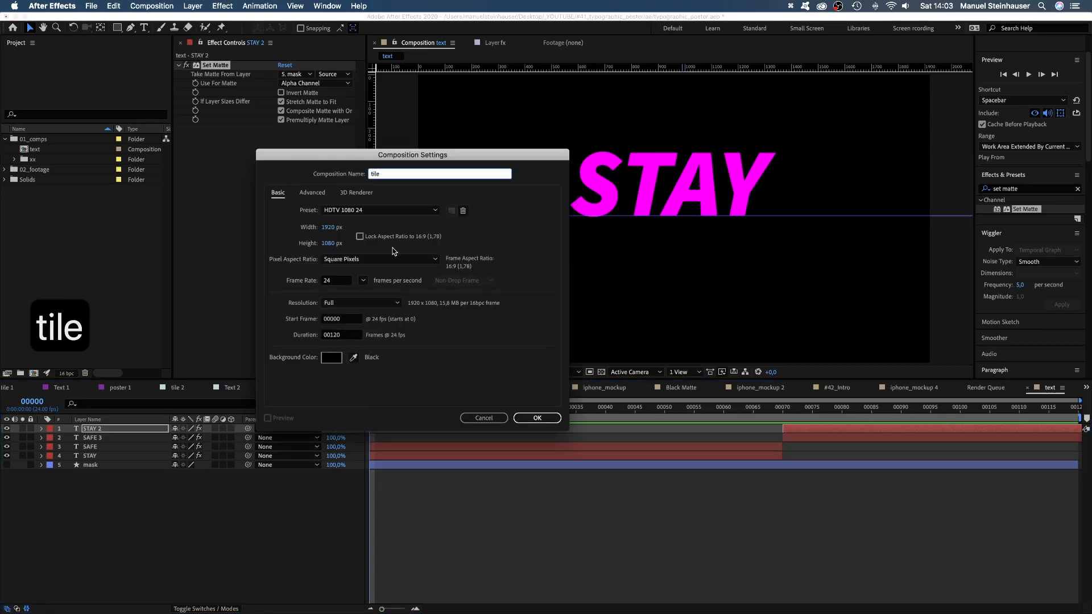
{"action": "left_click", "coordinate": [329, 227]}
{"action": "type", "text": "360"}
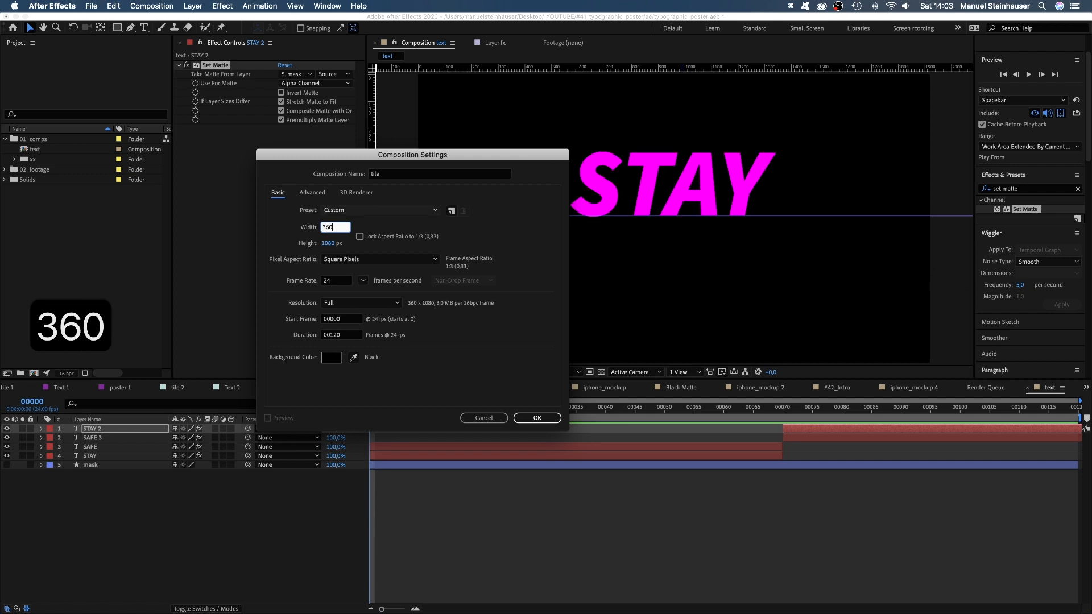
{"action": "key", "text": "Tab"}
{"action": "type", "text": "120"}
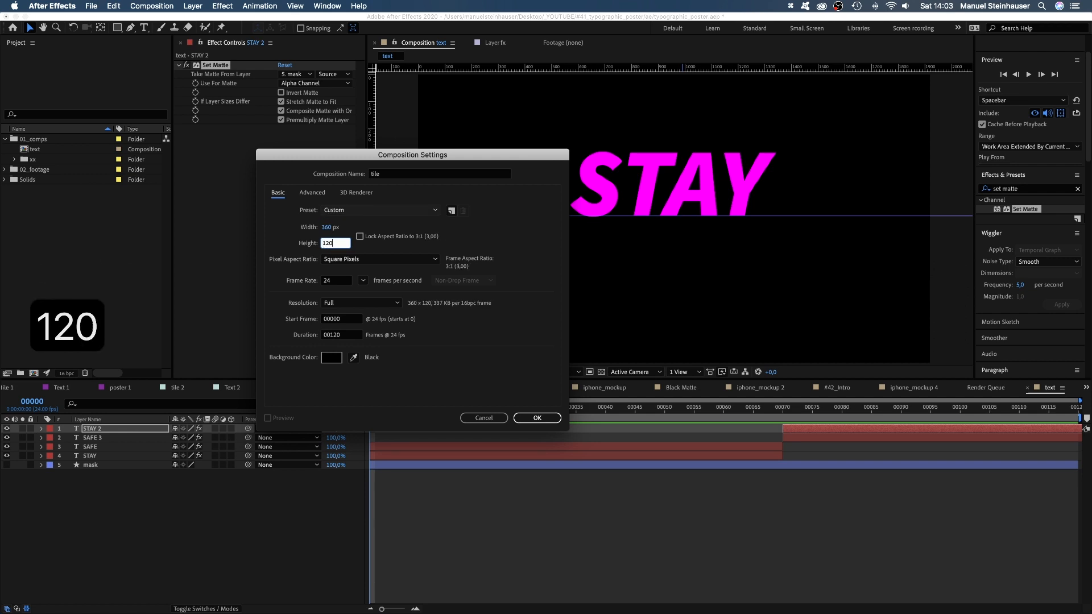
{"action": "key", "text": "Return"}
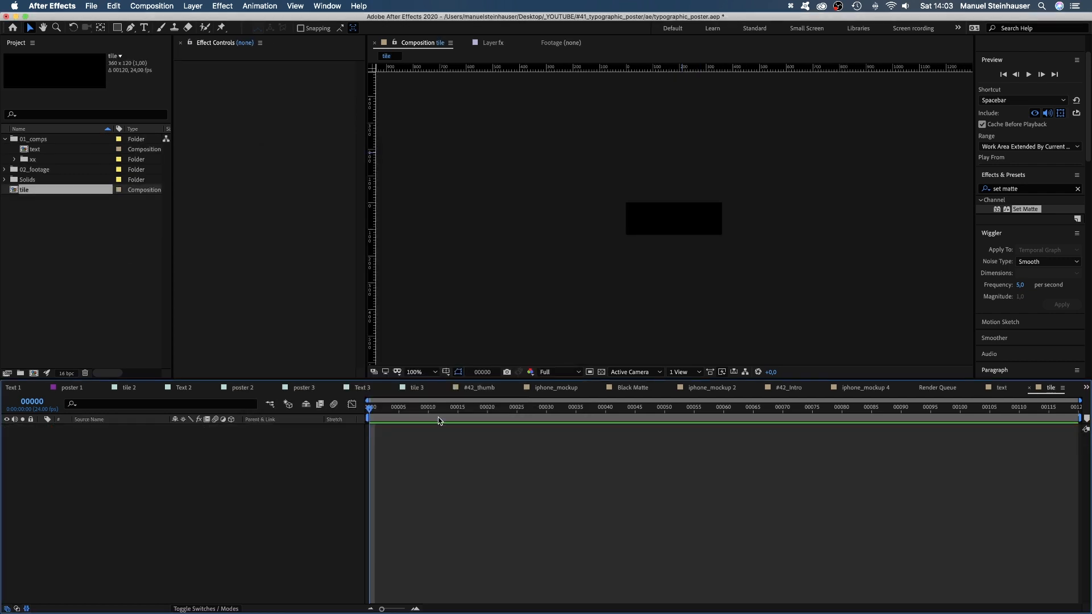
{"action": "left_click", "coordinate": [423, 372]}
{"action": "left_click", "coordinate": [428, 519]}
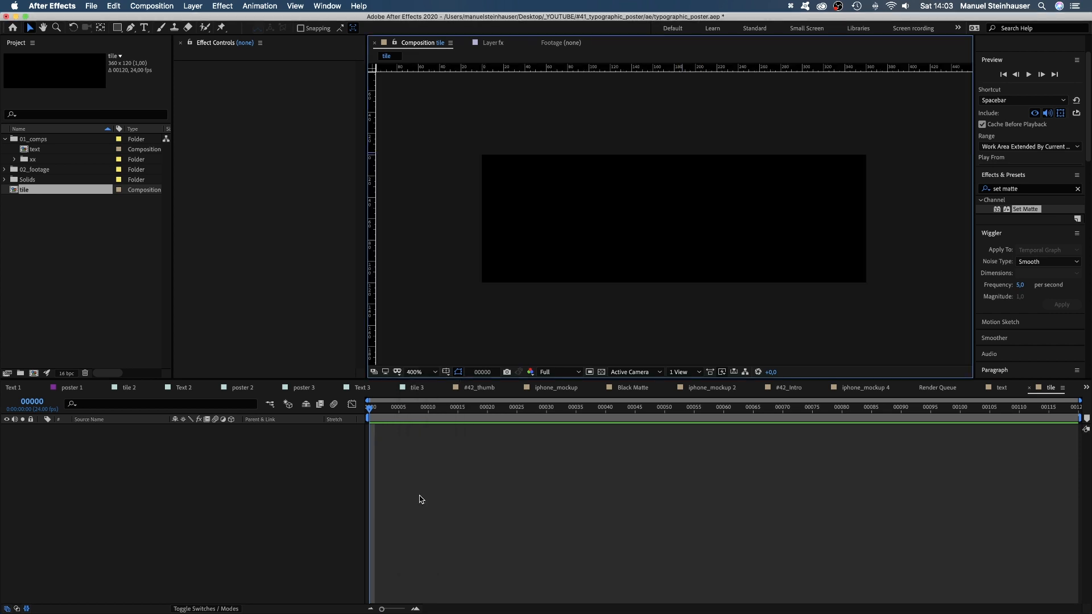
File tile in 01_comps, add the text composition to it, scale that layer to 41% and move it down to center STAY.
{"action": "left_click_drag", "start_coordinate": [32, 190], "coordinate": [127, 462]}
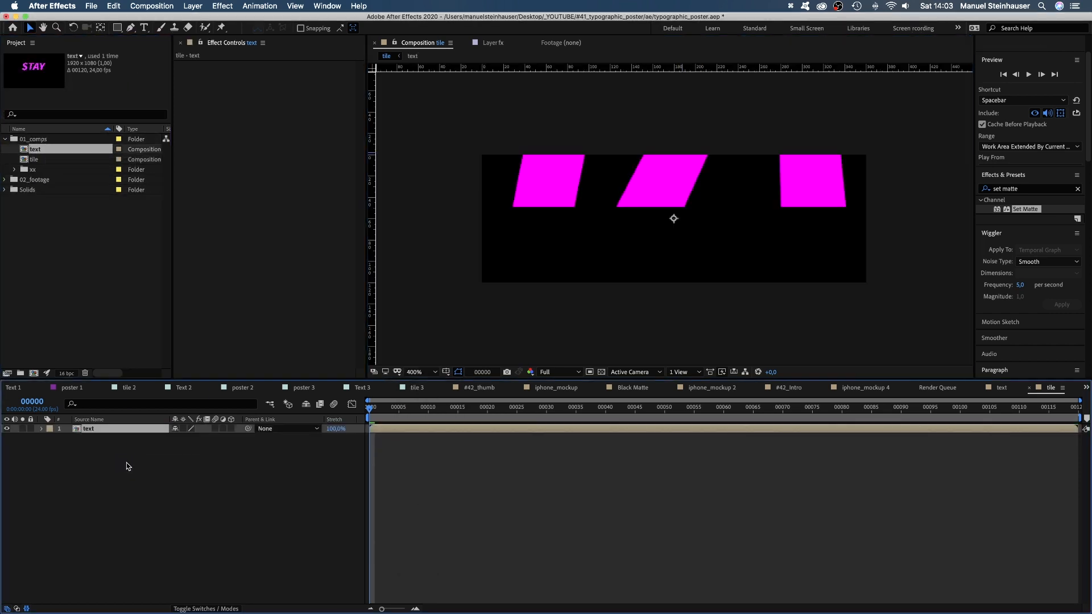
{"action": "key", "text": "s"}
{"action": "left_click", "coordinate": [206, 439]}
{"action": "type", "text": "41"}
{"action": "key", "text": "Return"}
{"action": "left_click_drag", "start_coordinate": [719, 198], "coordinate": [722, 239]}
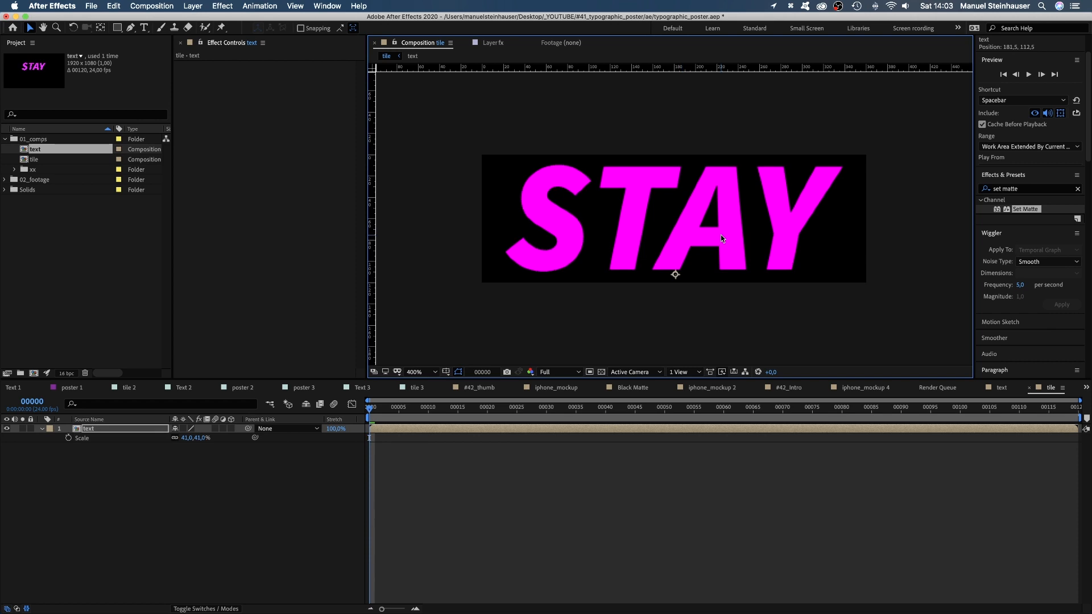
Create a new 1080 × 1920 px composition named poster and fit it in the viewer.
{"action": "key", "text": "super+n"}
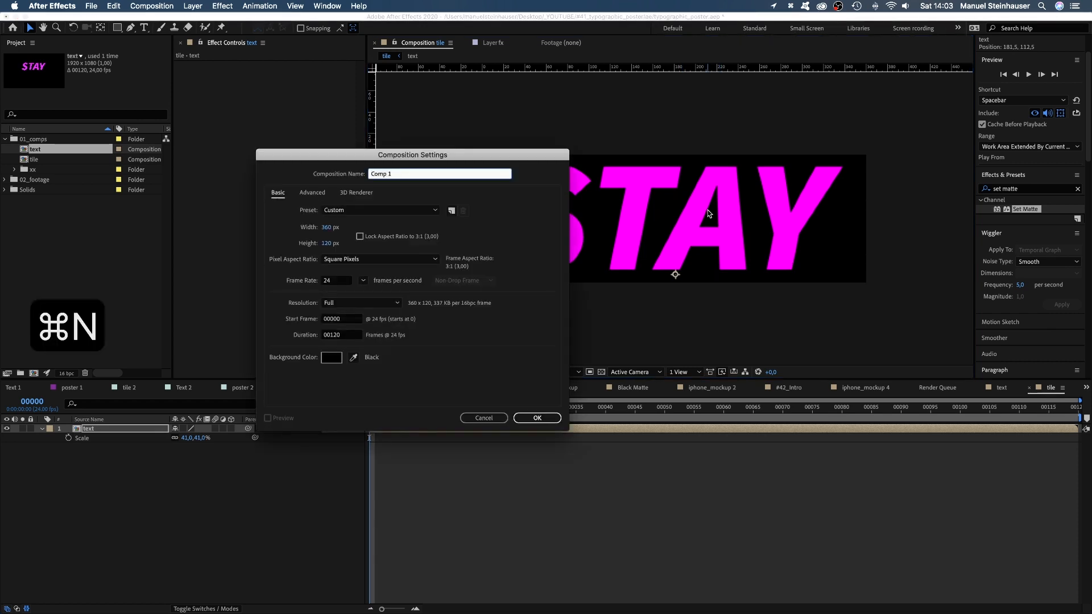
{"action": "type", "text": "poster"}
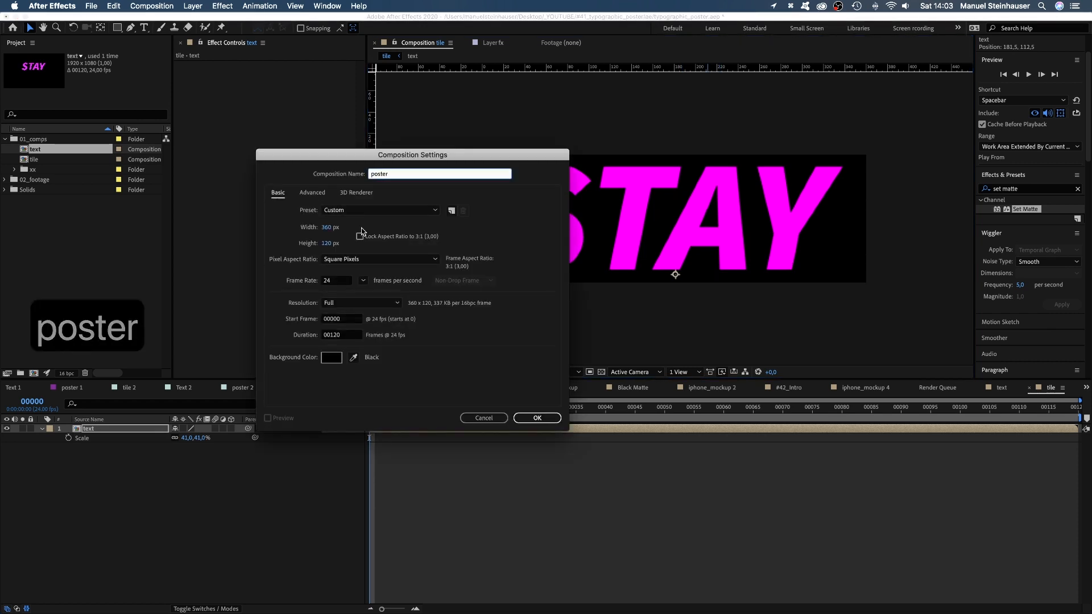
{"action": "left_click", "coordinate": [327, 227]}
{"action": "type", "text": "1080"}
{"action": "key", "text": "Tab"}
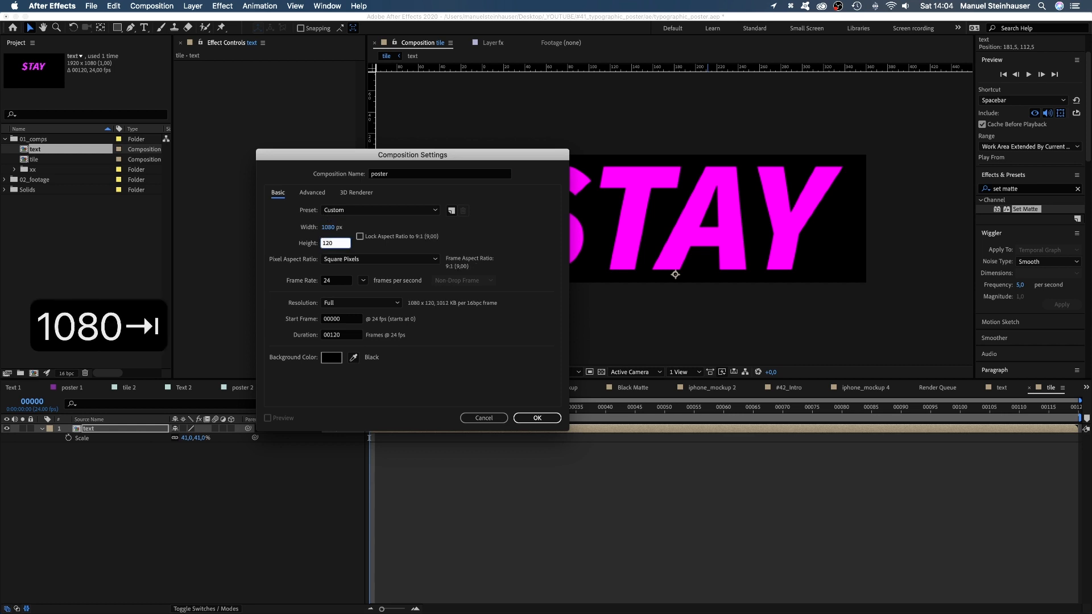
{"action": "type", "text": "19"}
{"action": "key", "text": "Return"}
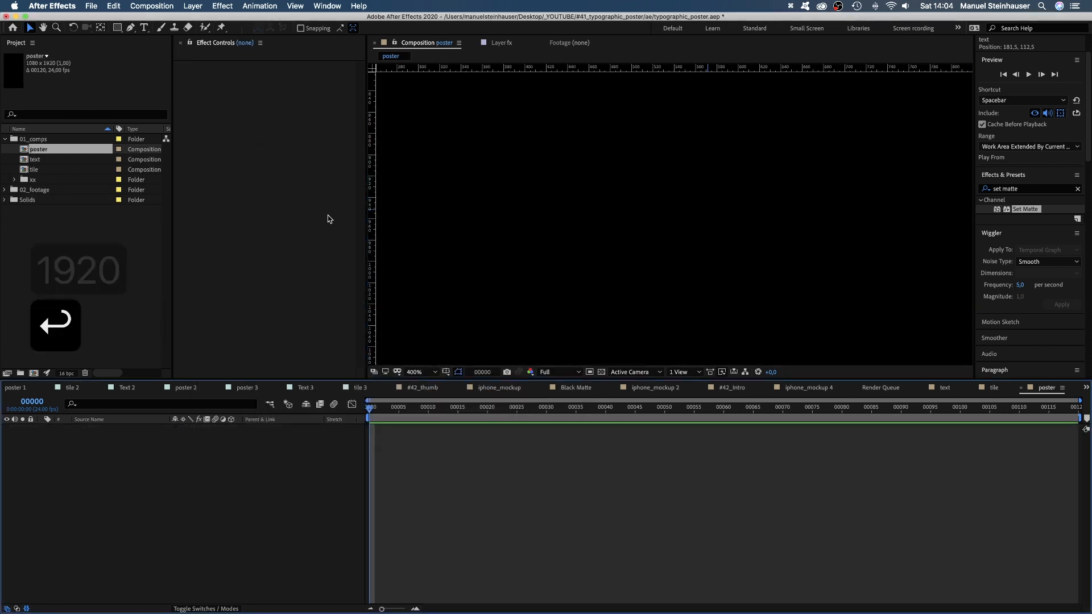
{"action": "left_click", "coordinate": [415, 372]}
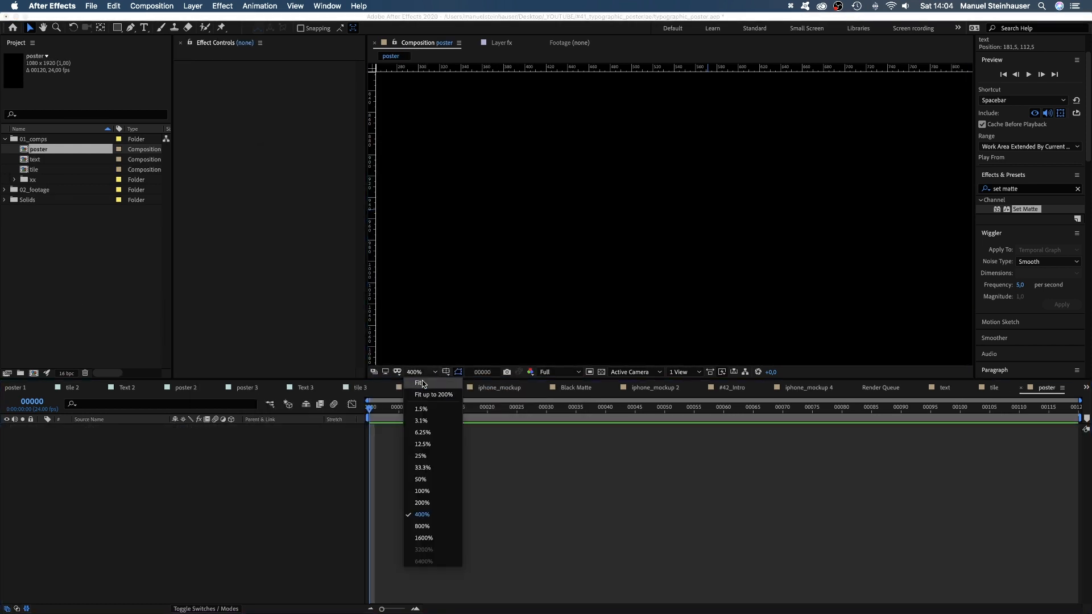
{"action": "left_click", "coordinate": [431, 490]}
{"action": "left_click", "coordinate": [415, 373]}
{"action": "left_click", "coordinate": [421, 385]}
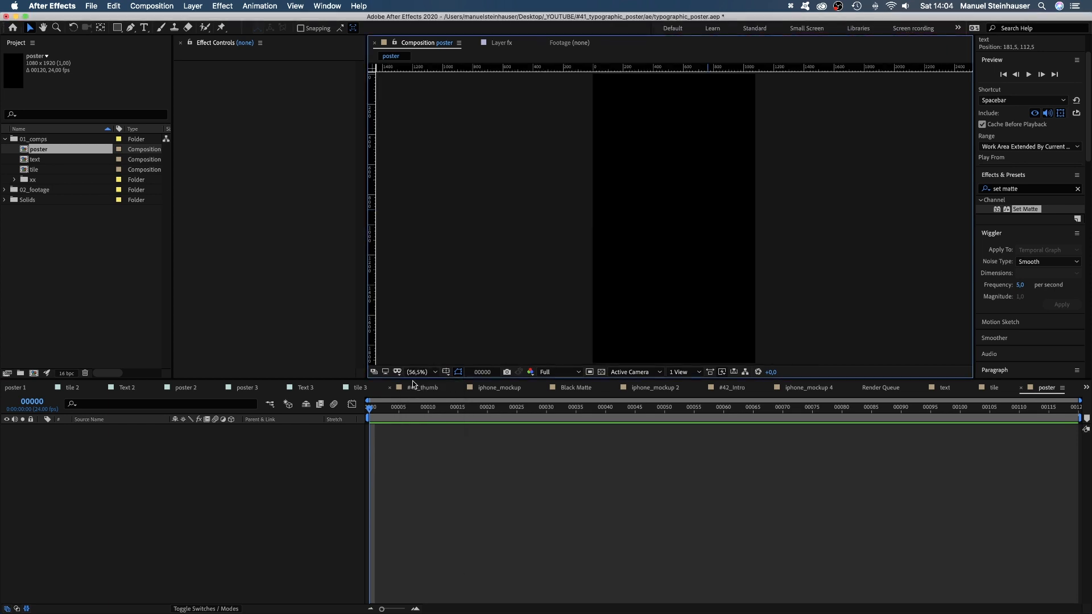
Add the tile composition to poster and align it to the composition's top-left corner.
{"action": "left_click_drag", "start_coordinate": [34, 169], "coordinate": [166, 495]}
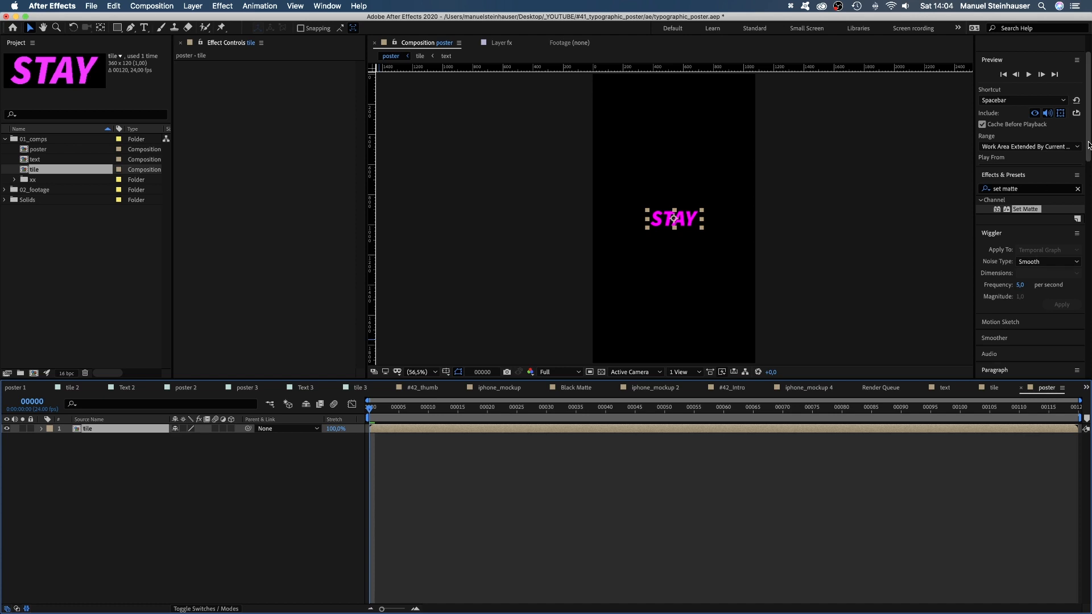
{"action": "left_click_drag", "start_coordinate": [1088, 148], "coordinate": [1087, 268]}
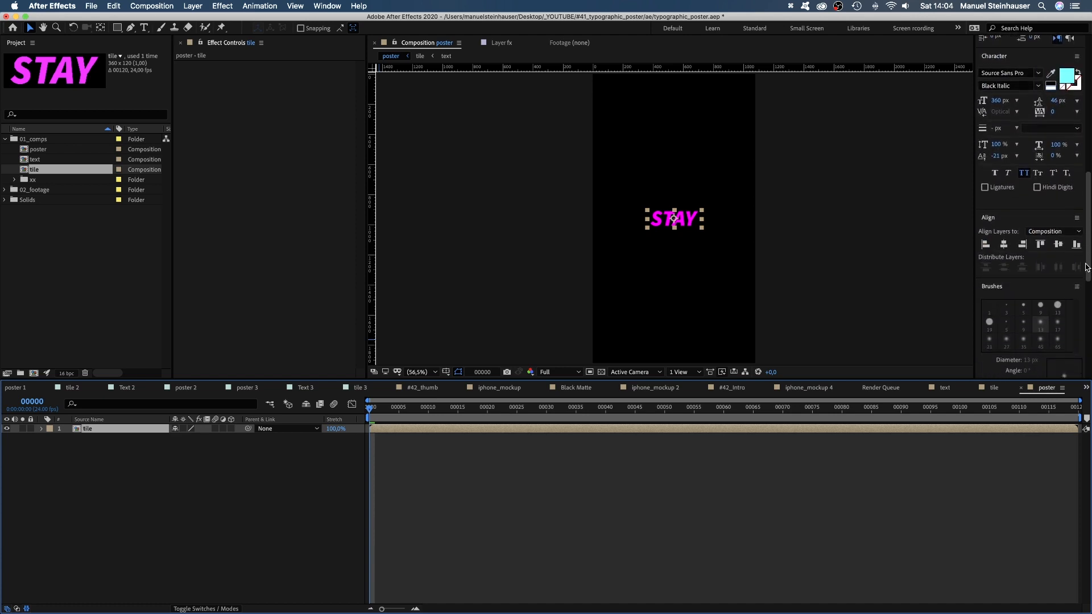
{"action": "left_click", "coordinate": [986, 245]}
{"action": "left_click", "coordinate": [1041, 245]}
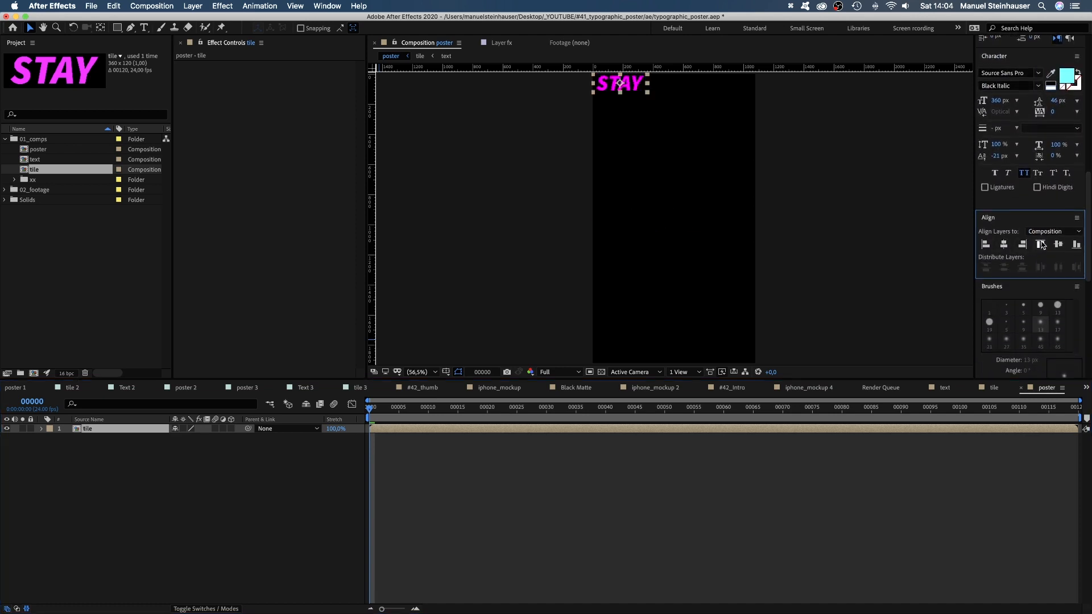
Apply CC RepeTile to the tile layer with Expand Right 797 and Expand Down 2127, and preview the tiled animation.
{"action": "scroll", "coordinate": [1078, 102], "scroll_direction": "up", "scroll_amount": 5}
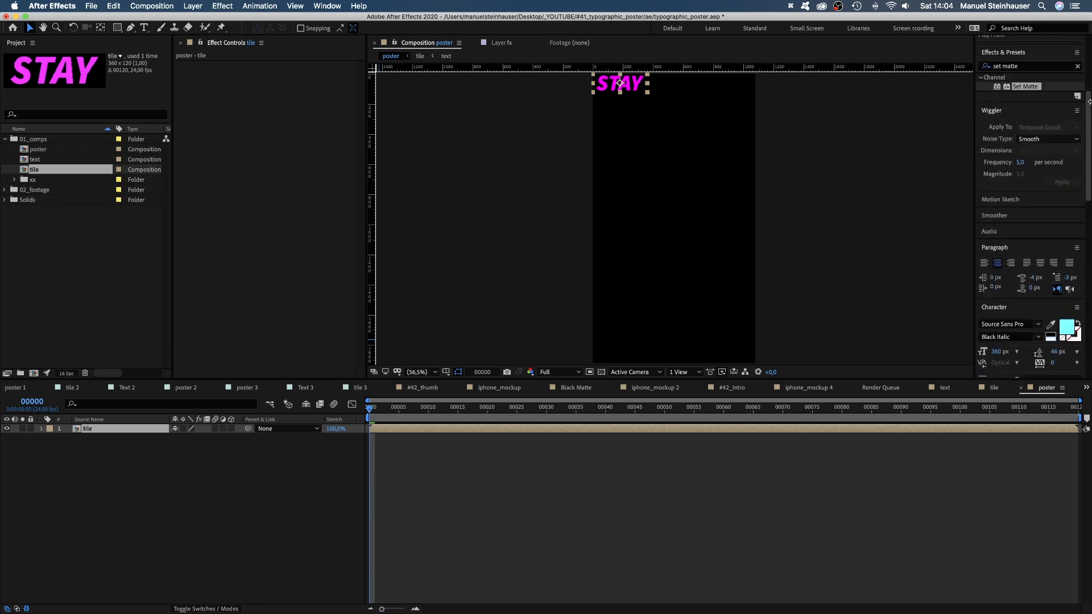
{"action": "left_click", "coordinate": [1022, 141]}
{"action": "type", "text": "cc re"}
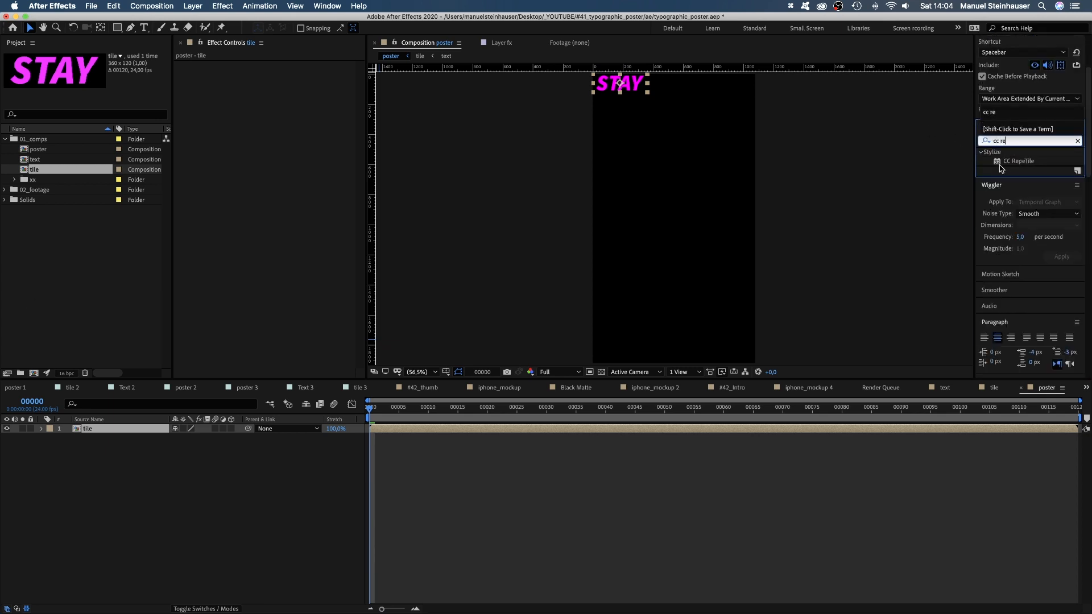
{"action": "left_click_drag", "start_coordinate": [1002, 166], "coordinate": [206, 118]}
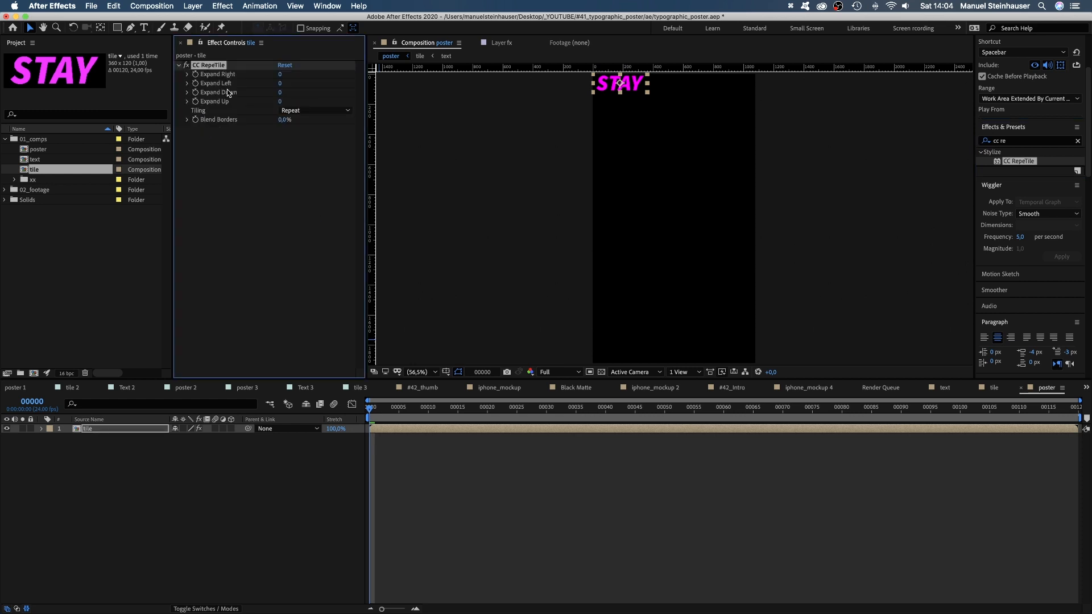
{"action": "left_click_drag", "start_coordinate": [281, 74], "coordinate": [660, 59]}
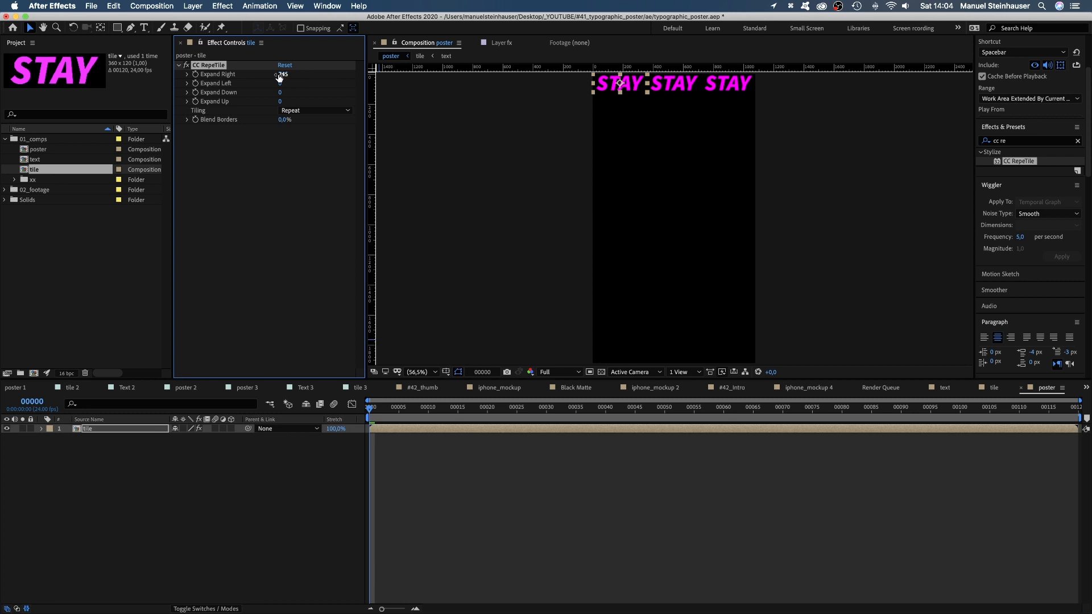
{"action": "left_click_drag", "start_coordinate": [278, 94], "coordinate": [459, 108]}
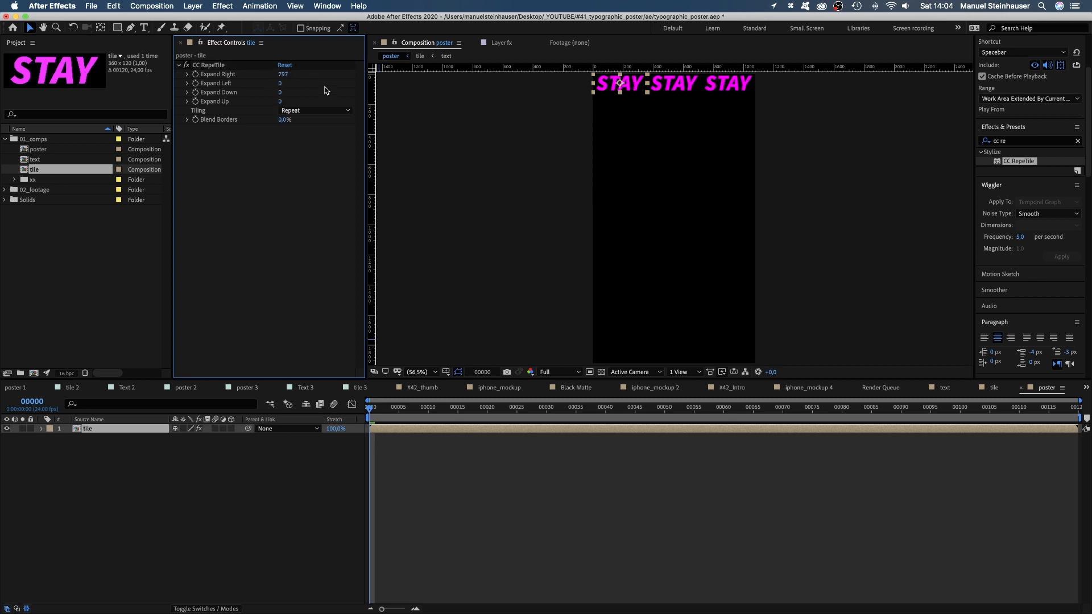
{"action": "left_click_drag", "start_coordinate": [284, 93], "coordinate": [544, 106]}
{"action": "left_click_drag", "start_coordinate": [284, 95], "coordinate": [606, 83]}
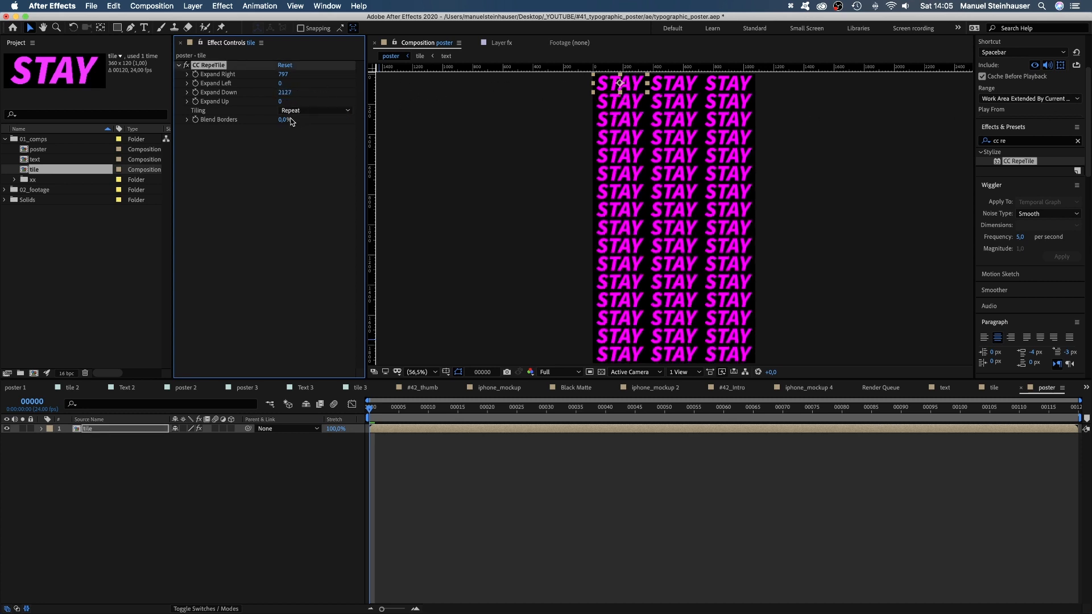
{"action": "key", "text": "KP_0"}
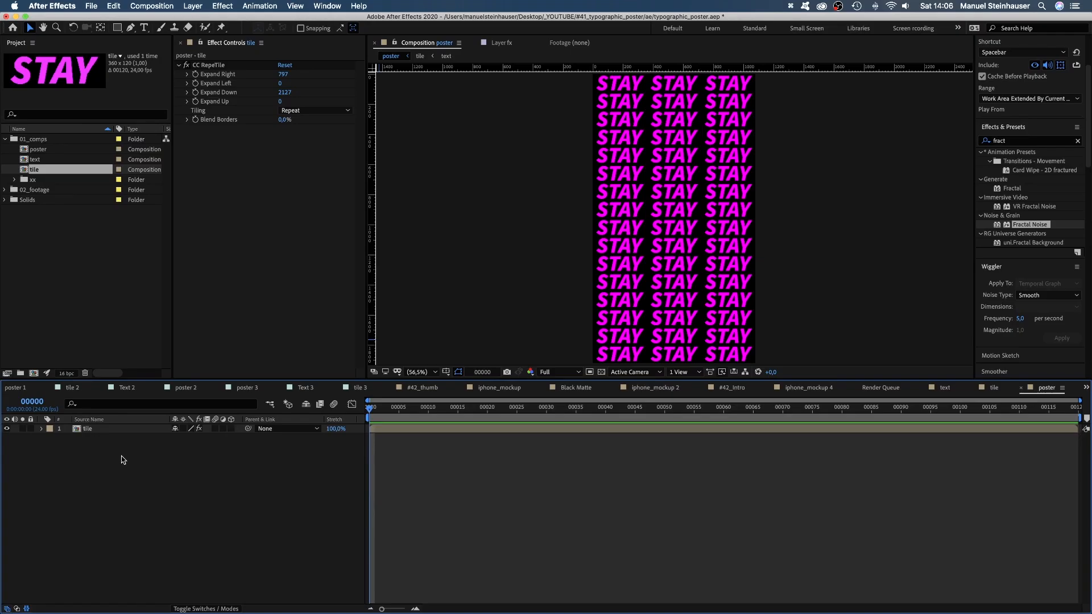
Add an adjustment layer above the tile layer and name it fx.
{"action": "key", "text": "alt+super+y"}
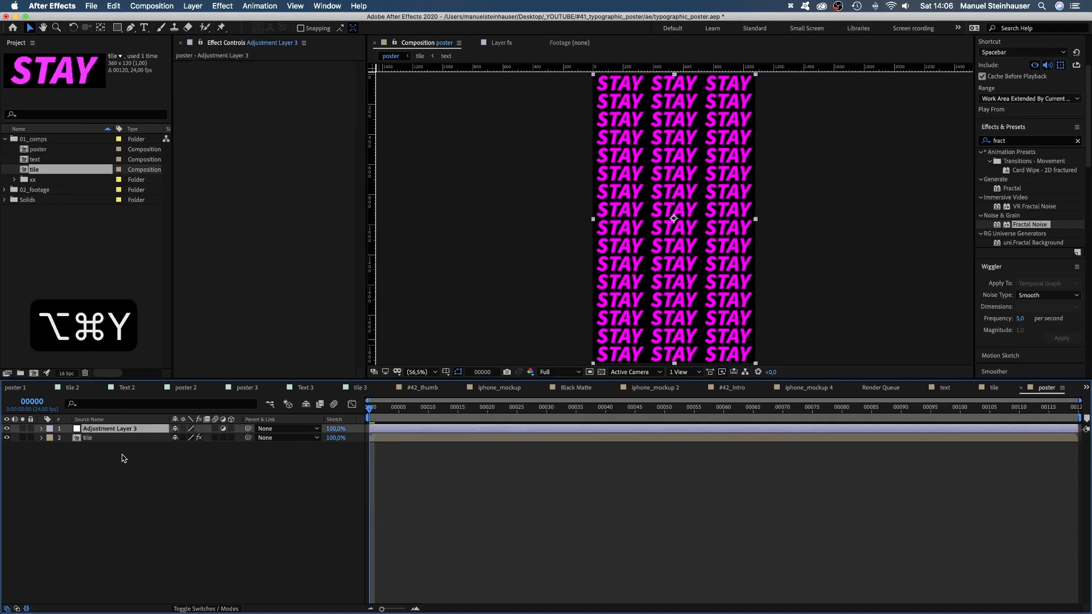
{"action": "key", "text": "Return"}
{"action": "type", "text": "fx"}
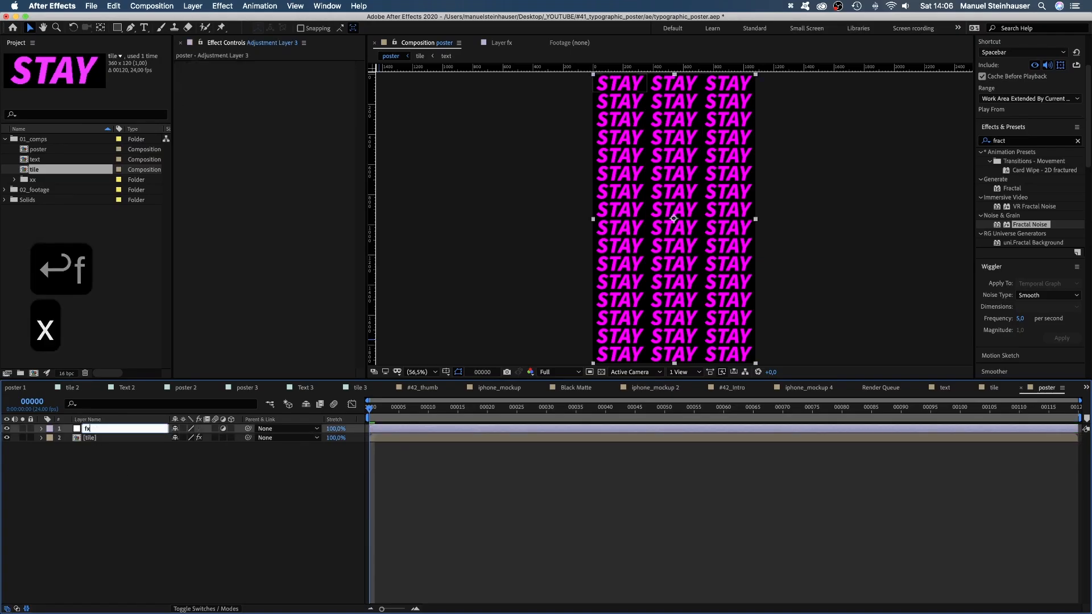
{"action": "key", "text": "Return"}
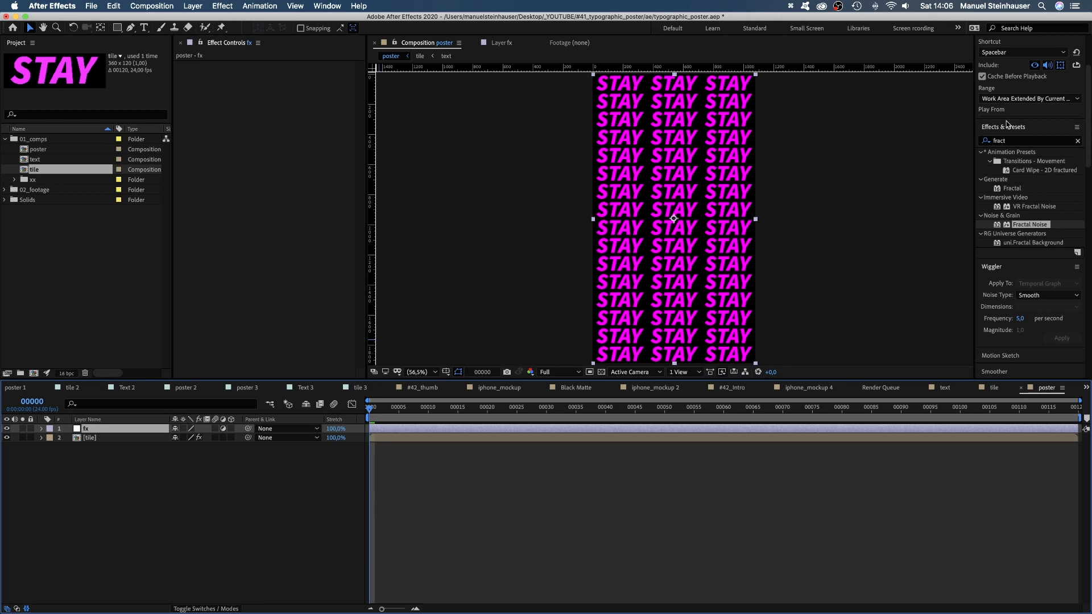
Apply Time Displacement to the fx layer with a maximum displacement time of 2 seconds and a time resolution of 24 fps.
{"action": "left_click", "coordinate": [1016, 142]}
{"action": "type", "text": "time"}
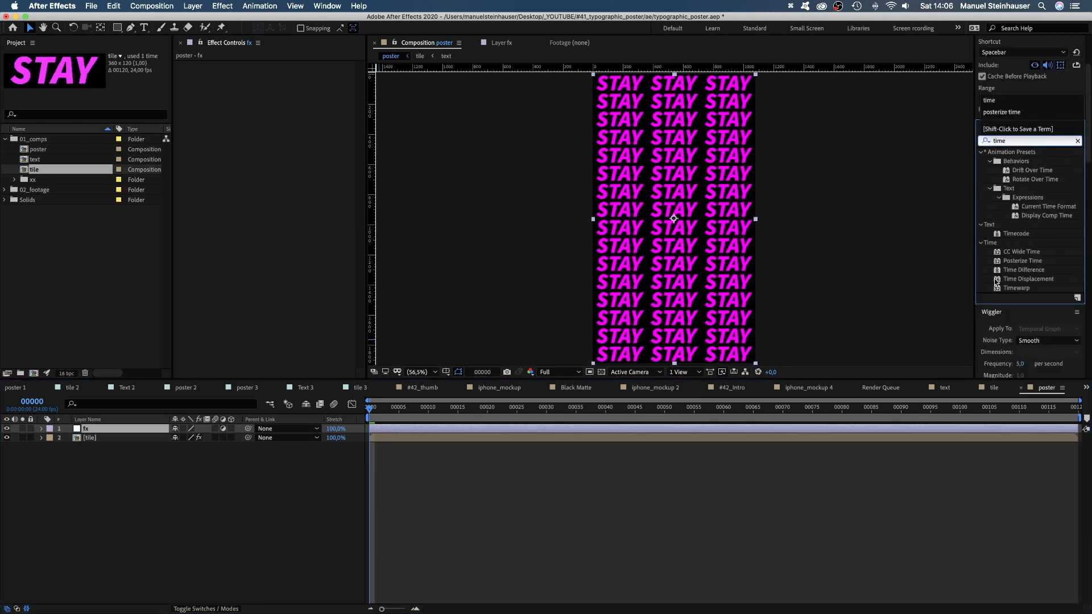
{"action": "left_click_drag", "start_coordinate": [997, 280], "coordinate": [210, 119]}
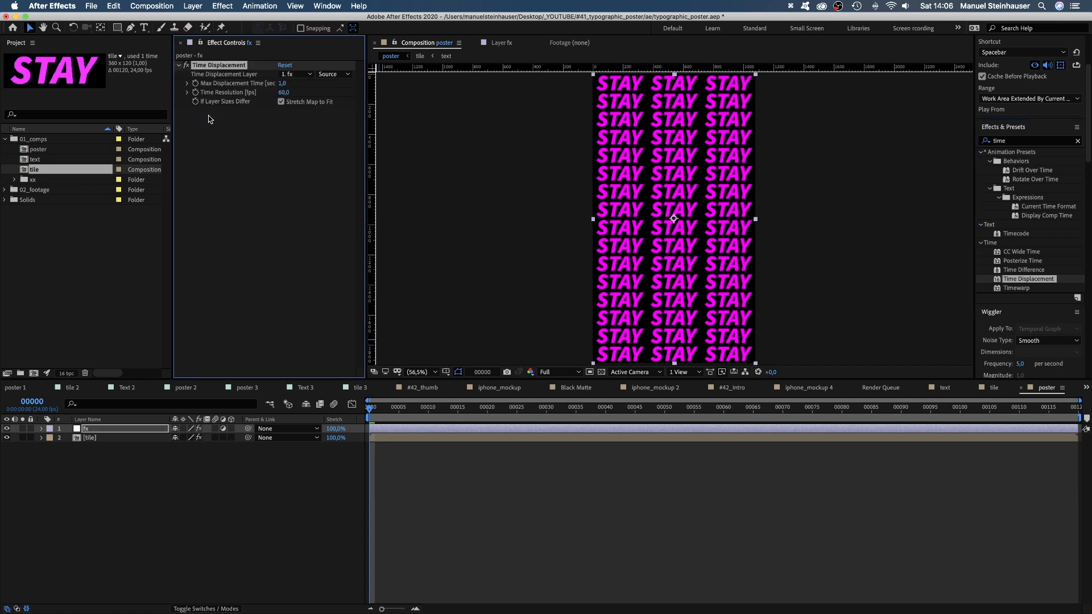
{"action": "left_click", "coordinate": [284, 85]}
{"action": "type", "text": "2"}
{"action": "key", "text": "Return"}
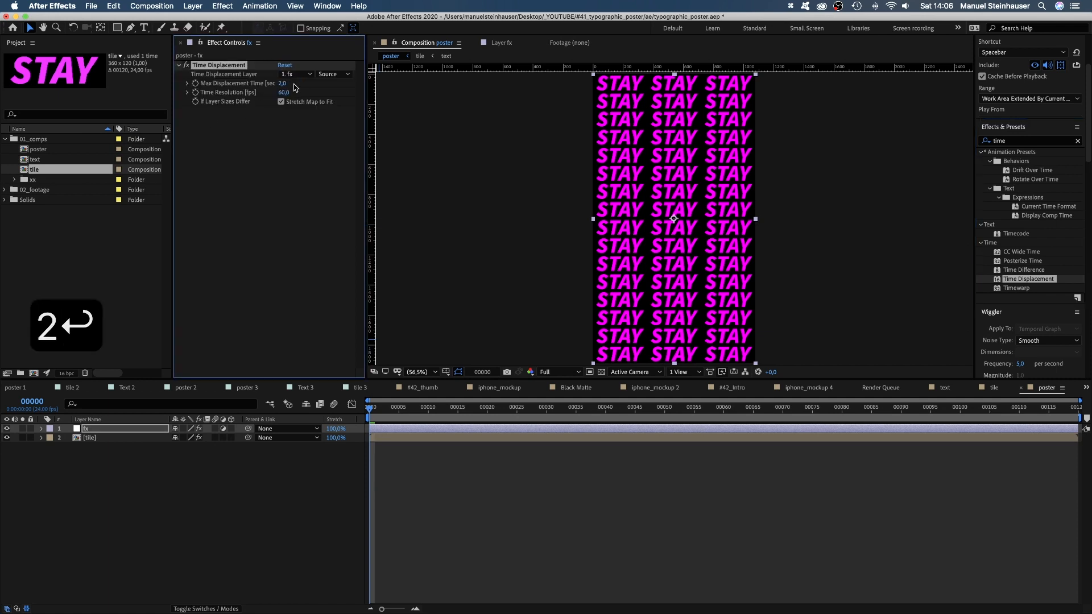
{"action": "type", "text": "24"}
{"action": "key", "text": "Return"}
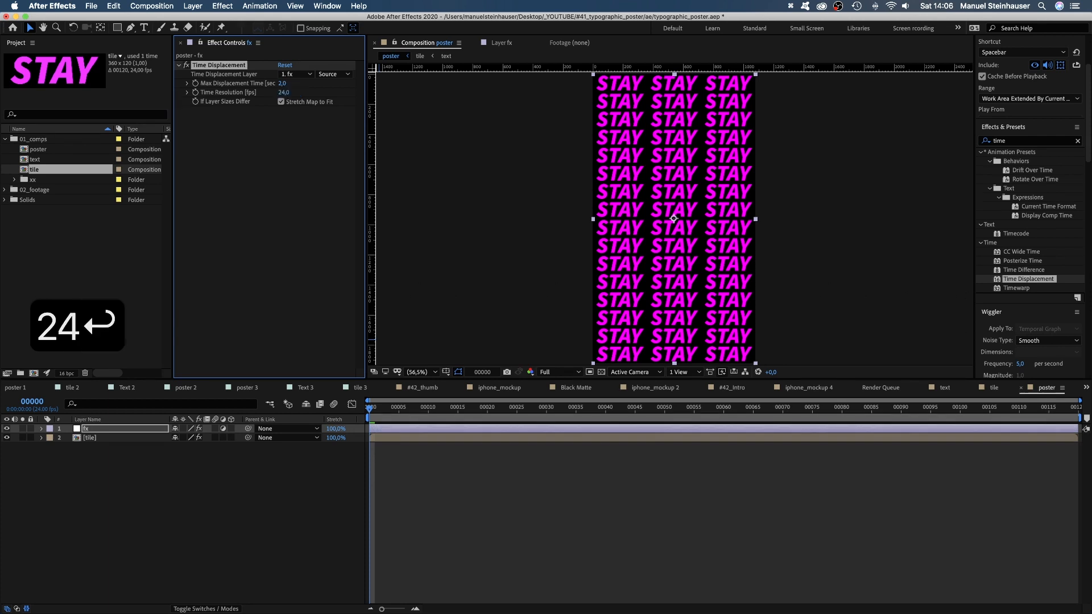
Create a composition-sized solid named displacement map and place it beneath the tile layer.
{"action": "left_click", "coordinate": [165, 515]}
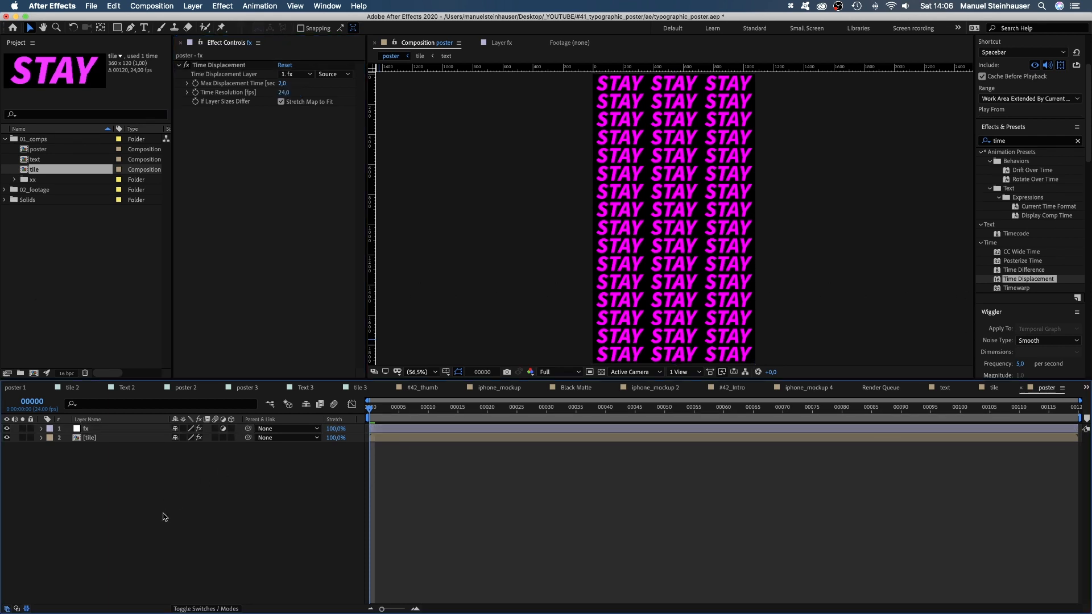
{"action": "key", "text": "super+y"}
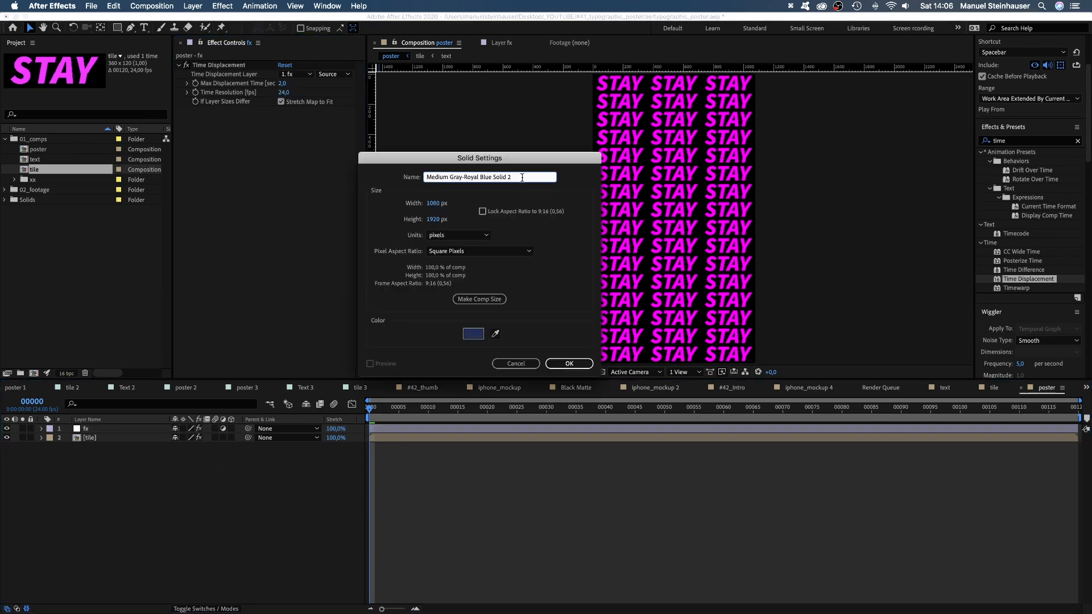
{"action": "type", "text": "displacm"}
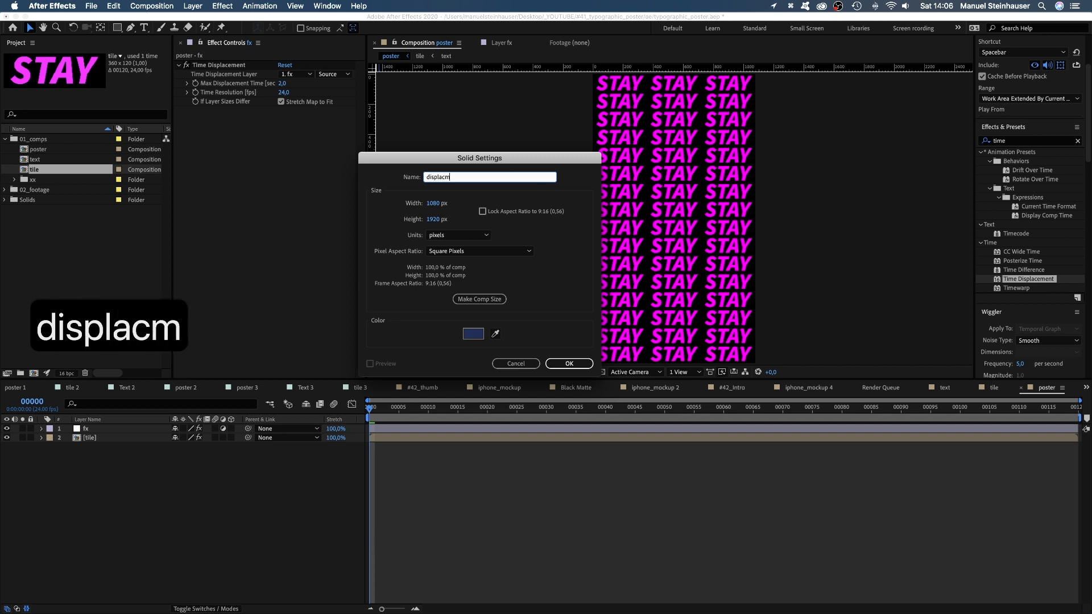
{"action": "key", "text": "BackSpace"}
{"action": "type", "text": "ement mao"}
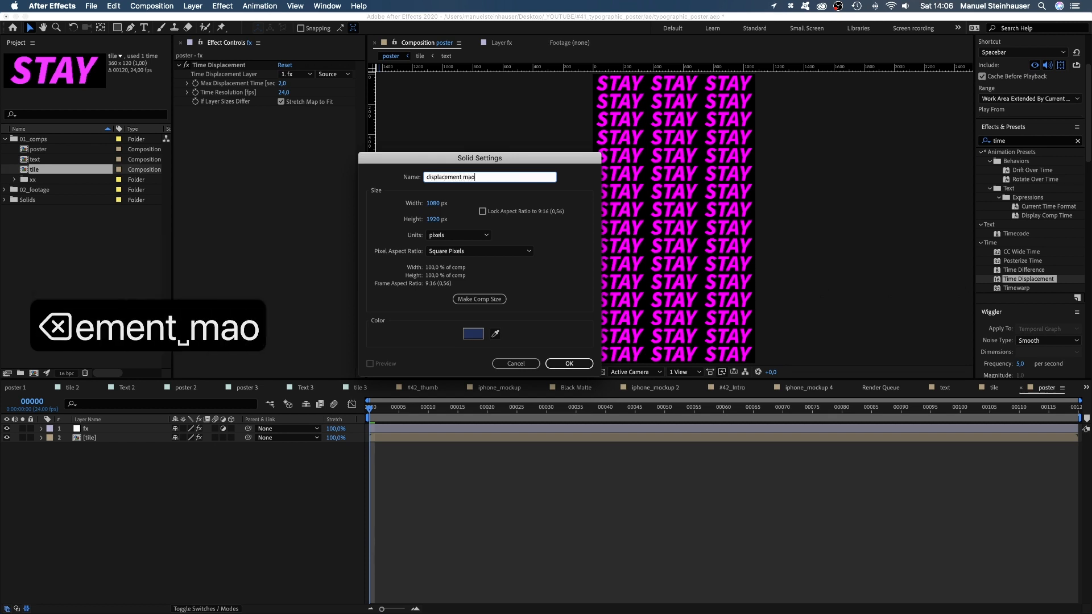
{"action": "key", "text": "BackSpace"}
{"action": "type", "text": "p"}
{"action": "key", "text": "Return"}
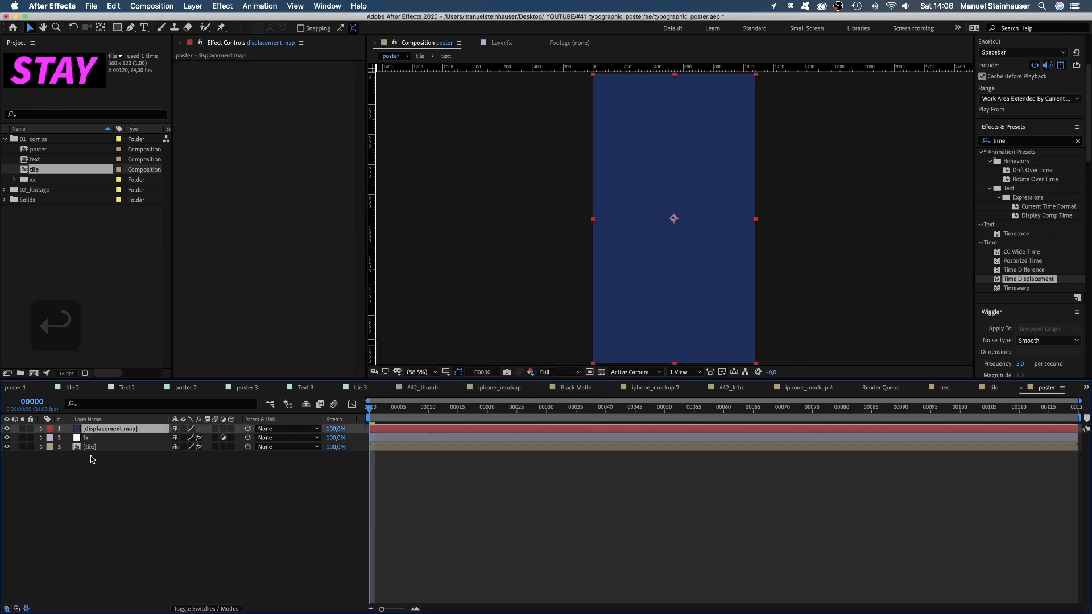
{"action": "left_click_drag", "start_coordinate": [98, 430], "coordinate": [97, 464]}
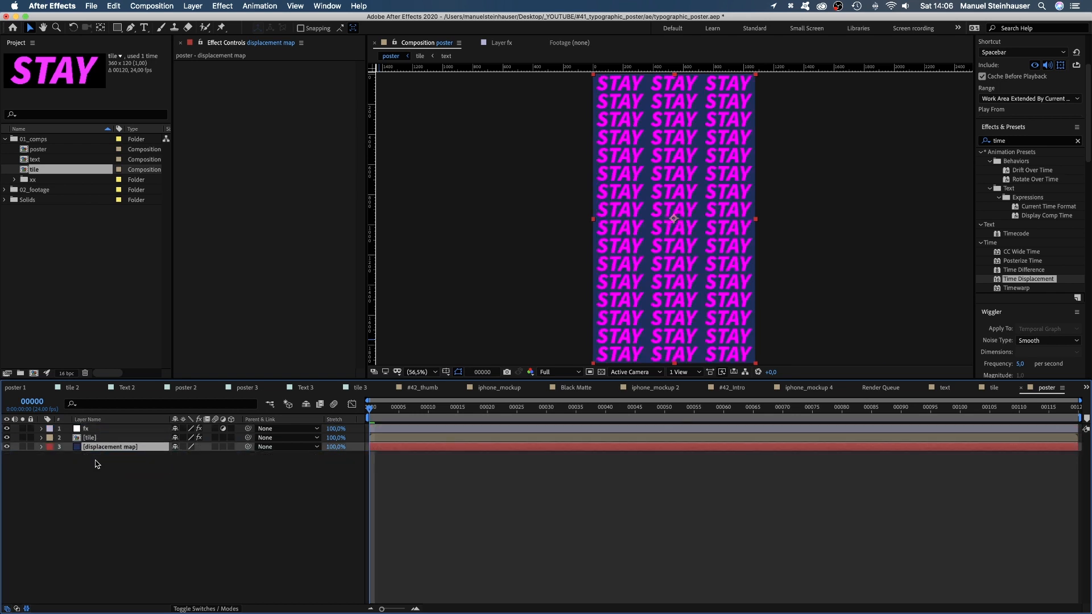
Apply Fractal Noise to the displacement map layer and set its complexity to 4.
{"action": "left_click", "coordinate": [990, 142]}
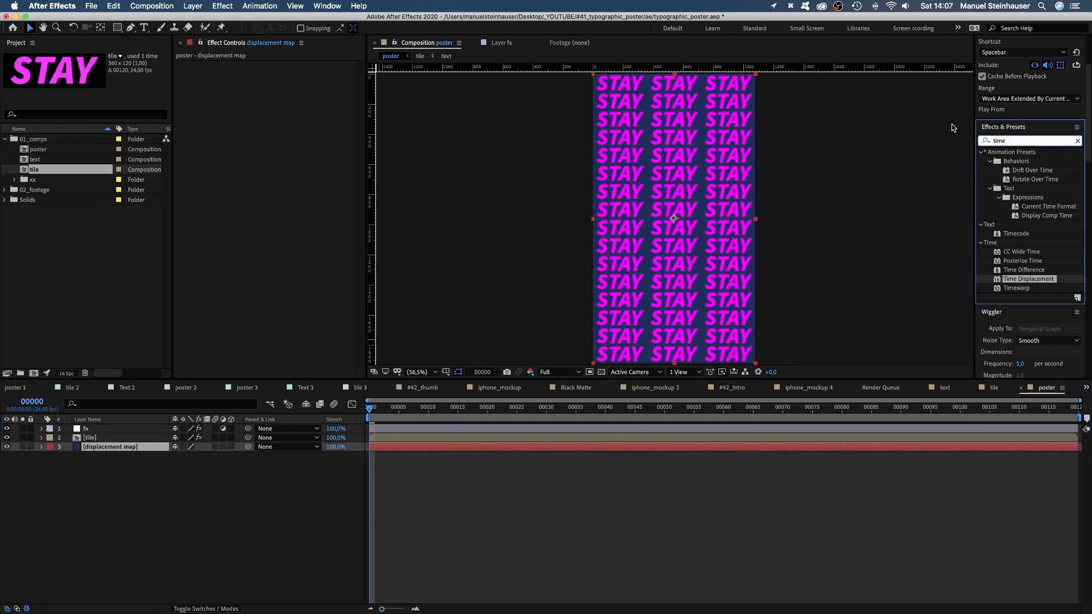
{"action": "type", "text": "fract"}
{"action": "left_click_drag", "start_coordinate": [1029, 224], "coordinate": [220, 120]}
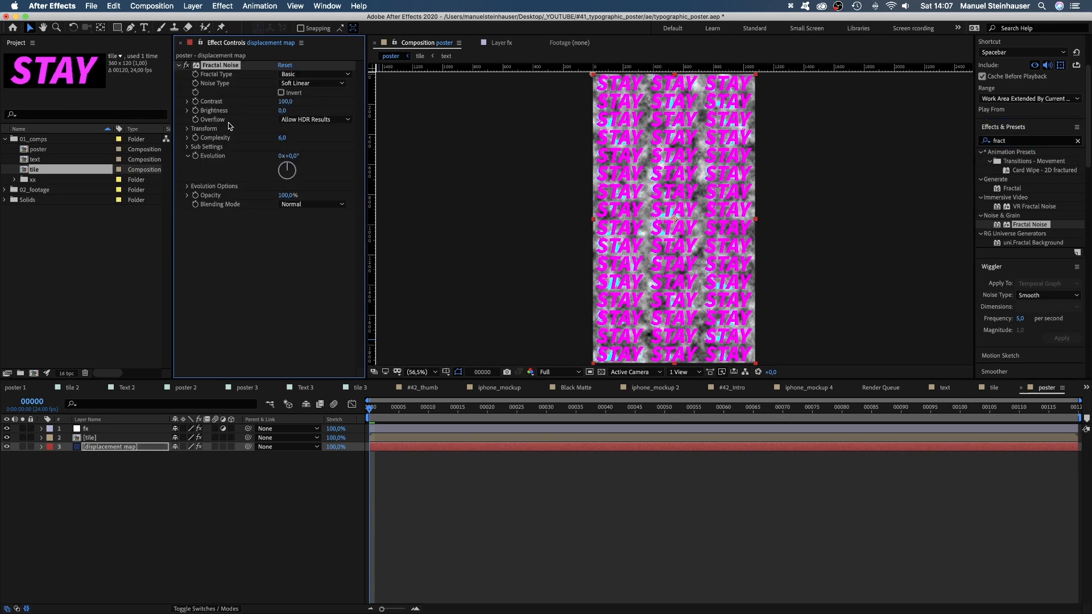
{"action": "left_click", "coordinate": [280, 140]}
{"action": "type", "text": "4"}
{"action": "key", "text": "Return"}
Set the fx layer's Time Displacement to use the displacement map layer with Effects & Masks as its source.
{"action": "left_click", "coordinate": [93, 429]}
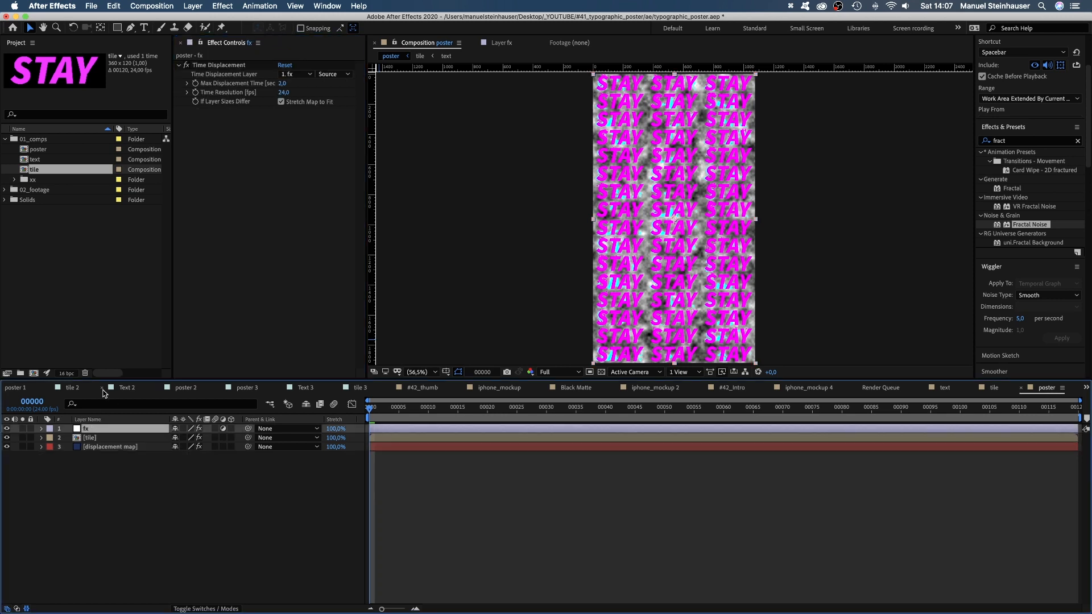
{"action": "left_click", "coordinate": [300, 75]}
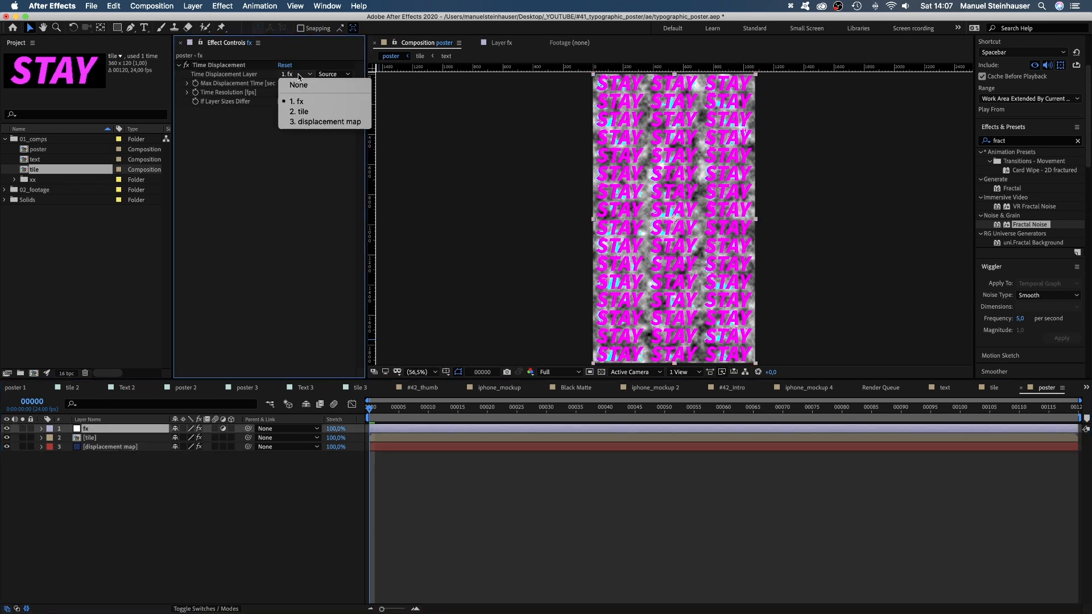
{"action": "left_click", "coordinate": [305, 122]}
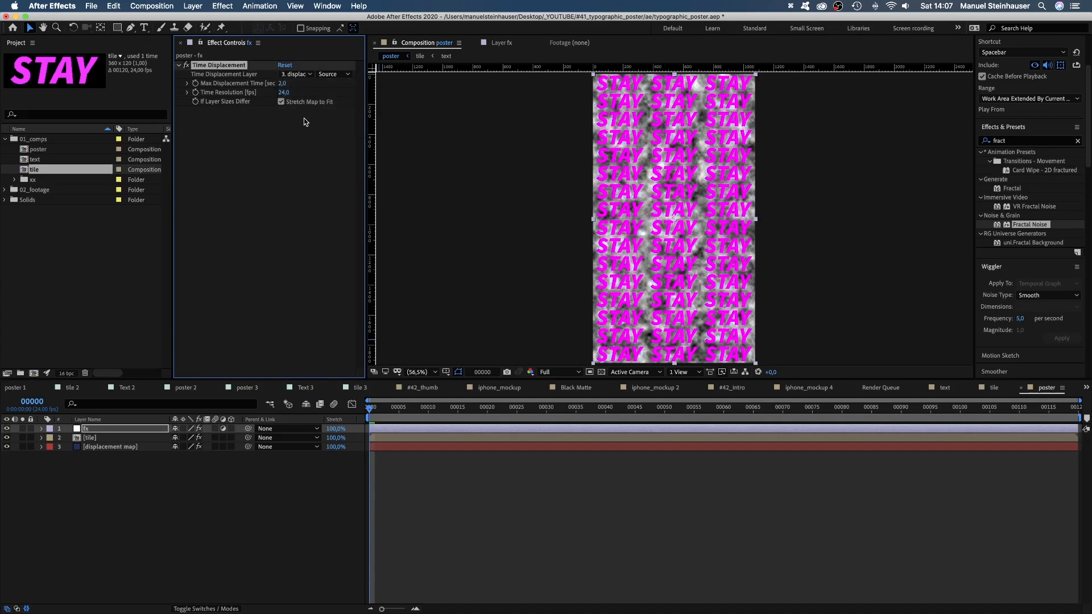
{"action": "left_click", "coordinate": [333, 74]}
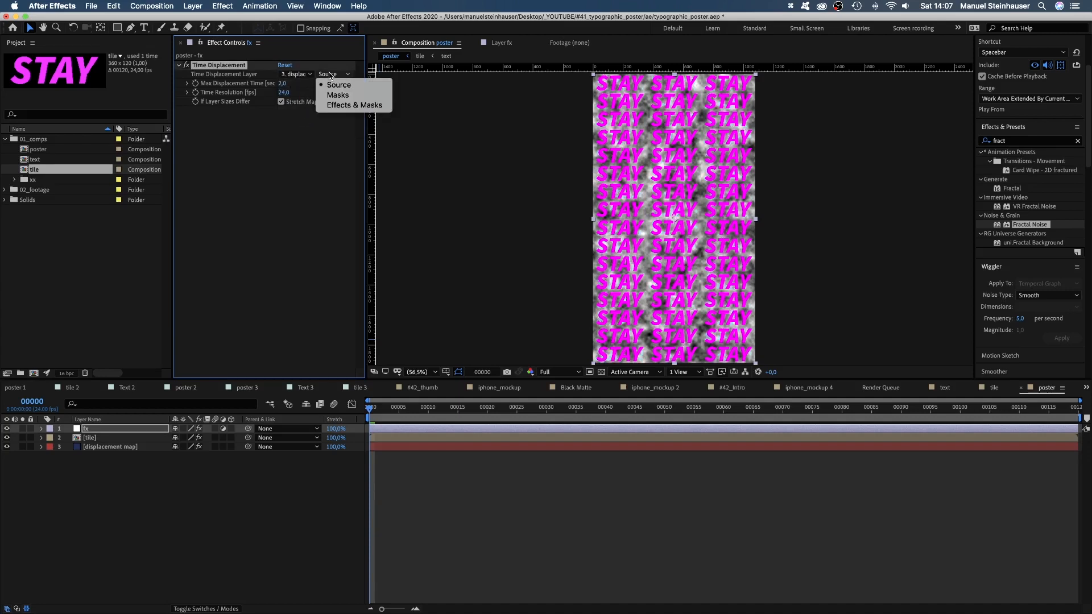
{"action": "left_click", "coordinate": [329, 106]}
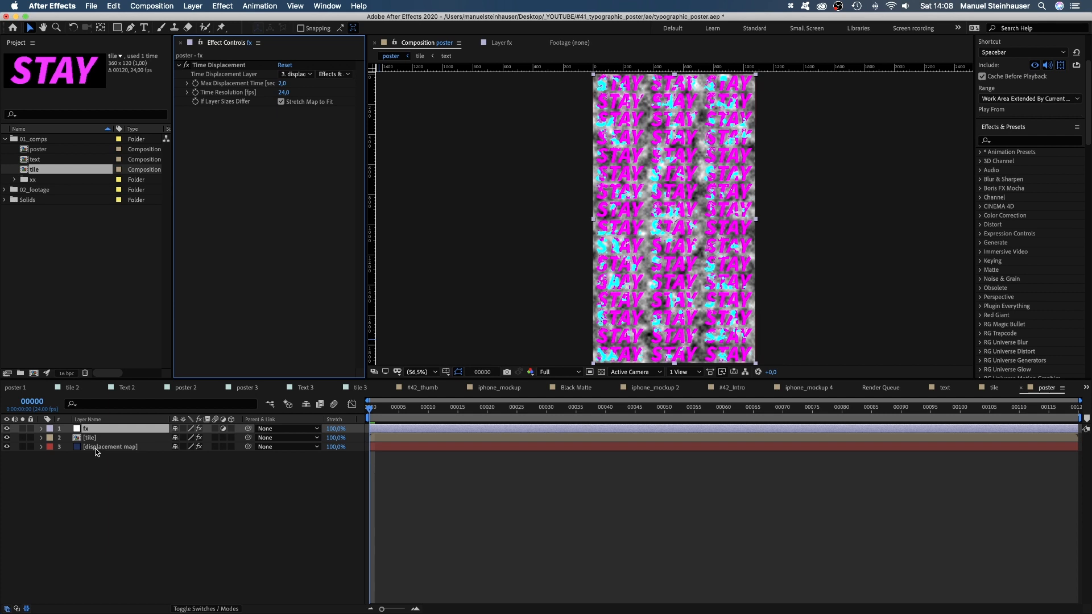
Apply the Mosaic effect to the displacement map layer, below Fractal Noise.
{"action": "left_click", "coordinate": [96, 447]}
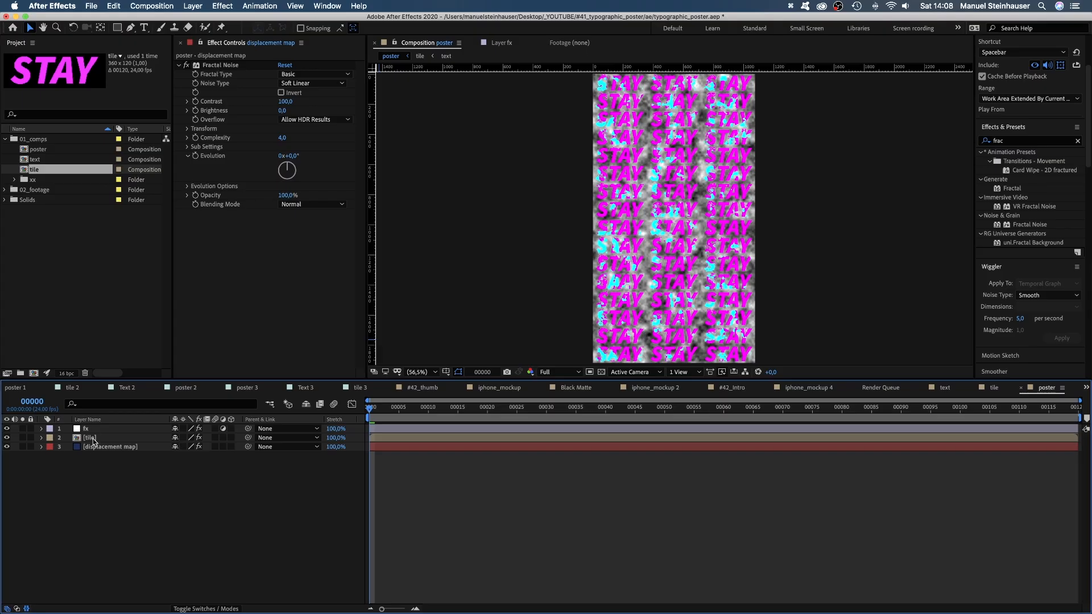
{"action": "left_click", "coordinate": [101, 444]}
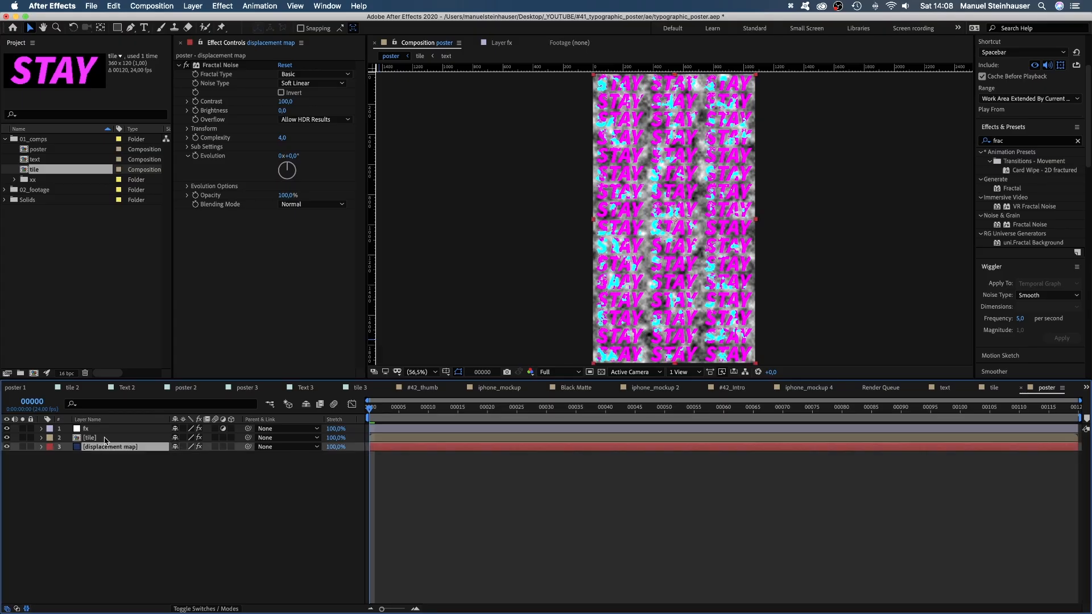
{"action": "left_click_drag", "start_coordinate": [1015, 141], "coordinate": [974, 142]}
{"action": "type", "text": "mosaic"}
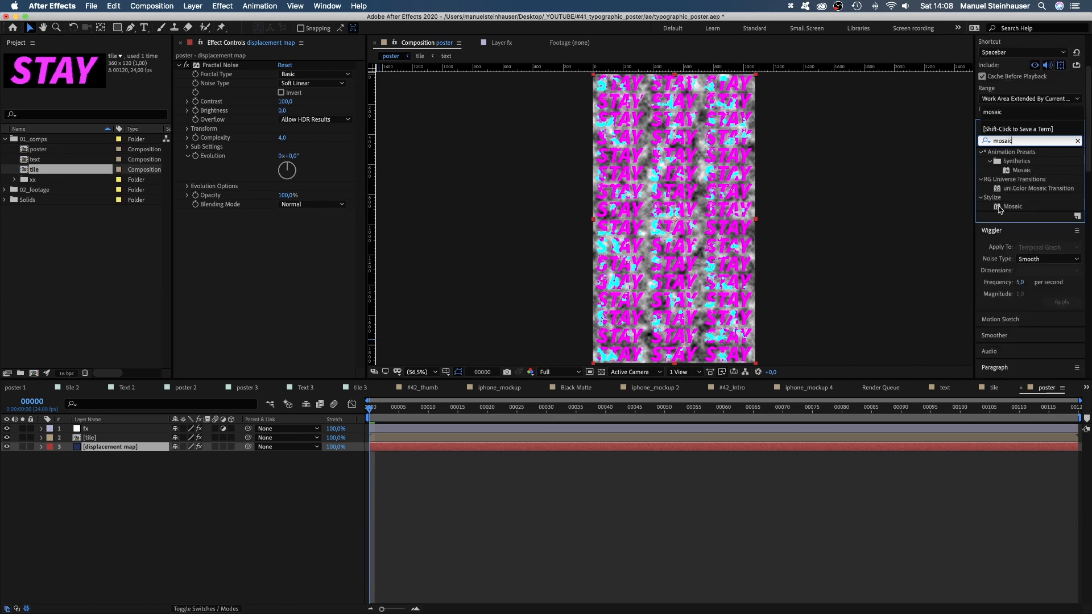
{"action": "left_click_drag", "start_coordinate": [1000, 208], "coordinate": [218, 300]}
Set Mosaic on the displacement map layer to 3 horizontal blocks and 16 vertical blocks.
{"action": "left_click", "coordinate": [280, 222]}
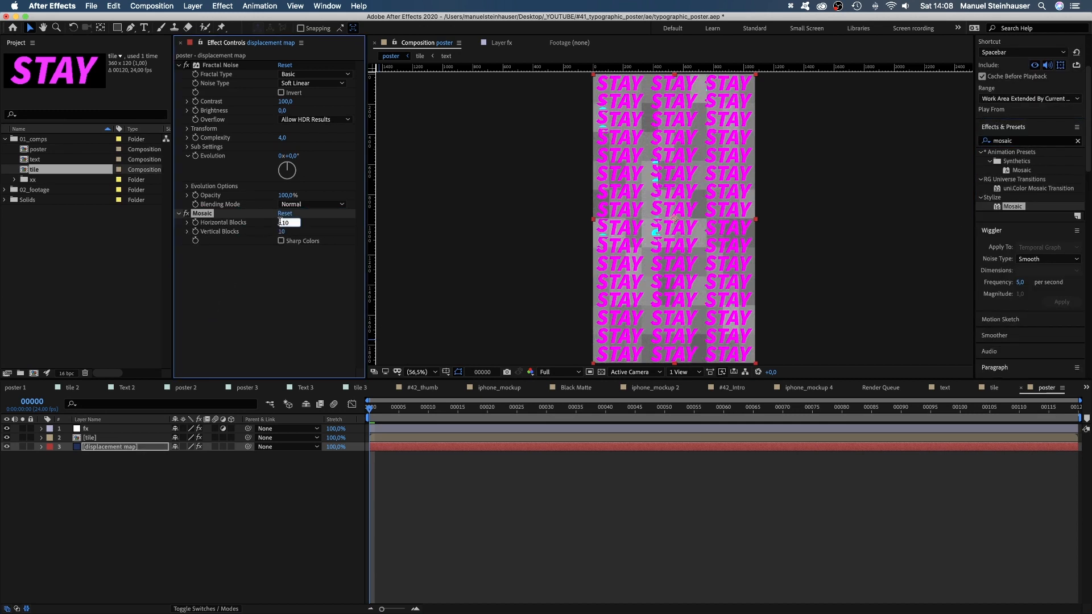
{"action": "type", "text": "3"}
{"action": "key", "text": "Return"}
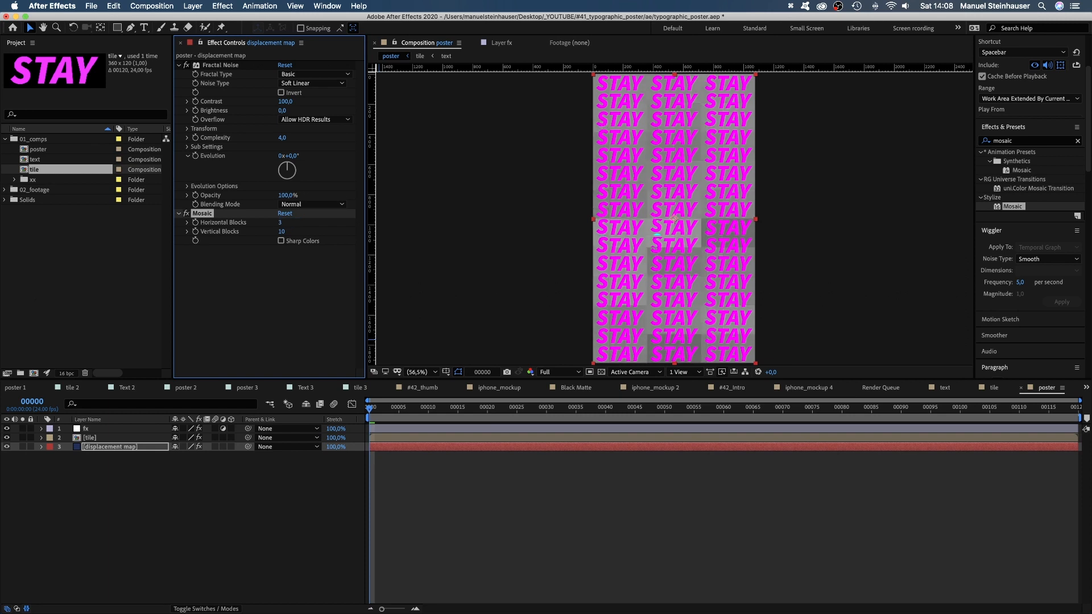
{"action": "left_click", "coordinate": [281, 232]}
{"action": "type", "text": "16"}
{"action": "key", "text": "Return"}
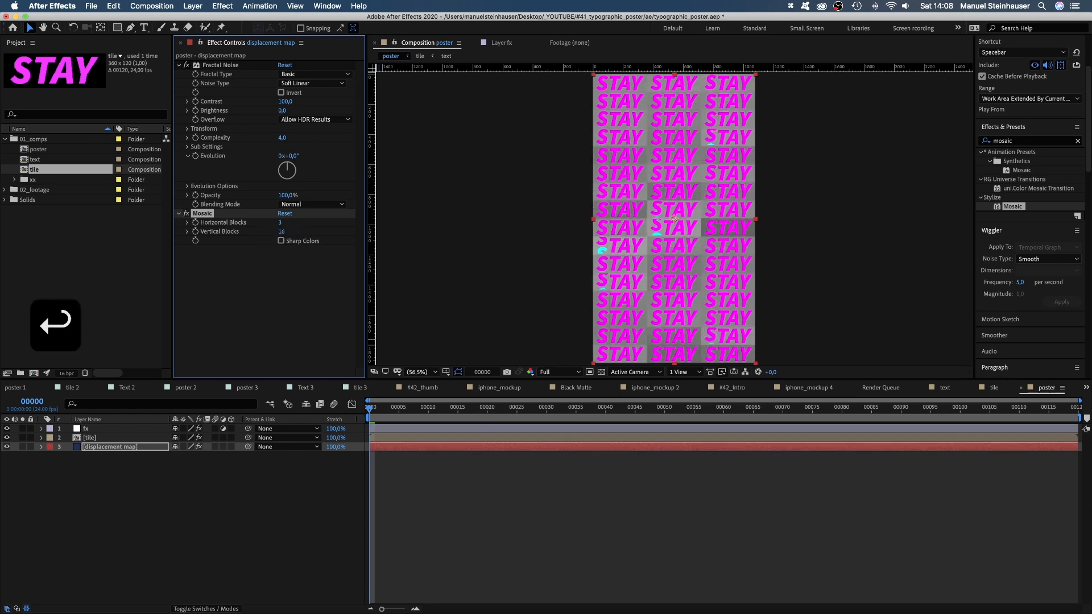
Set the Fractal Noise contrast to 500 on the displacement map layer and preview the poster animation.
{"action": "left_click", "coordinate": [285, 102]}
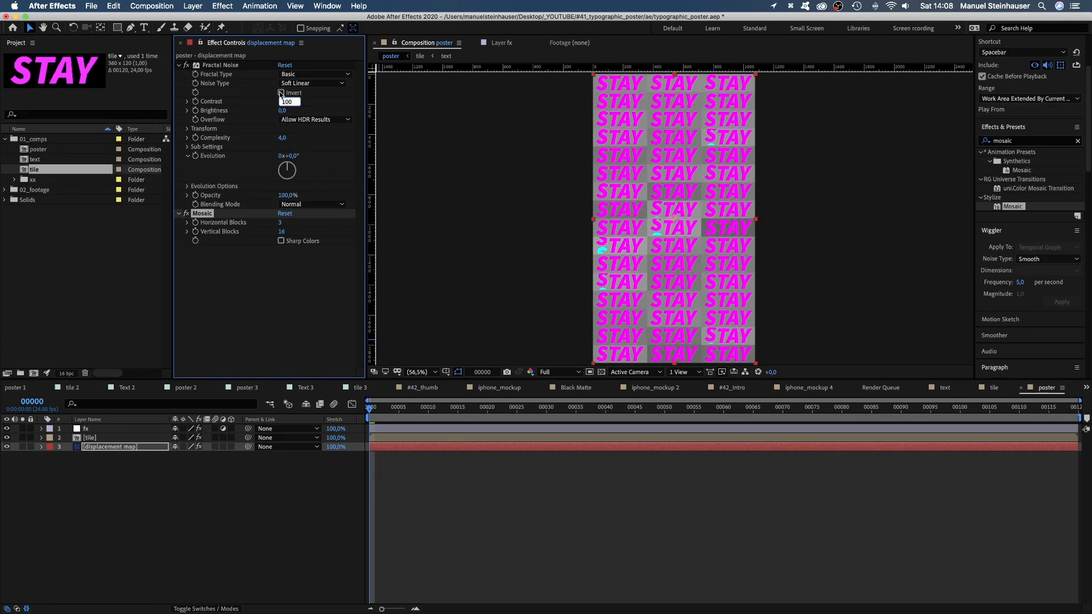
{"action": "type", "text": "500"}
{"action": "key", "text": "Return"}
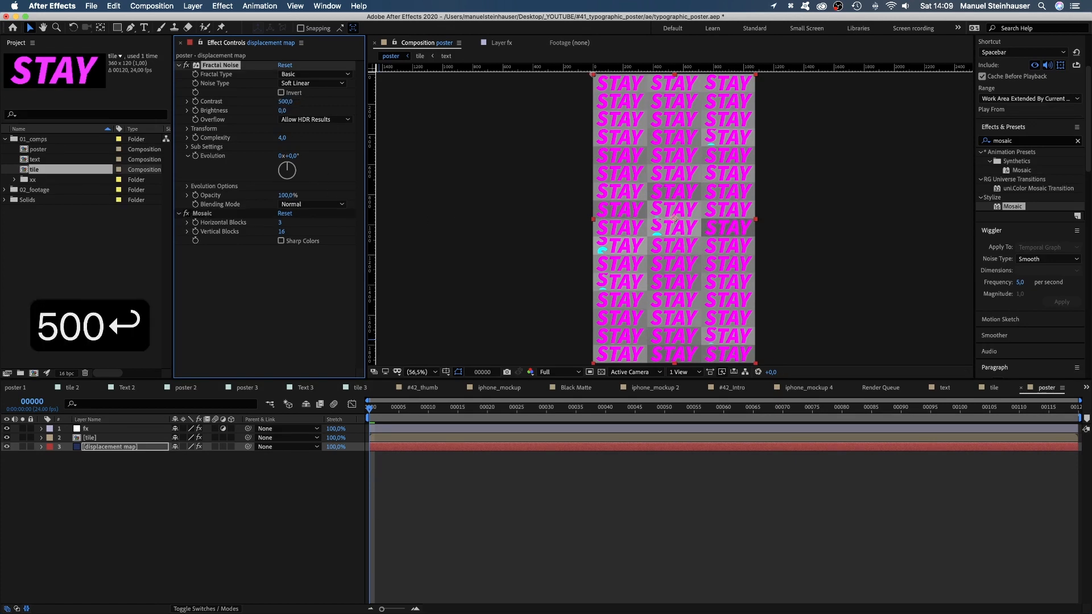
{"action": "key", "text": "space"}
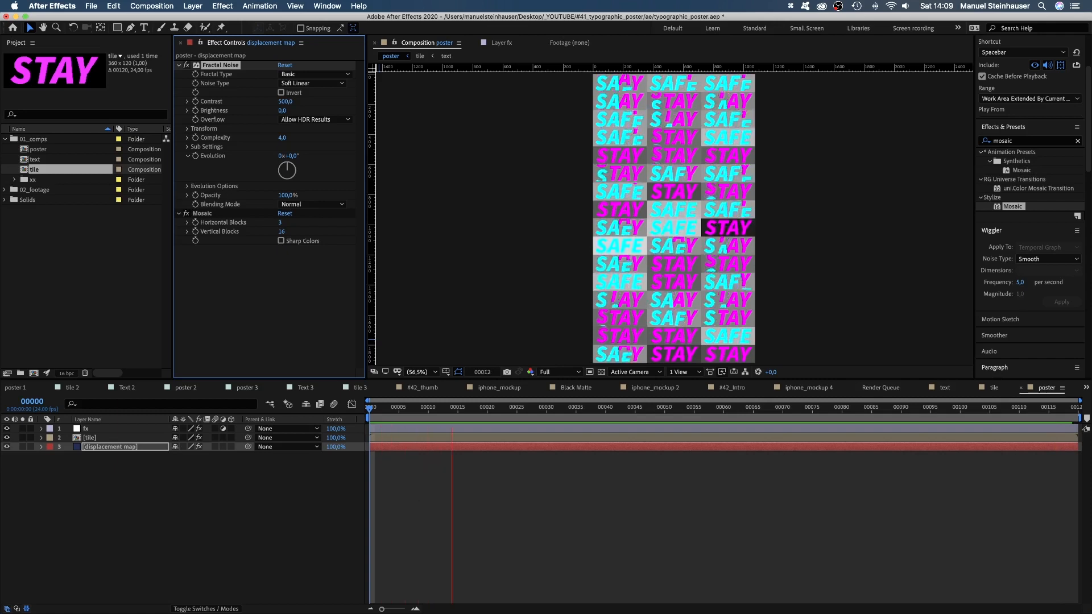
{"action": "key", "text": "0"}
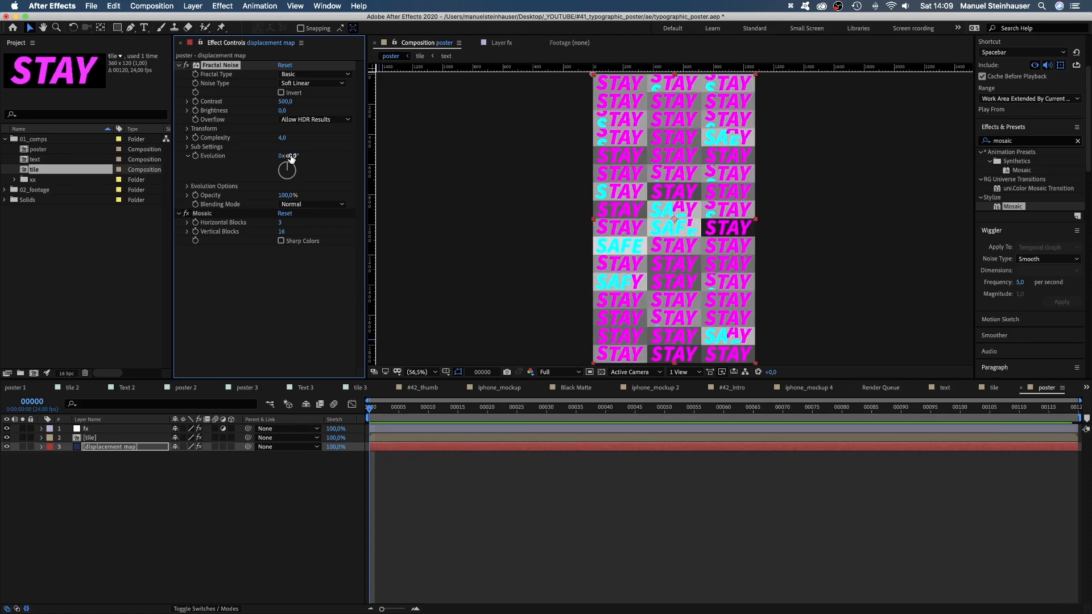
Animate the Fractal Noise evolution from 0x+320° at the first frame to 1x+15° at frame 119.
{"action": "left_click_drag", "start_coordinate": [290, 157], "coordinate": [255, 158]}
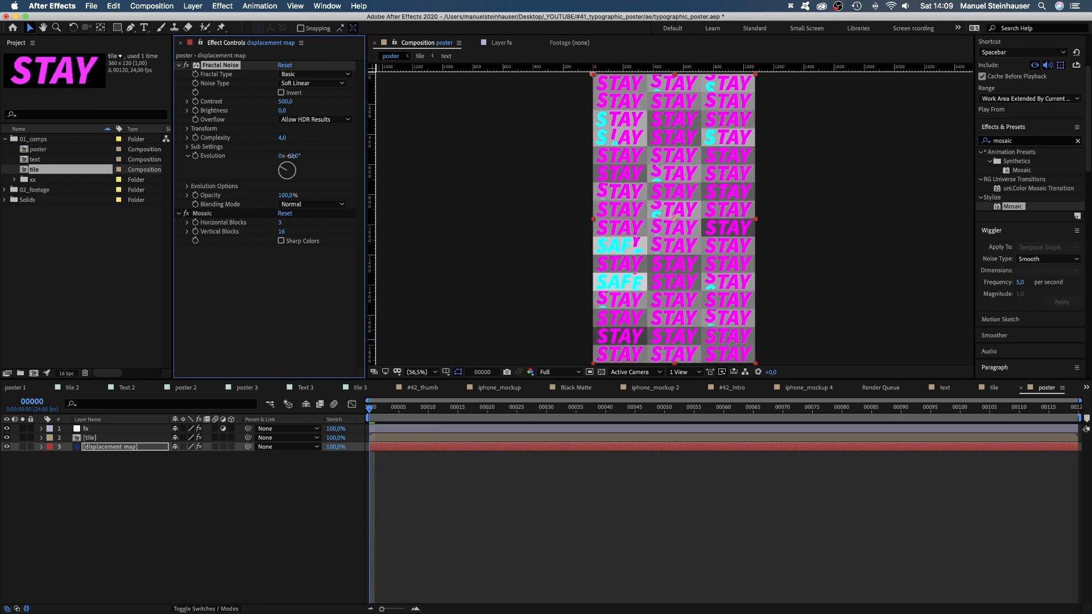
{"action": "left_click", "coordinate": [291, 155]}
{"action": "type", "text": "320"}
{"action": "key", "text": "Return"}
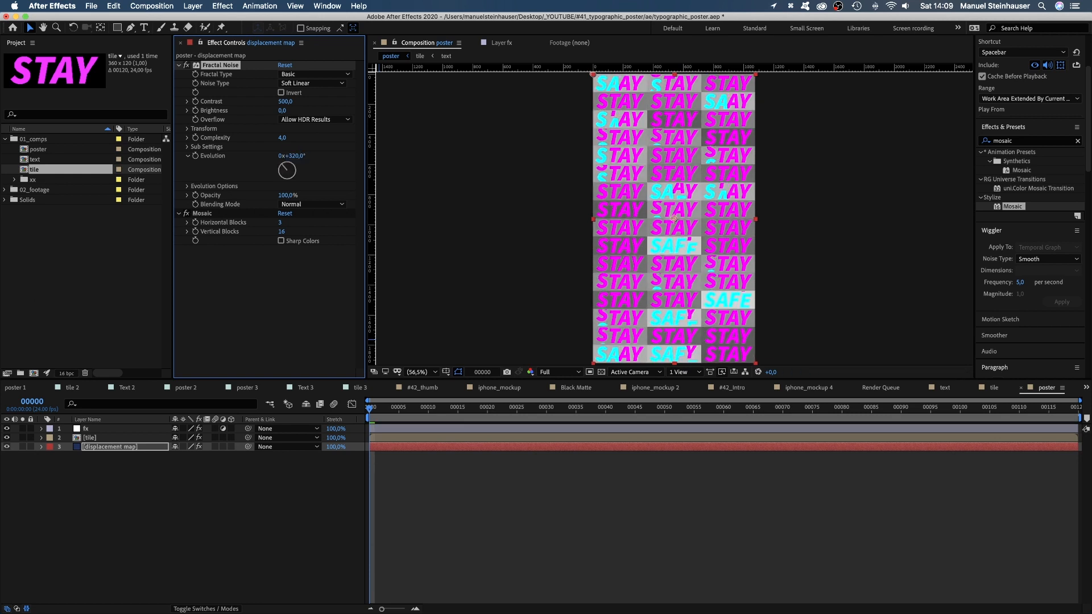
{"action": "left_click_drag", "start_coordinate": [381, 402], "coordinate": [1087, 396]}
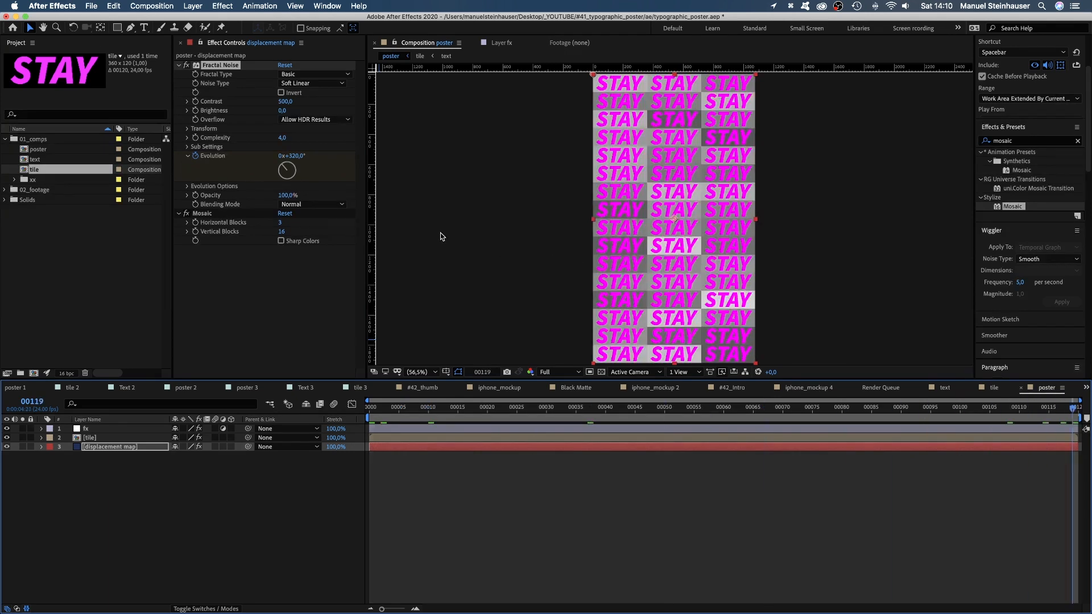
{"action": "left_click_drag", "start_coordinate": [284, 168], "coordinate": [290, 165]}
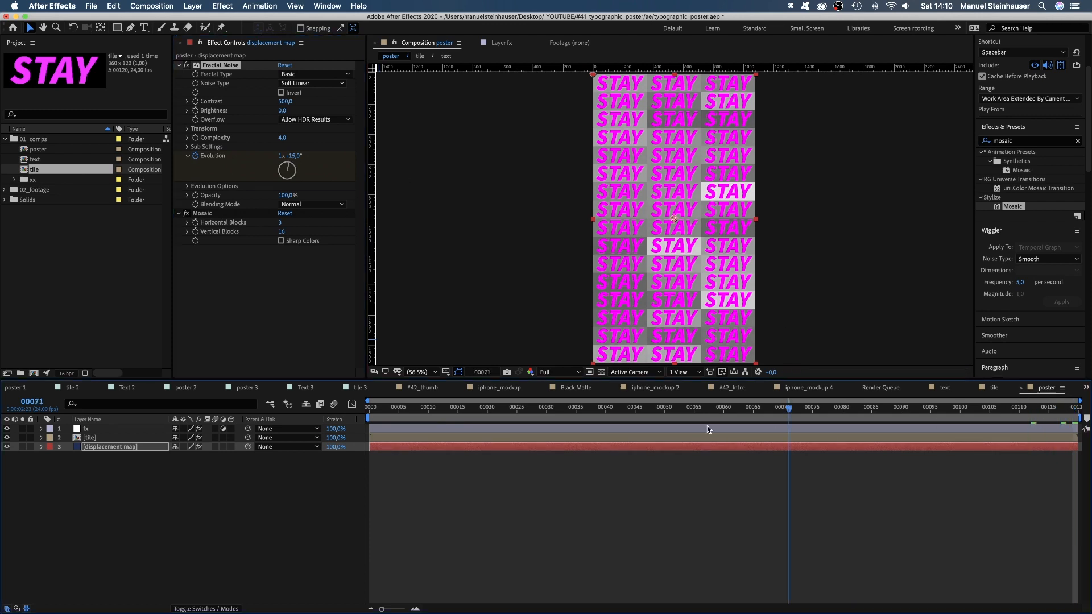
Hide the displacement map layer and preview the poster animation from the first frame.
{"action": "key", "text": "Home"}
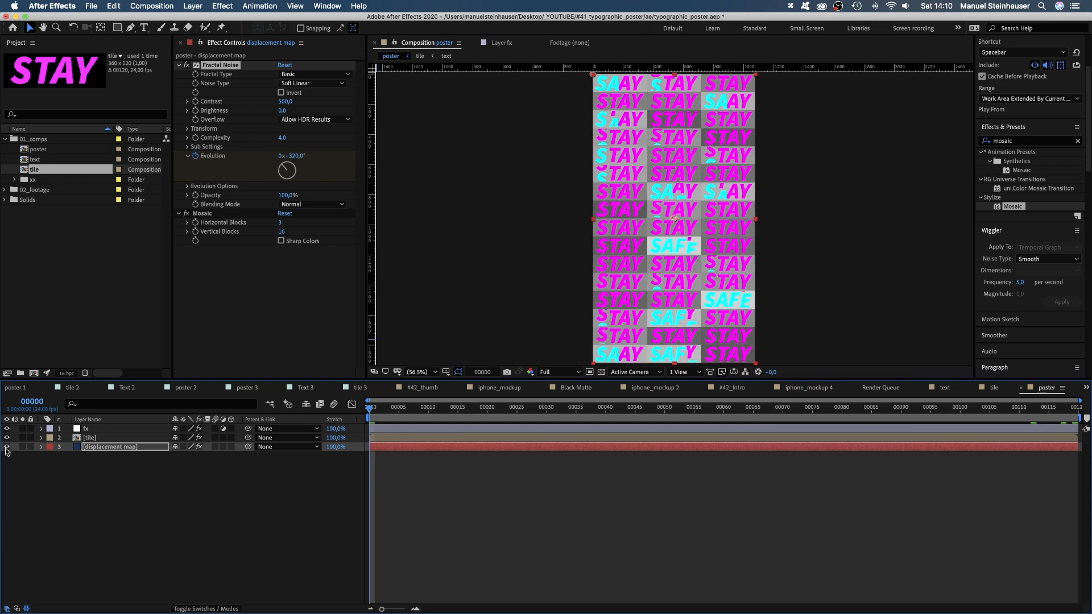
{"action": "left_click", "coordinate": [7, 447]}
{"action": "key", "text": "space"}
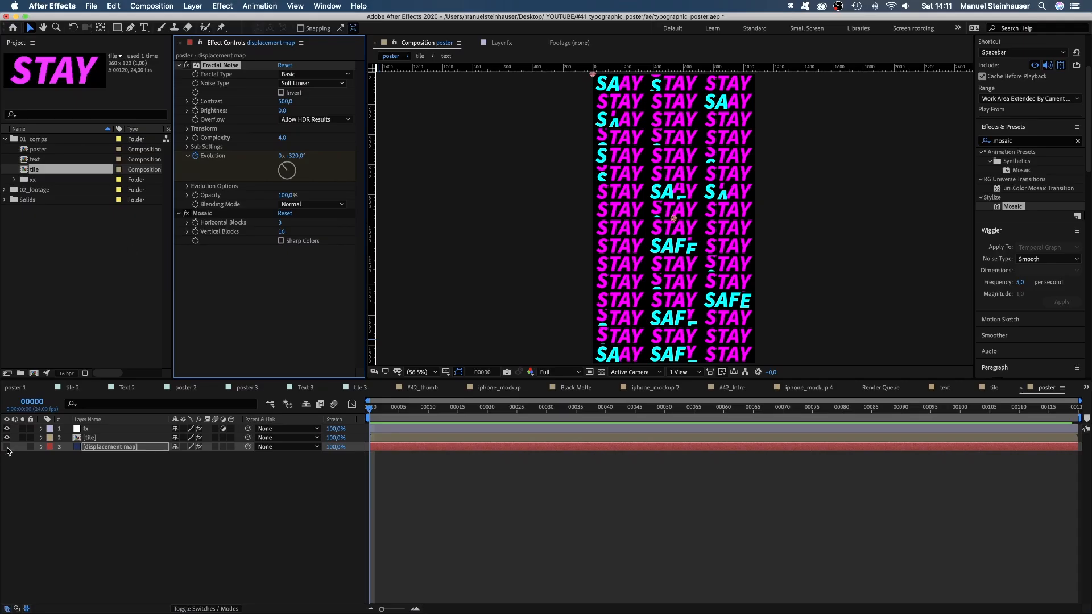
Show the displacement map layer again and delete its Fractal Noise effect.
{"action": "left_click", "coordinate": [7, 447]}
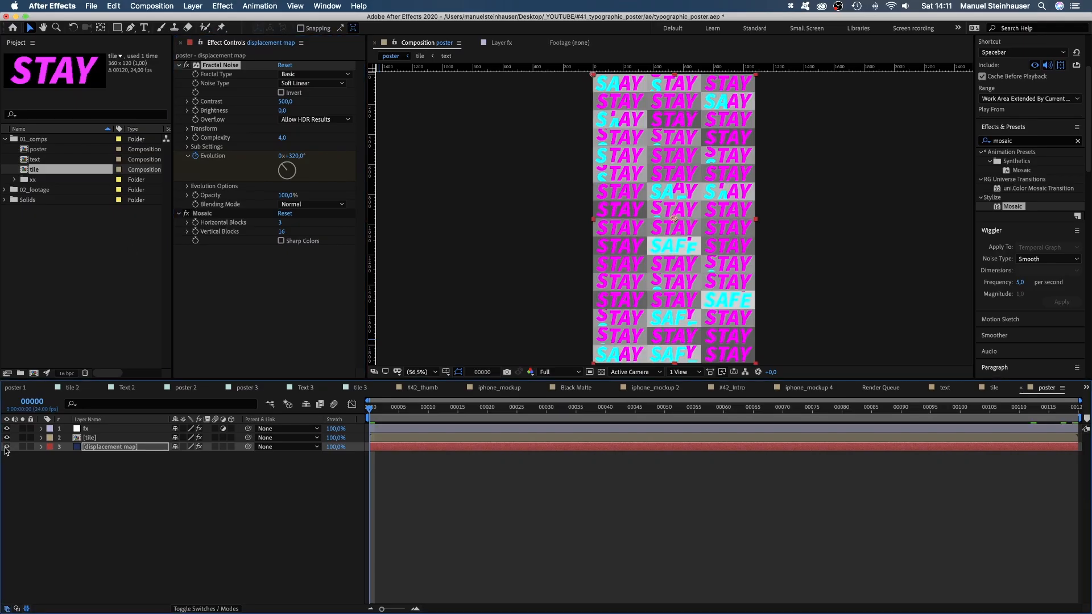
{"action": "left_click", "coordinate": [224, 71]}
{"action": "key", "text": "BackSpace"}
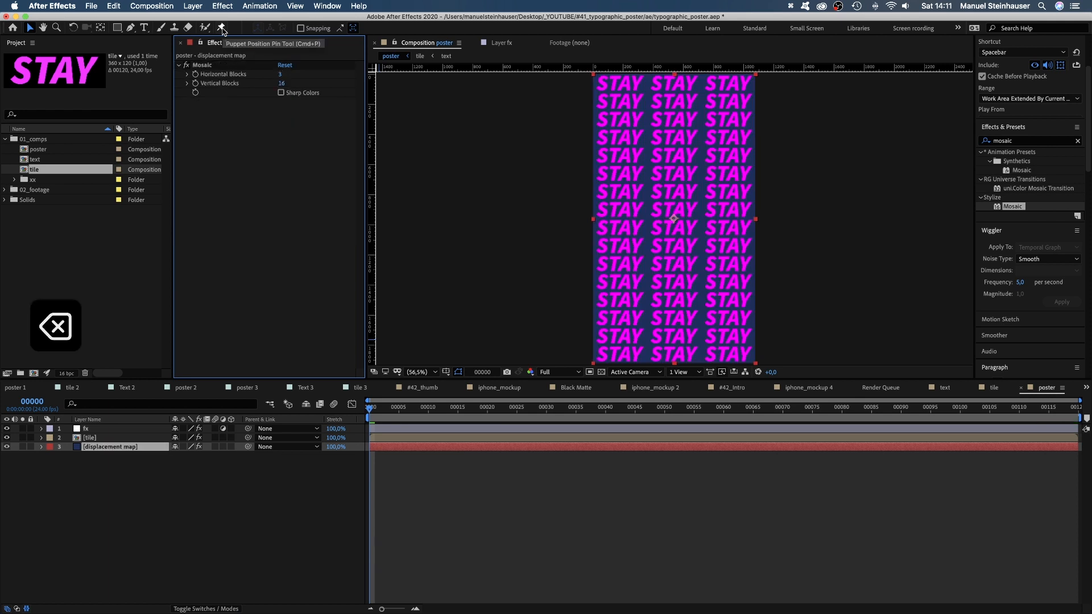
Apply Gradient Ramp to the displacement map layer and reorder the effects so Mosaic comes after it.
{"action": "left_click", "coordinate": [1017, 143]}
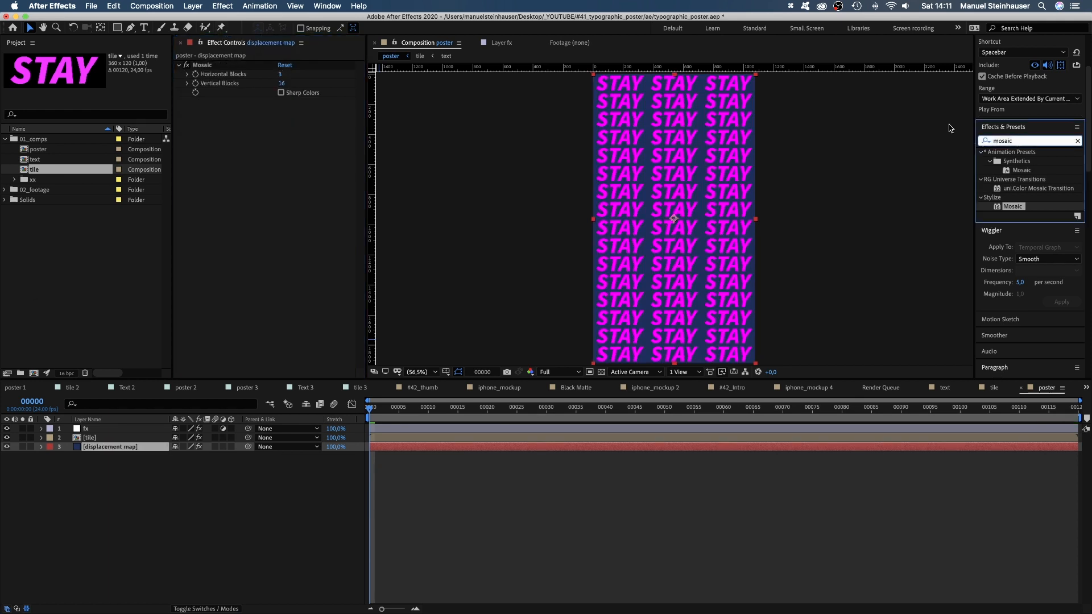
{"action": "type", "text": "gradient"}
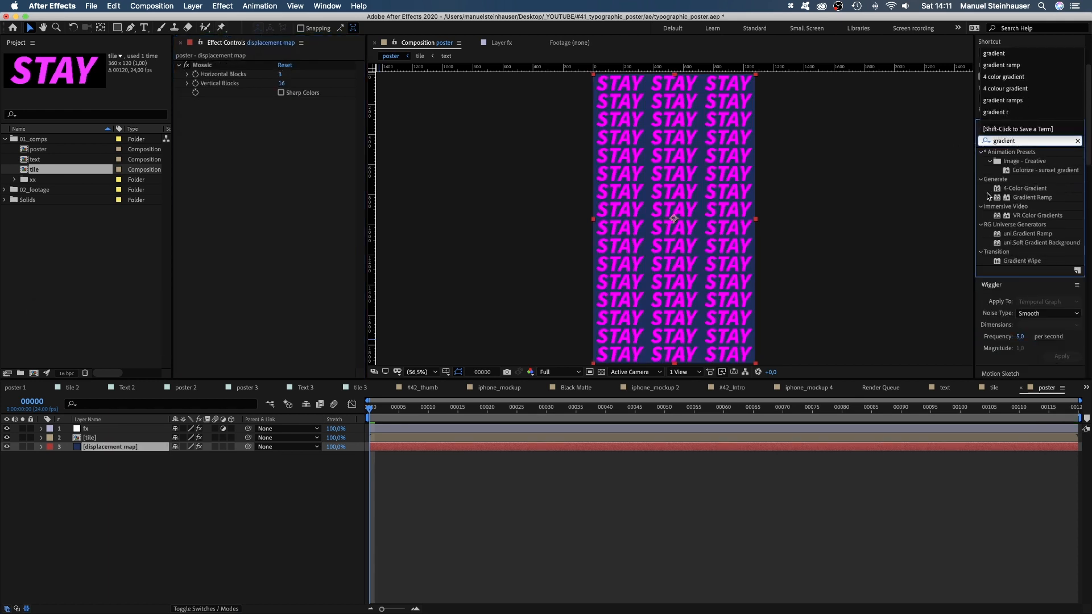
{"action": "left_click_drag", "start_coordinate": [1001, 197], "coordinate": [207, 135]}
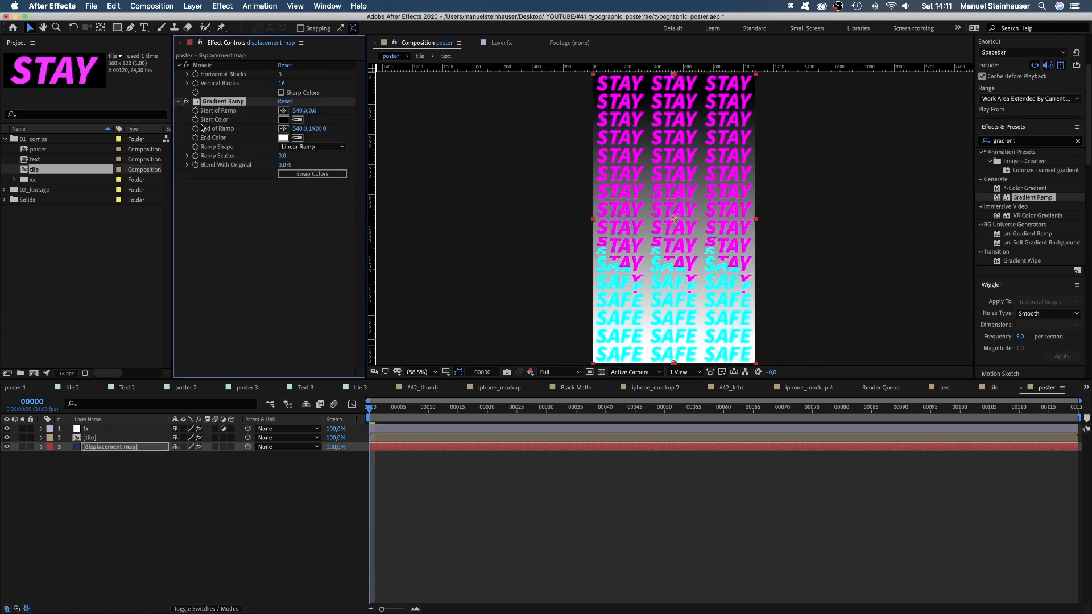
{"action": "left_click_drag", "start_coordinate": [206, 65], "coordinate": [216, 199]}
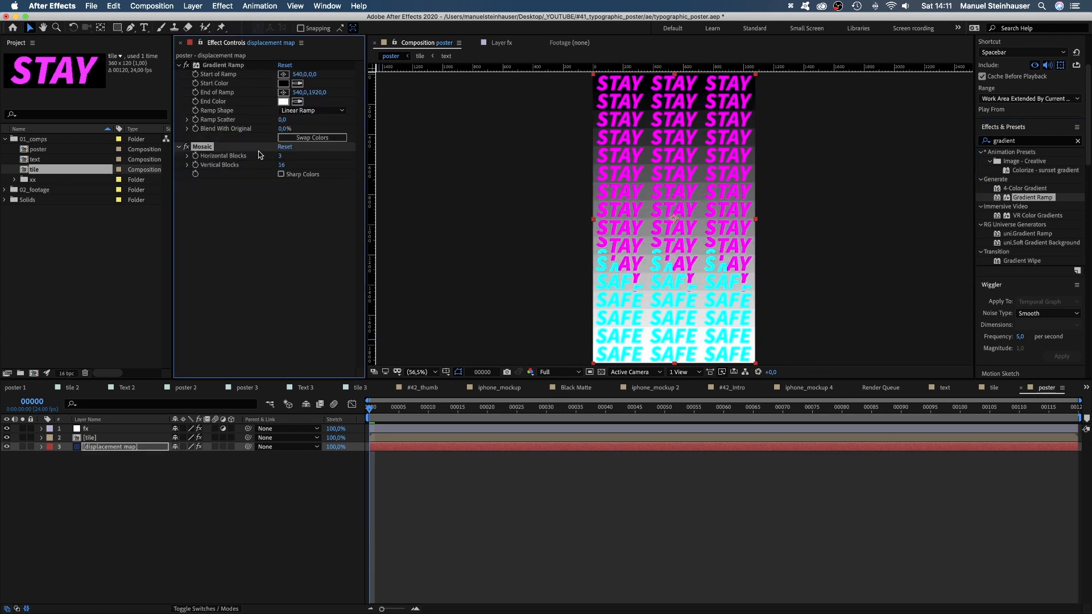
Set Mosaic's horizontal blocks to 1 on the displacement map layer.
{"action": "left_click", "coordinate": [279, 156]}
{"action": "type", "text": "1"}
{"action": "key", "text": "Return"}
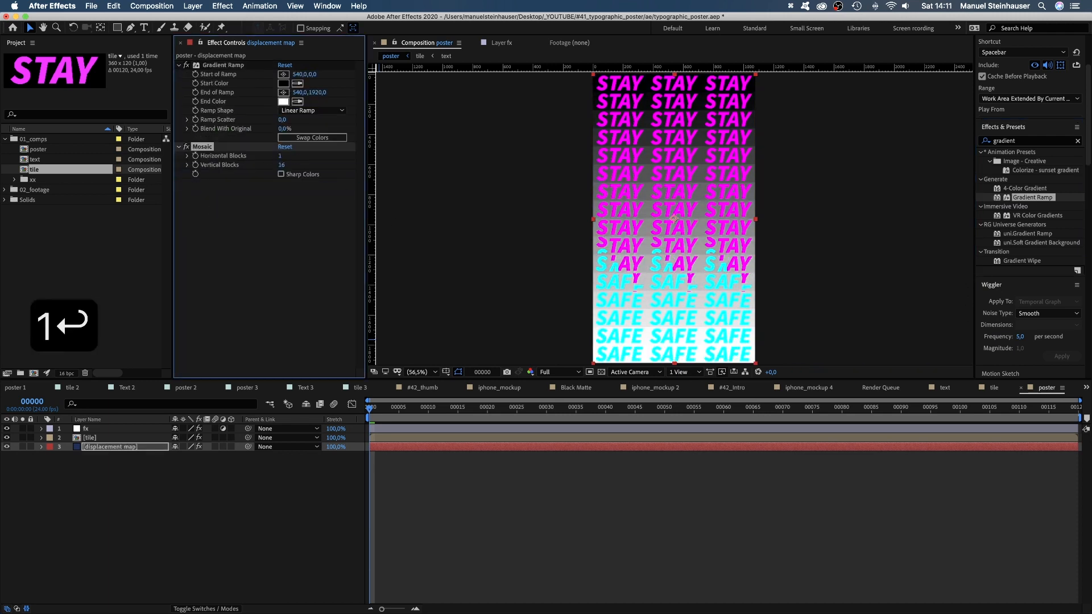
Place the Gradient Ramp's start above the poster at about 512, -848 and its end below at about 608, 4304, and preview the animation.
{"action": "left_click", "coordinate": [420, 373]}
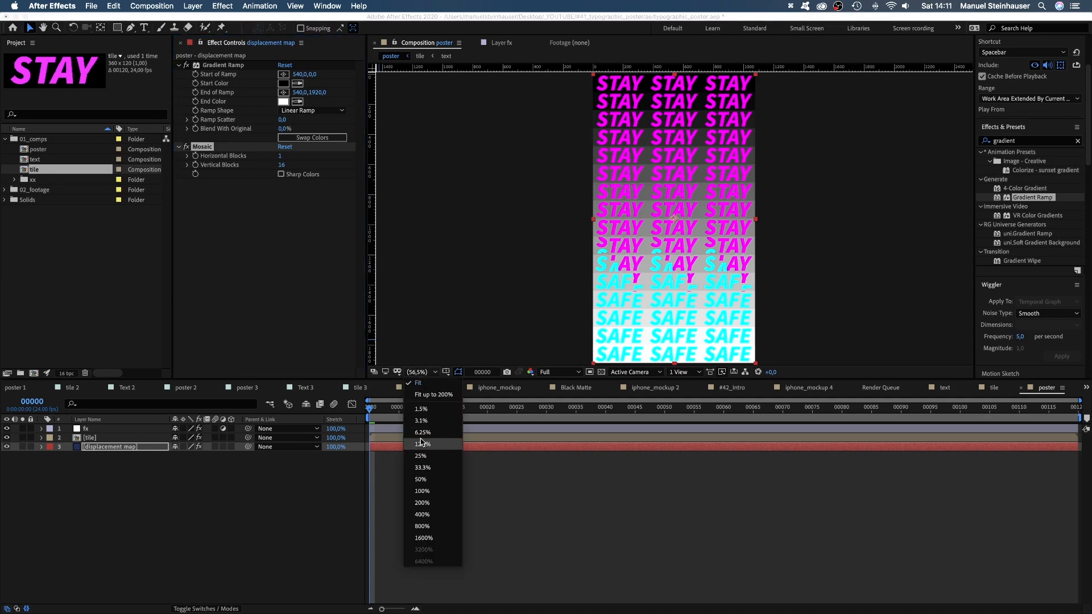
{"action": "left_click", "coordinate": [423, 457]}
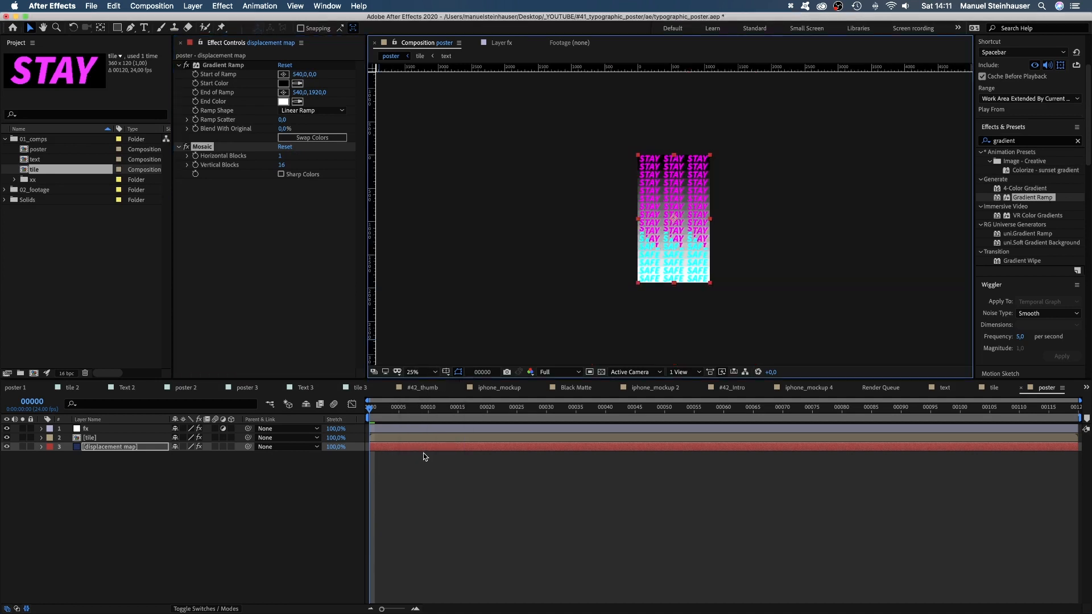
{"action": "left_click", "coordinate": [284, 75]}
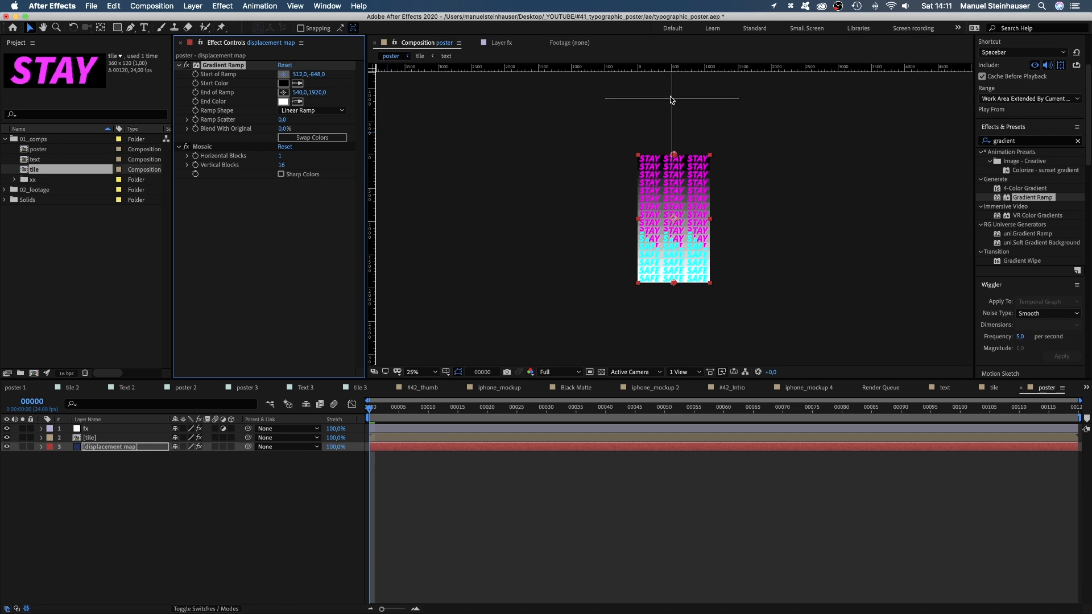
{"action": "left_click", "coordinate": [672, 98]}
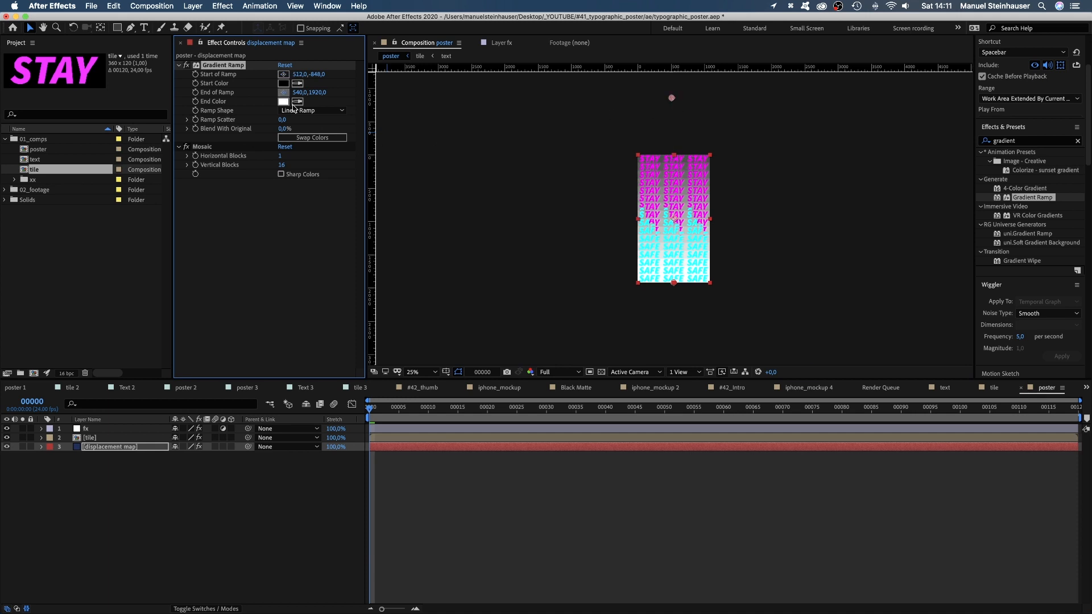
{"action": "left_click", "coordinate": [675, 355]}
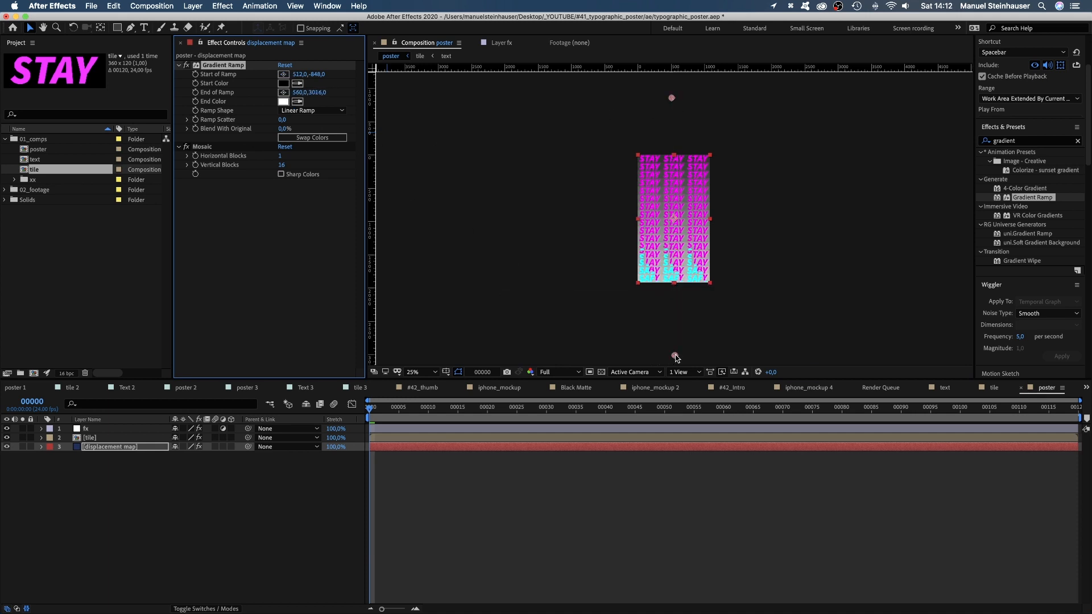
{"action": "left_click_drag", "start_coordinate": [675, 355], "coordinate": [679, 430]}
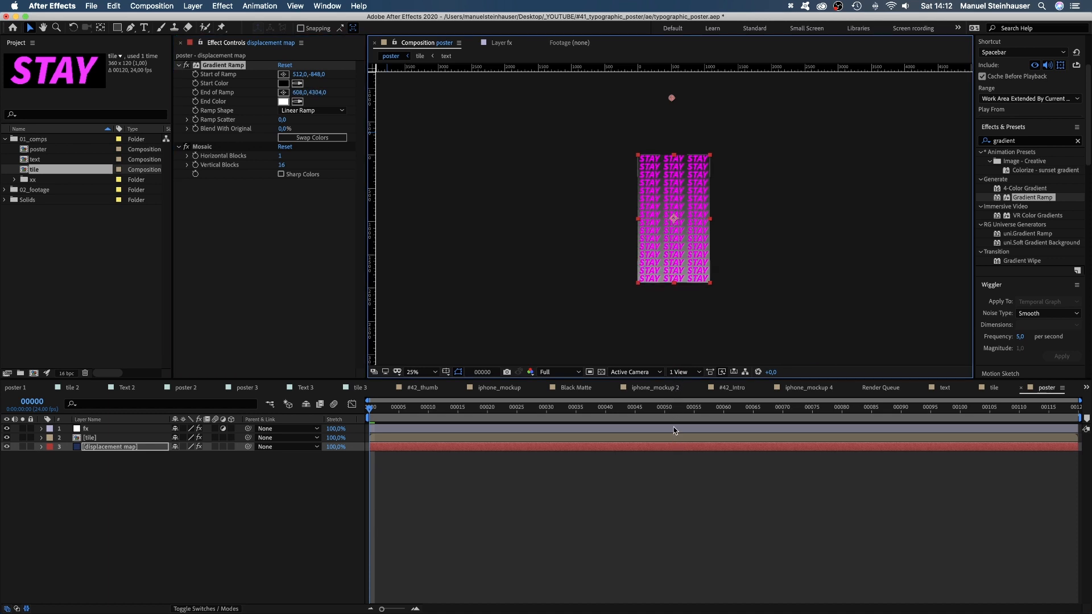
{"action": "key", "text": "space"}
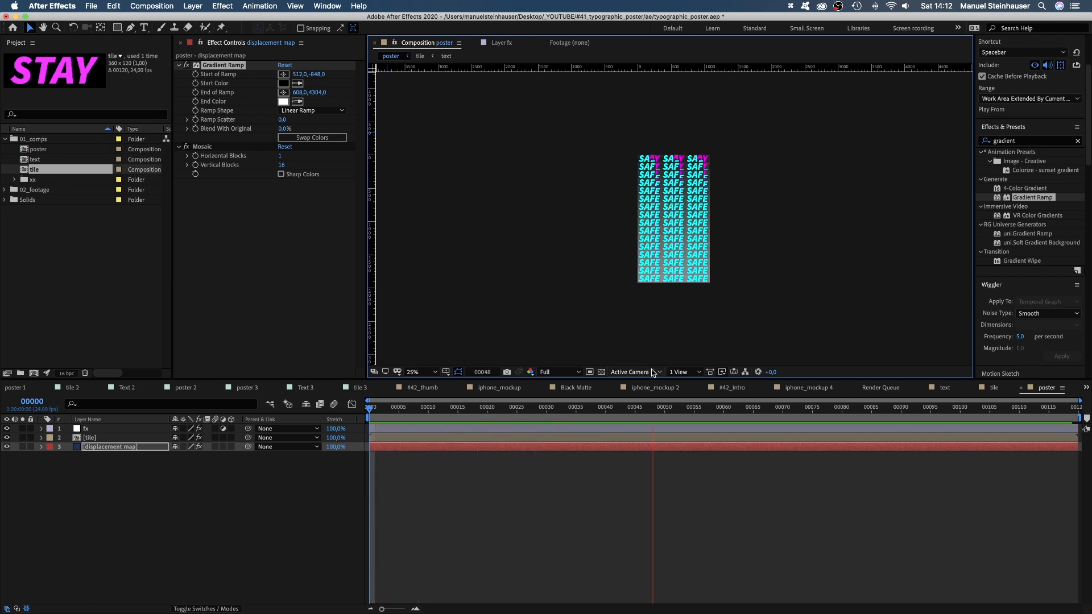
Swap the Gradient Ramp's start and end colors and move its start point down to about 544, -288.
{"action": "key", "text": "0"}
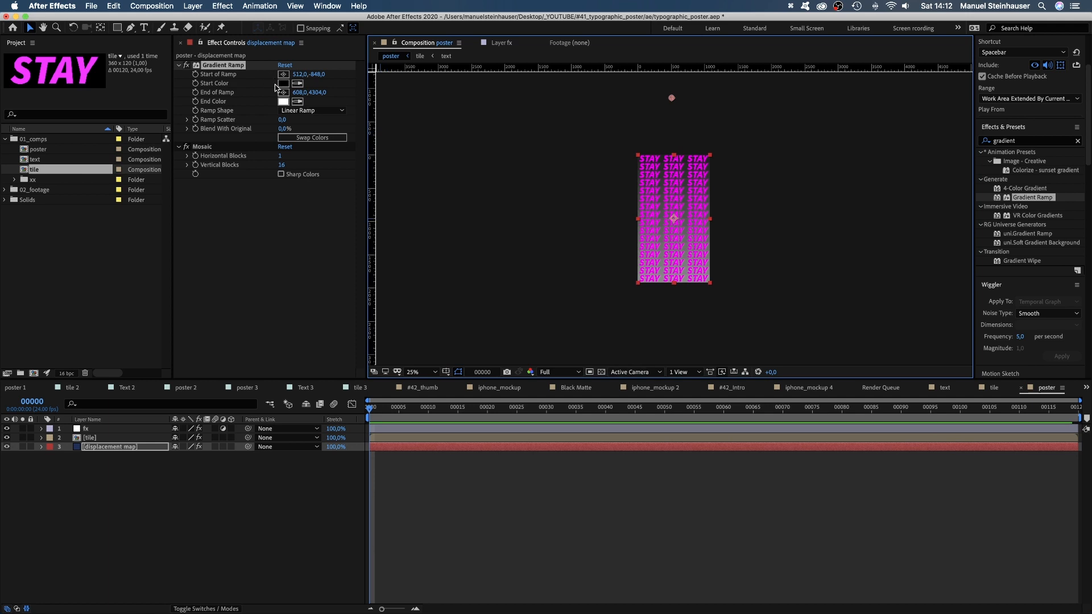
{"action": "left_click", "coordinate": [306, 138]}
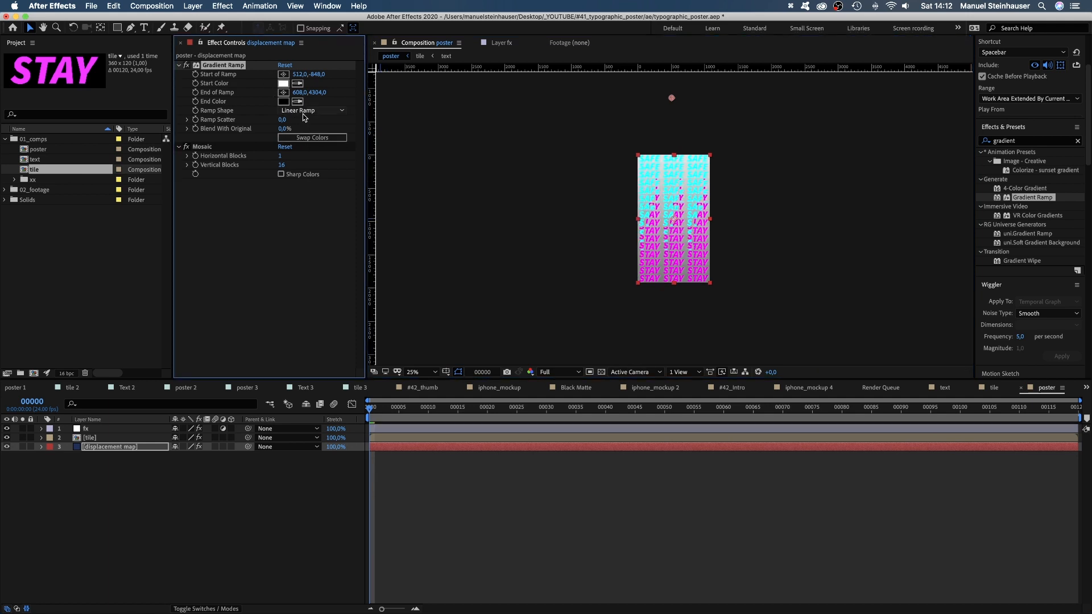
{"action": "left_click_drag", "start_coordinate": [672, 98], "coordinate": [674, 135]}
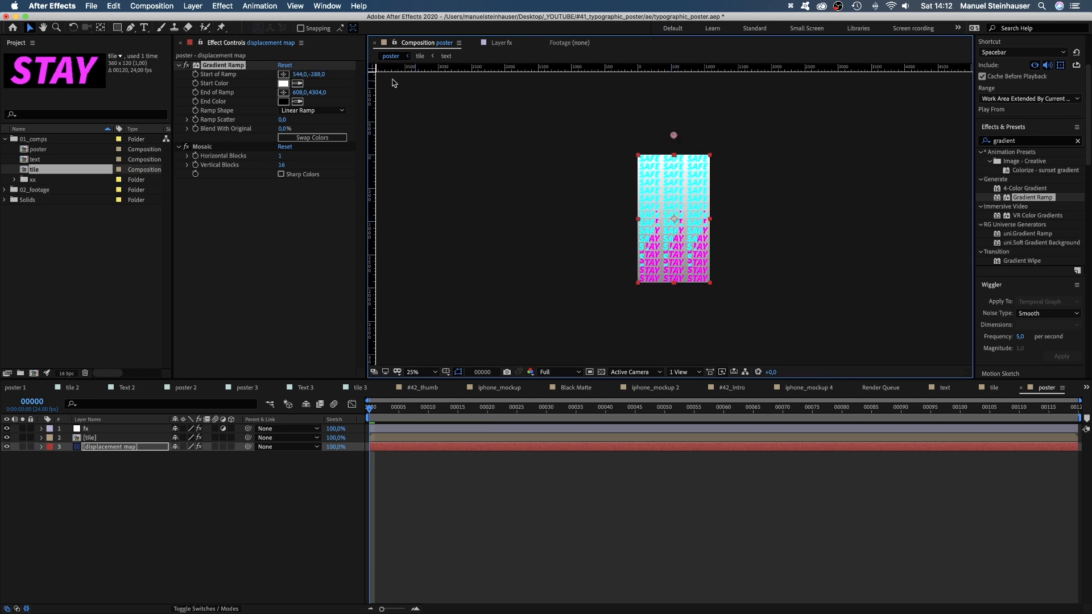
Change the Gradient Ramp's start color to a mid grey and fit the poster to the viewer during the preview.
{"action": "left_click", "coordinate": [284, 85]}
{"action": "left_click_drag", "start_coordinate": [329, 465], "coordinate": [305, 463]}
{"action": "left_click", "coordinate": [381, 393]}
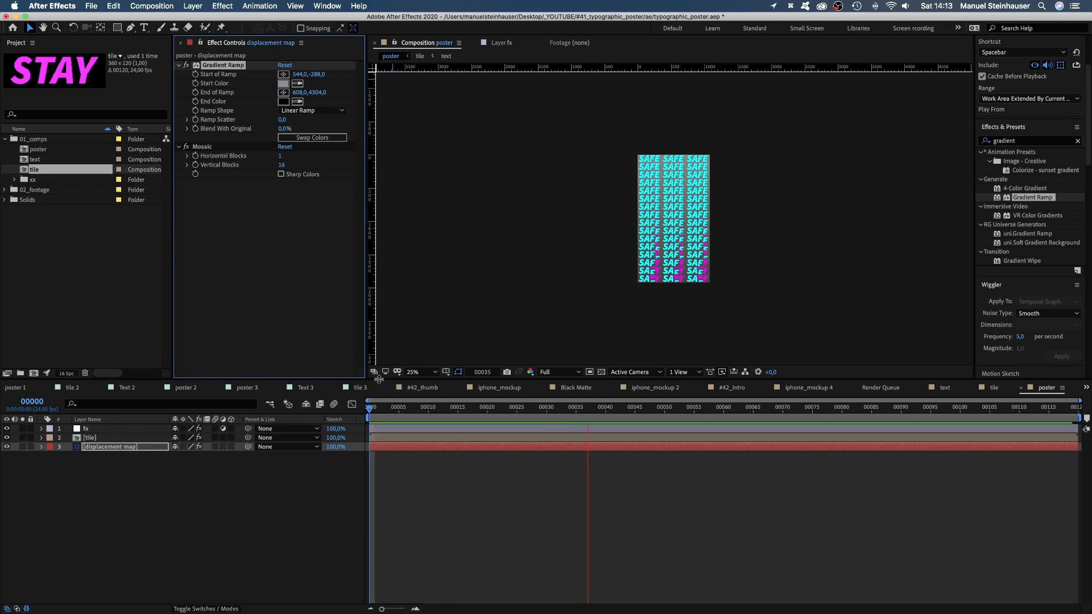
{"action": "left_click", "coordinate": [420, 372]}
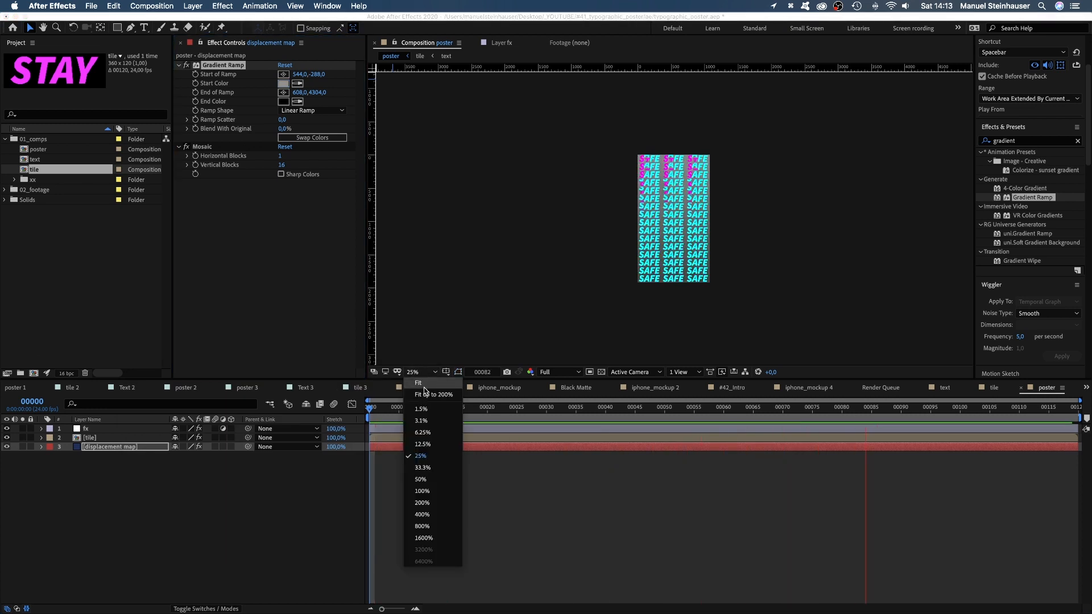
{"action": "left_click", "coordinate": [425, 387]}
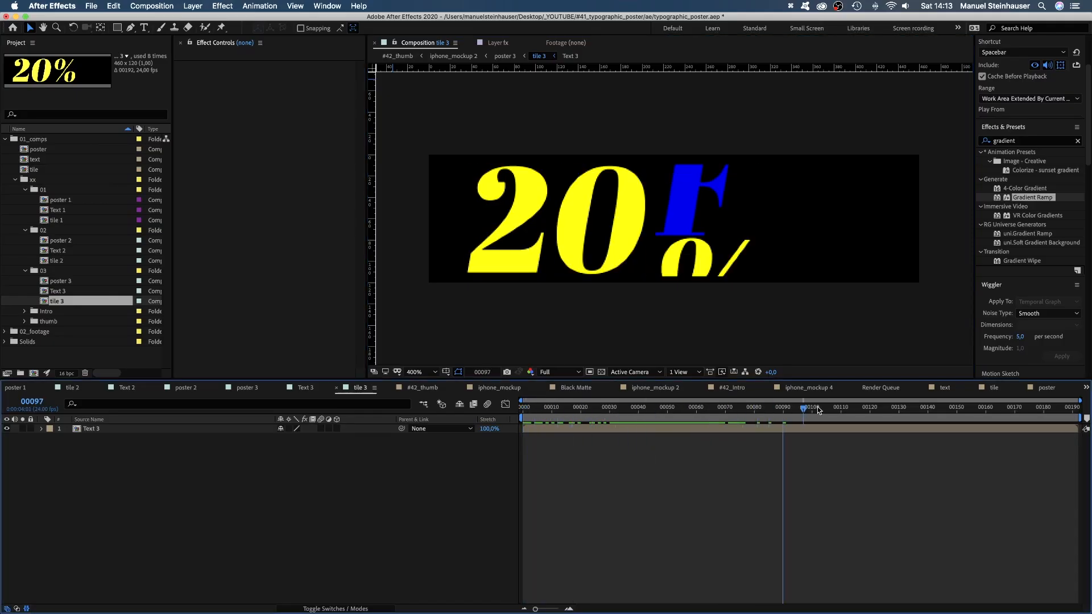
Open the poster 3 composition at its first frame and make both its displacement map and fx layers visible.
{"action": "double_click", "coordinate": [61, 281]}
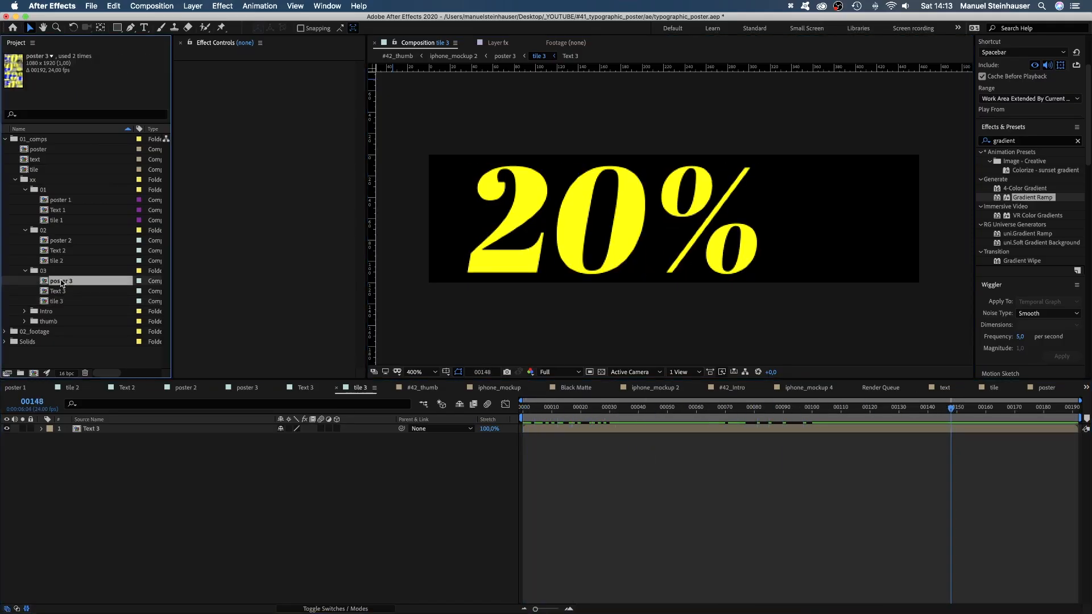
{"action": "left_click", "coordinate": [6, 474]}
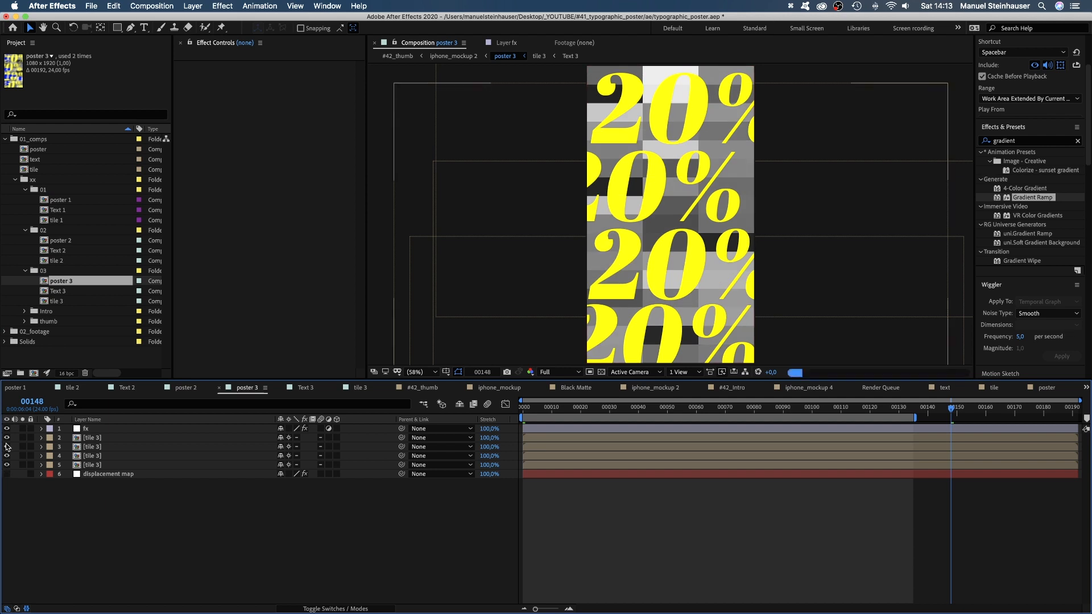
{"action": "left_click", "coordinate": [6, 429]}
{"action": "mouse_move", "coordinate": [523, 408]}
{"action": "left_mouse_down"}
{"action": "mouse_move", "coordinate": [887, 391]}
{"action": "mouse_move", "coordinate": [517, 406]}
{"action": "left_mouse_up"}
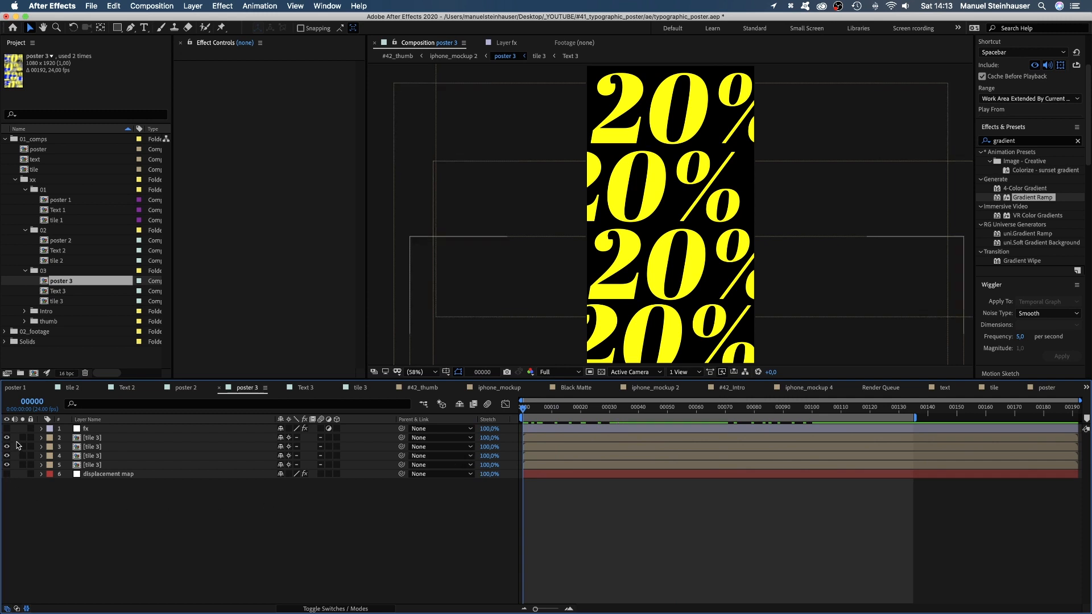
{"action": "left_click", "coordinate": [6, 474]}
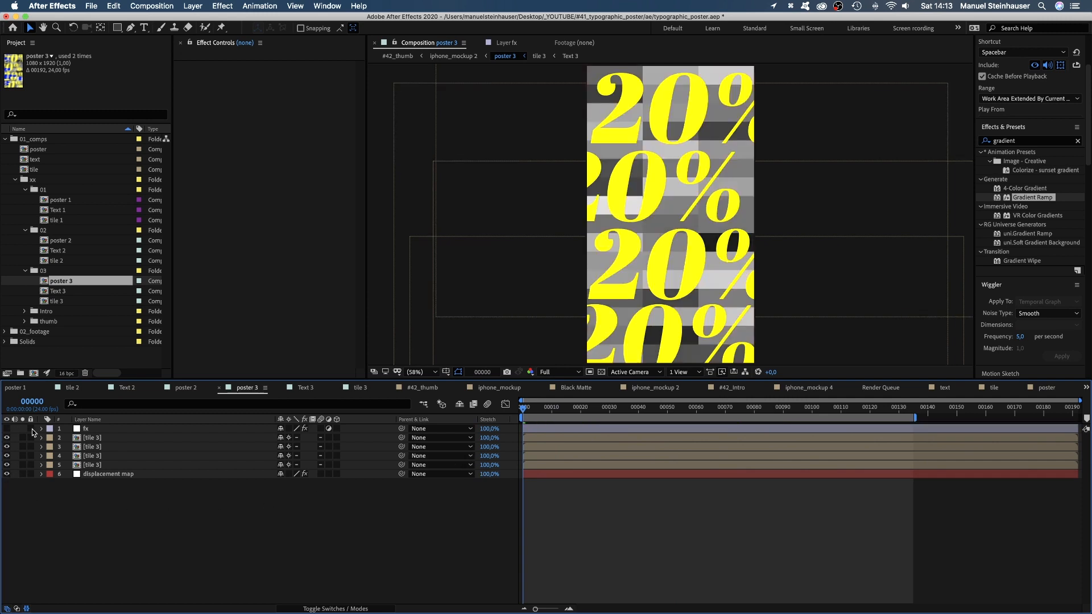
{"action": "left_click", "coordinate": [79, 429]}
{"action": "left_click", "coordinate": [7, 430]}
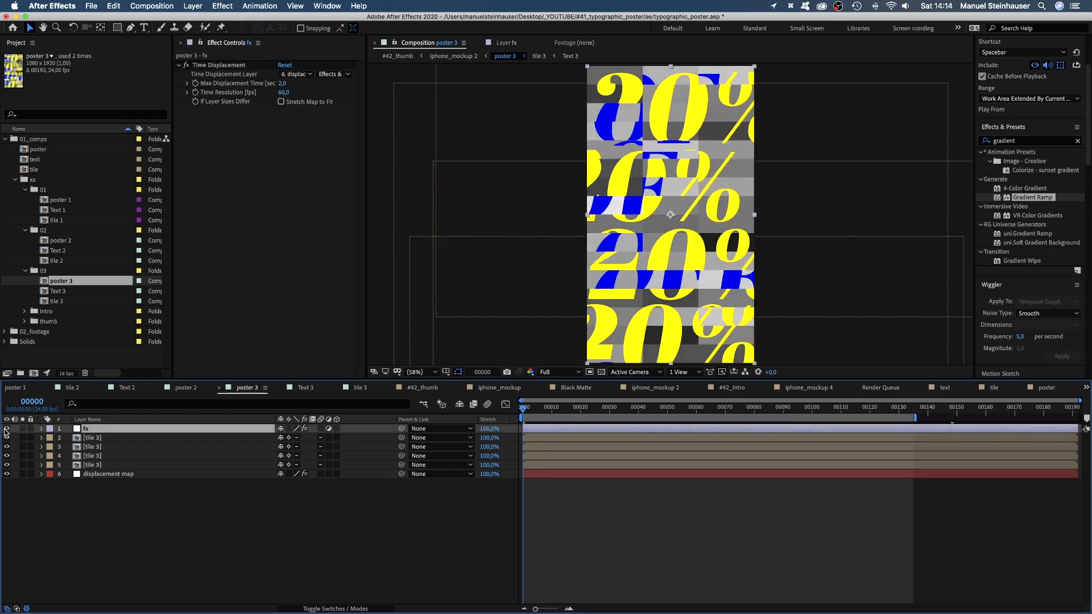
Delete the Mosaic effect from poster 3's displacement map layer.
{"action": "left_click", "coordinate": [92, 474]}
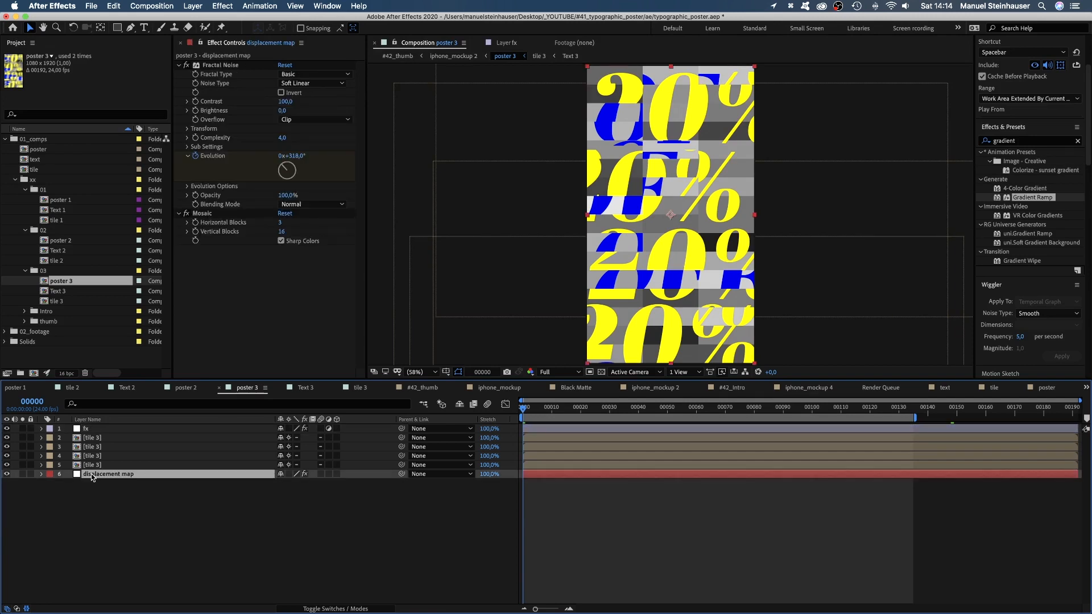
{"action": "left_click", "coordinate": [206, 220]}
{"action": "key", "text": "BackSpace"}
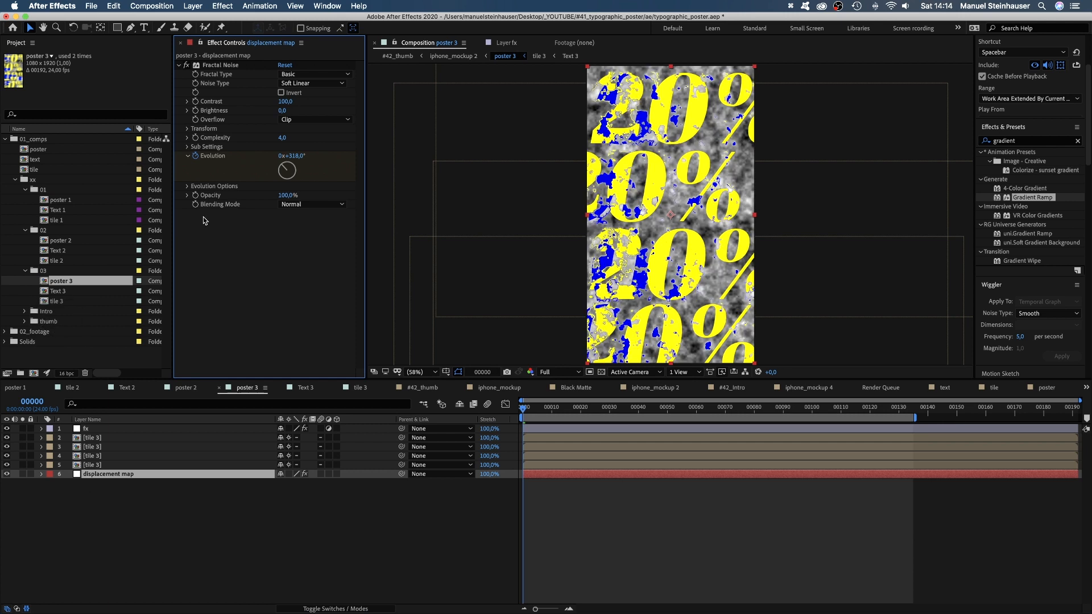
Set the Fractal Noise to fractal type Turbulent Smooth and noise type Block, inverted, with a contrast of 500.
{"action": "left_click", "coordinate": [313, 74]}
{"action": "left_click", "coordinate": [316, 102]}
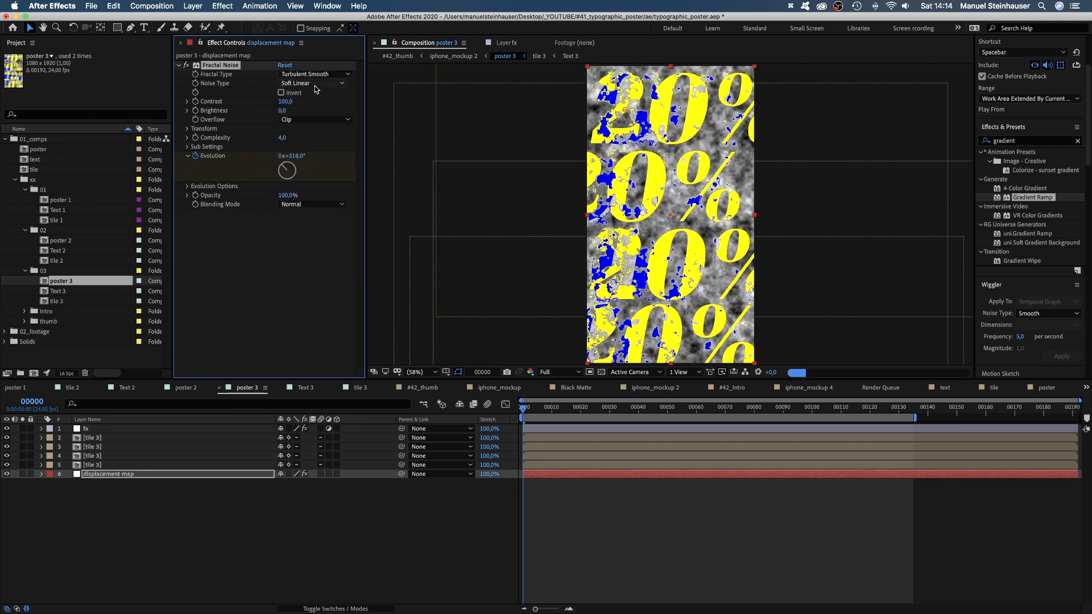
{"action": "left_click", "coordinate": [317, 84]}
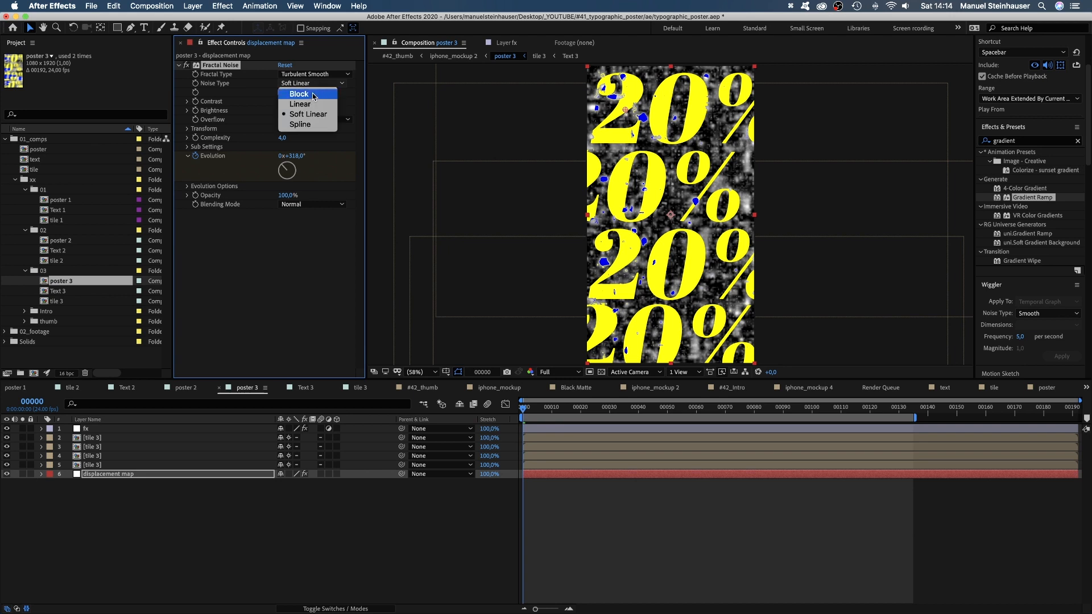
{"action": "left_click", "coordinate": [314, 95]}
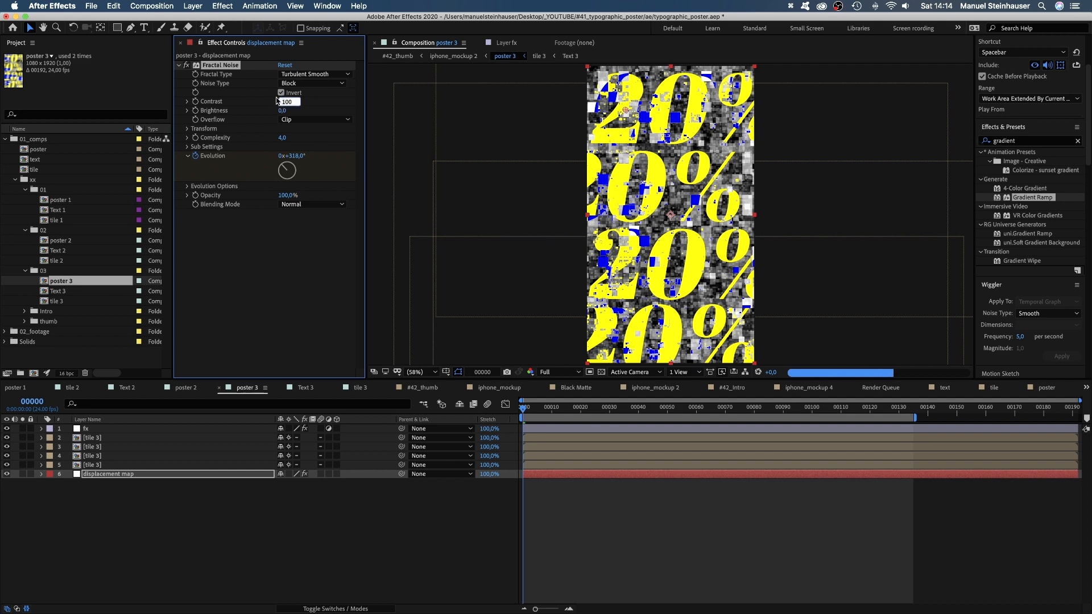
{"action": "type", "text": "500"}
{"action": "key", "text": "Return"}
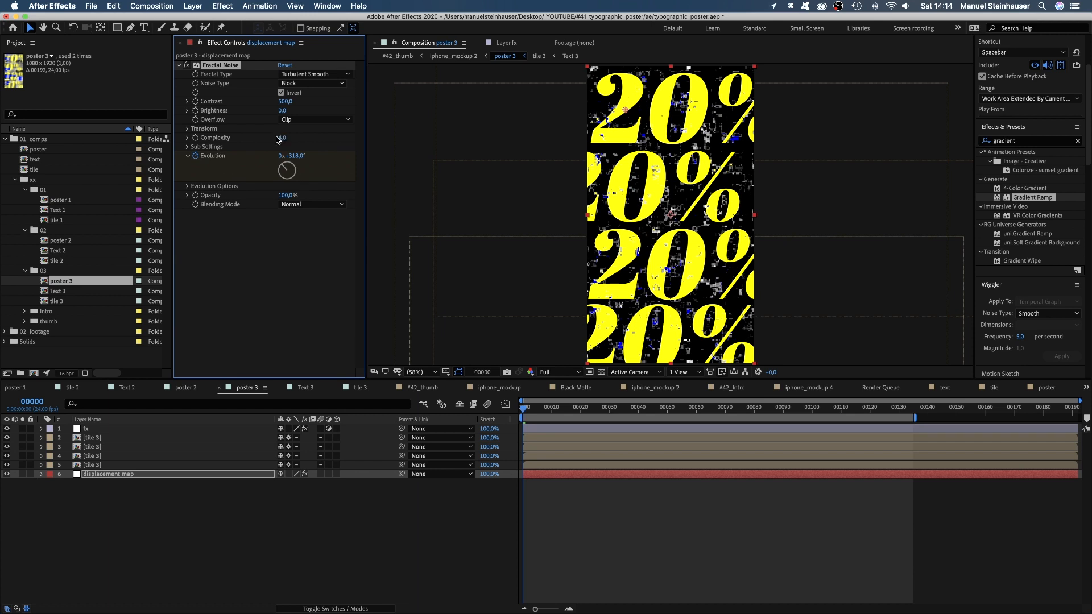
Set the Fractal Noise's transform scale to 300 and its complexity to 1.
{"action": "left_click", "coordinate": [188, 129]}
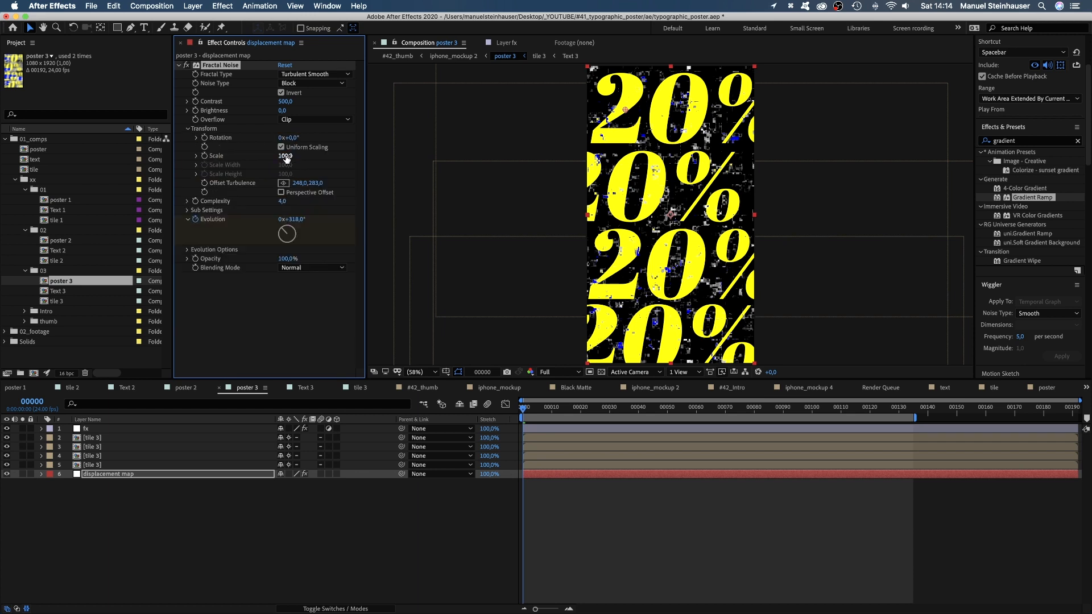
{"action": "type", "text": "300"}
{"action": "key", "text": "Return"}
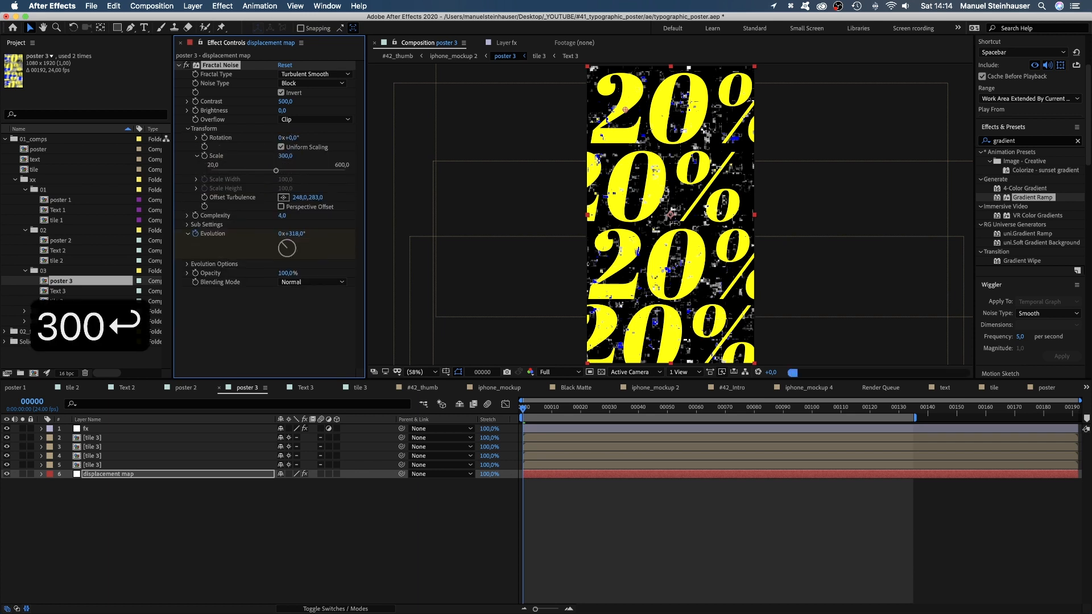
{"action": "left_click", "coordinate": [282, 216]}
{"action": "type", "text": "1"}
{"action": "key", "text": "Return"}
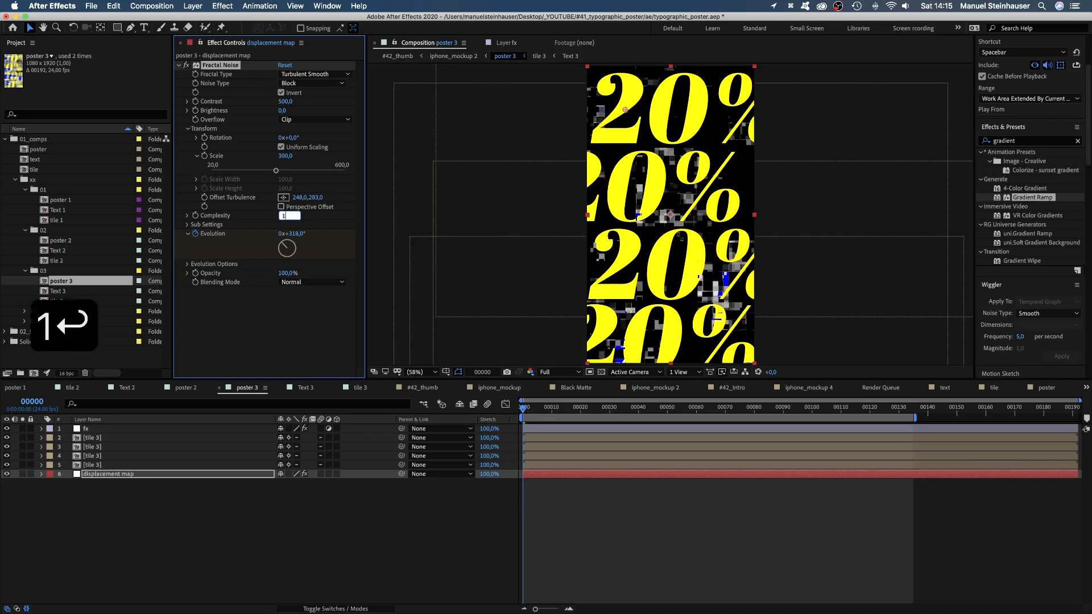
Preview the poster 3 animation and enlarge the composition view to examine the block noise displacement.
{"action": "key", "text": "space"}
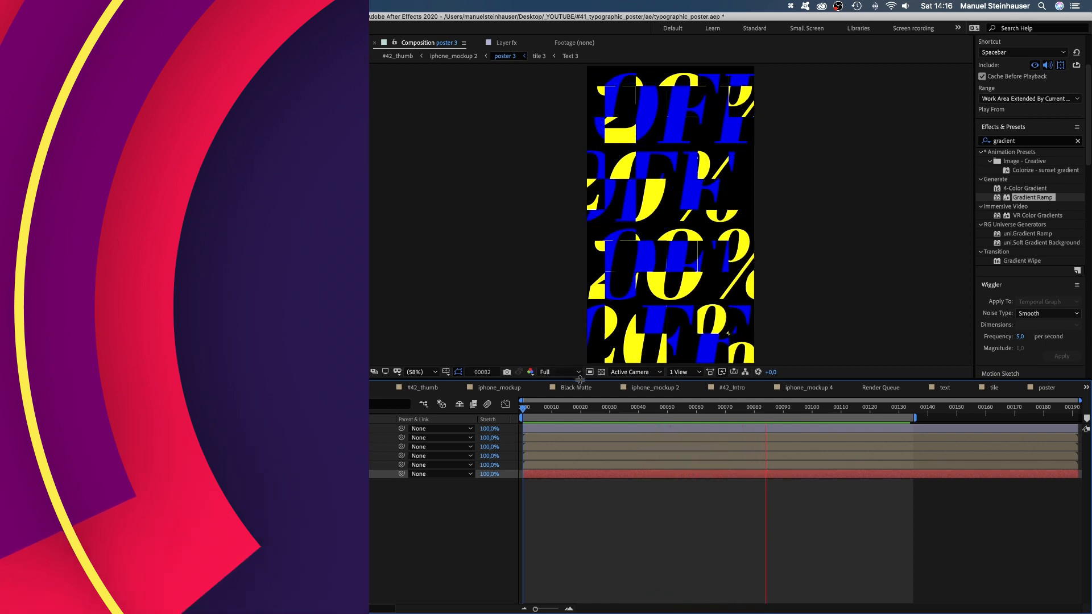
{"action": "left_click_drag", "start_coordinate": [581, 379], "coordinate": [583, 414]}
{"action": "left_click_drag", "start_coordinate": [590, 501], "coordinate": [587, 512]}
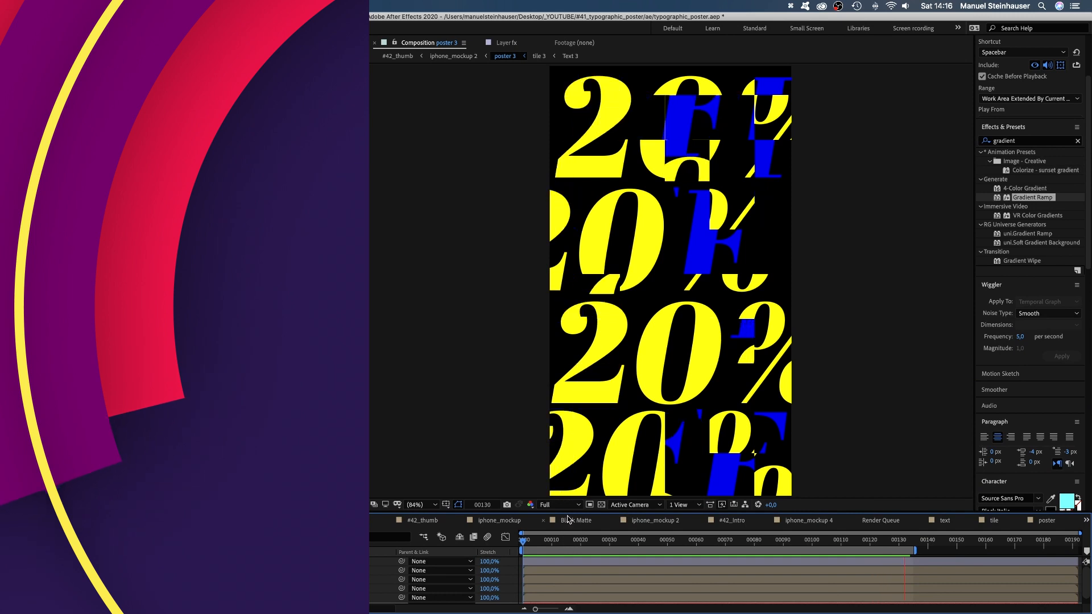
{"action": "left_click_drag", "start_coordinate": [575, 513], "coordinate": [571, 478]}
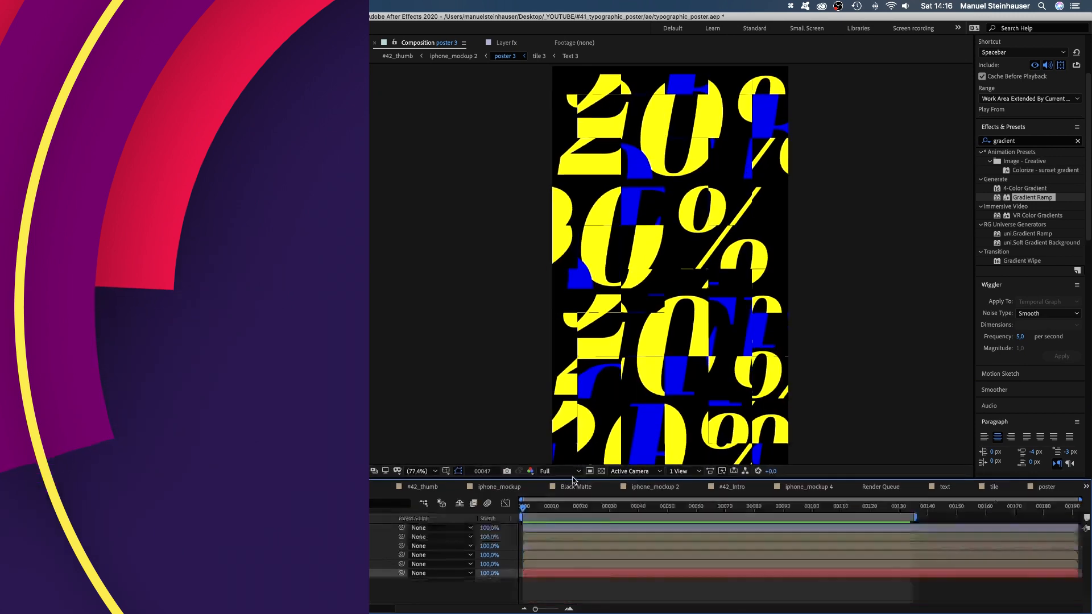